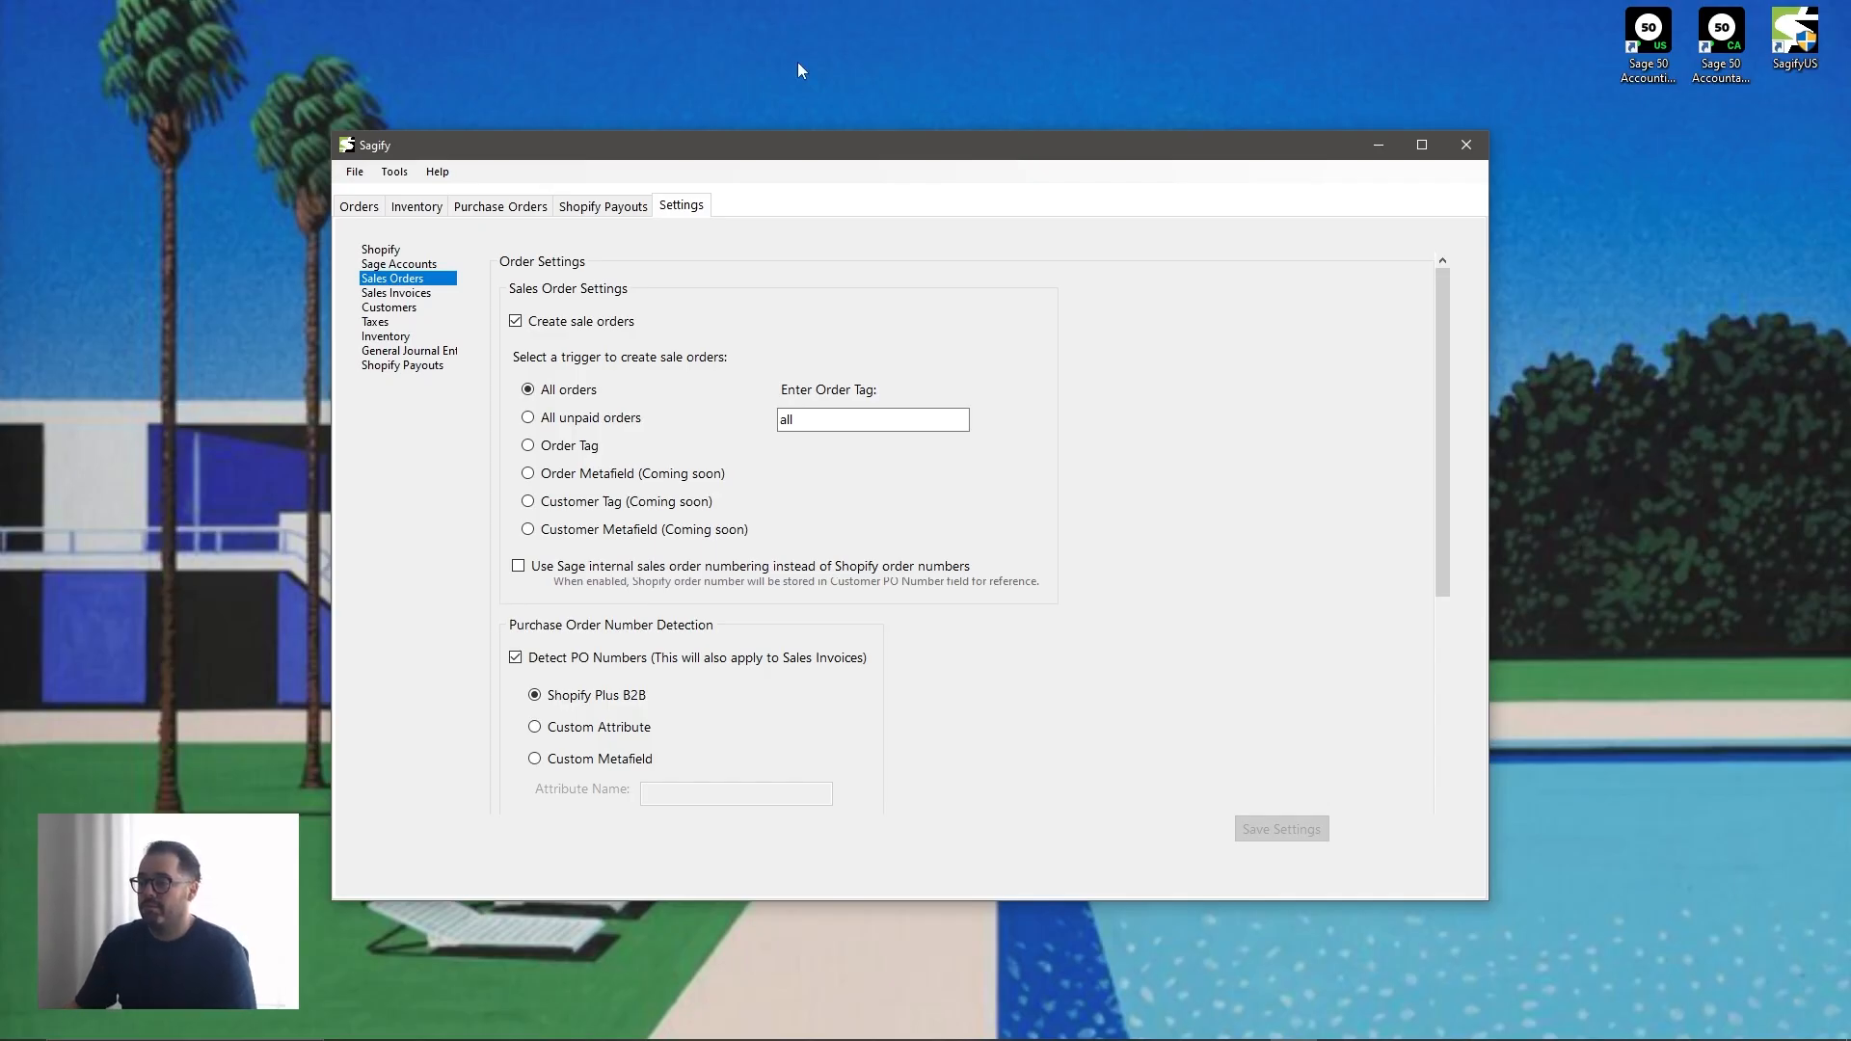
- Keep sales order creation enabled and set its trigger to the order tag "wholesale"
left_click(516, 322)
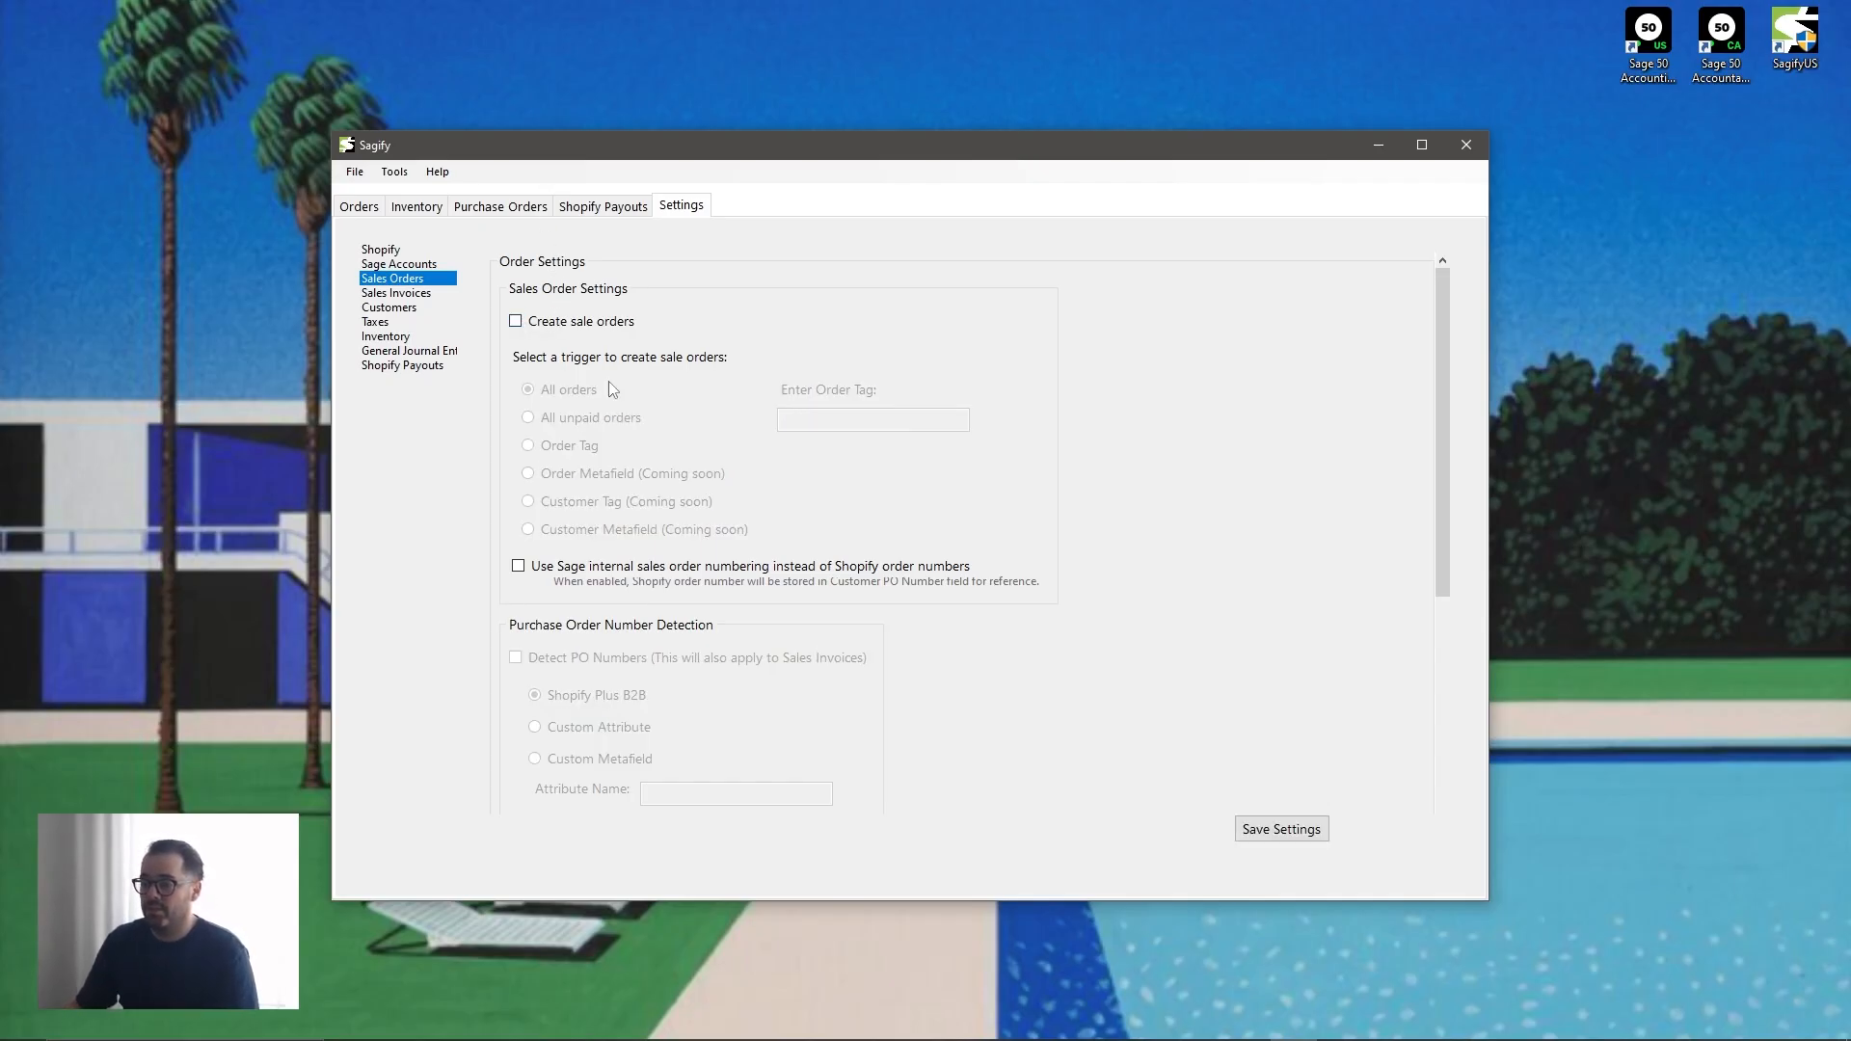
left_click(516, 322)
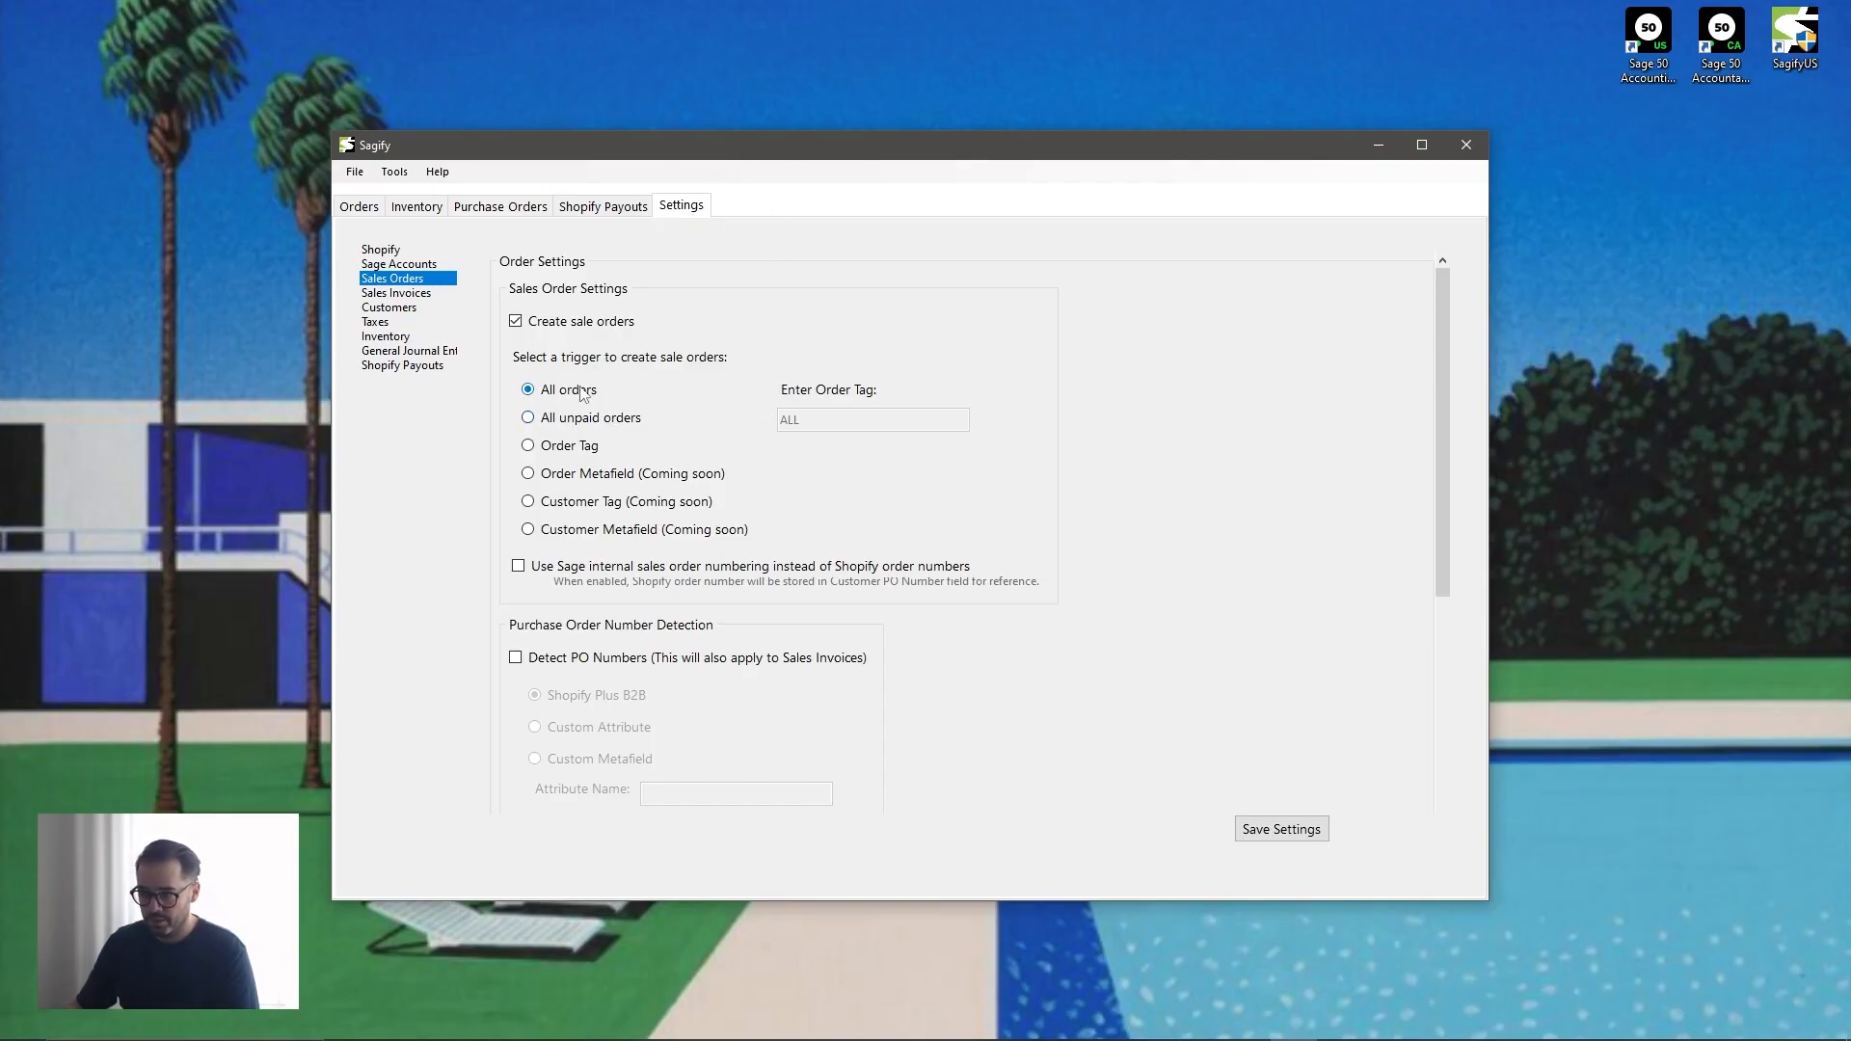
left_click(625, 427)
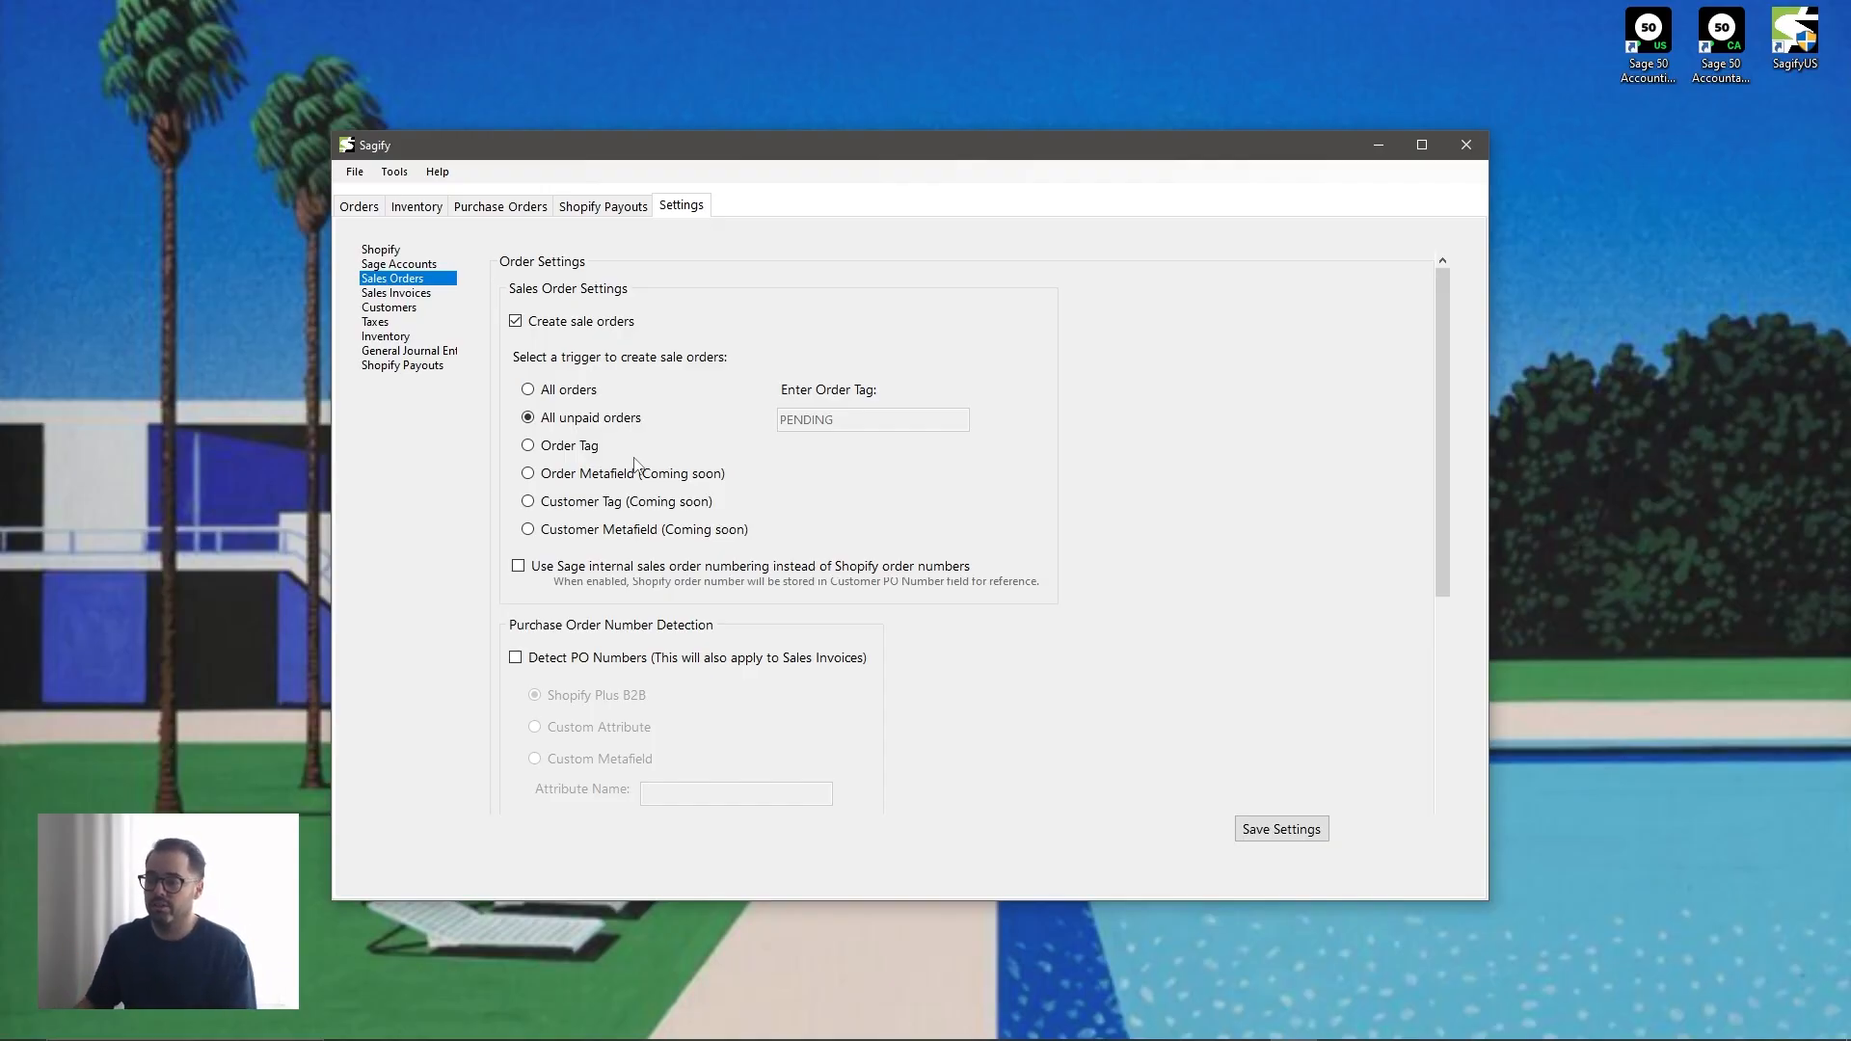
left_click(585, 453)
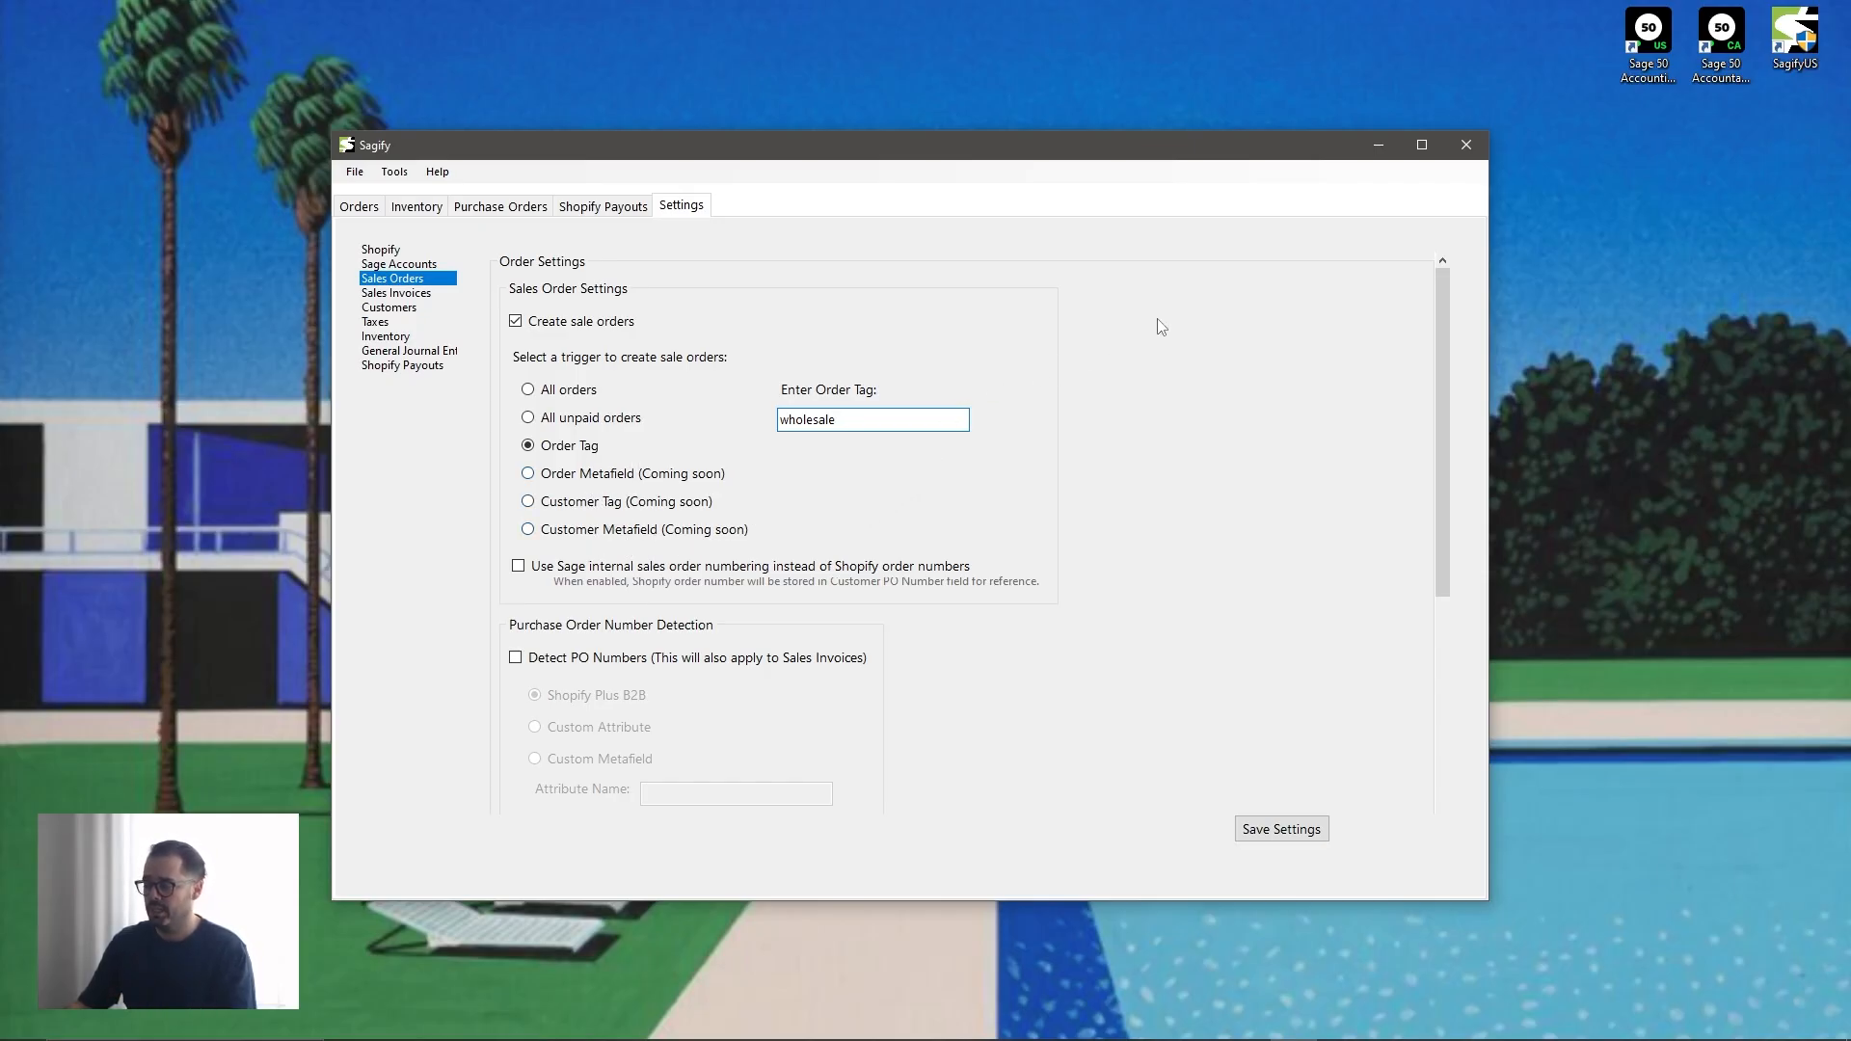
mouse_move(1439, 304)
left_mouse_down()
mouse_move(1438, 331)
mouse_move(1443, 294)
left_mouse_up()
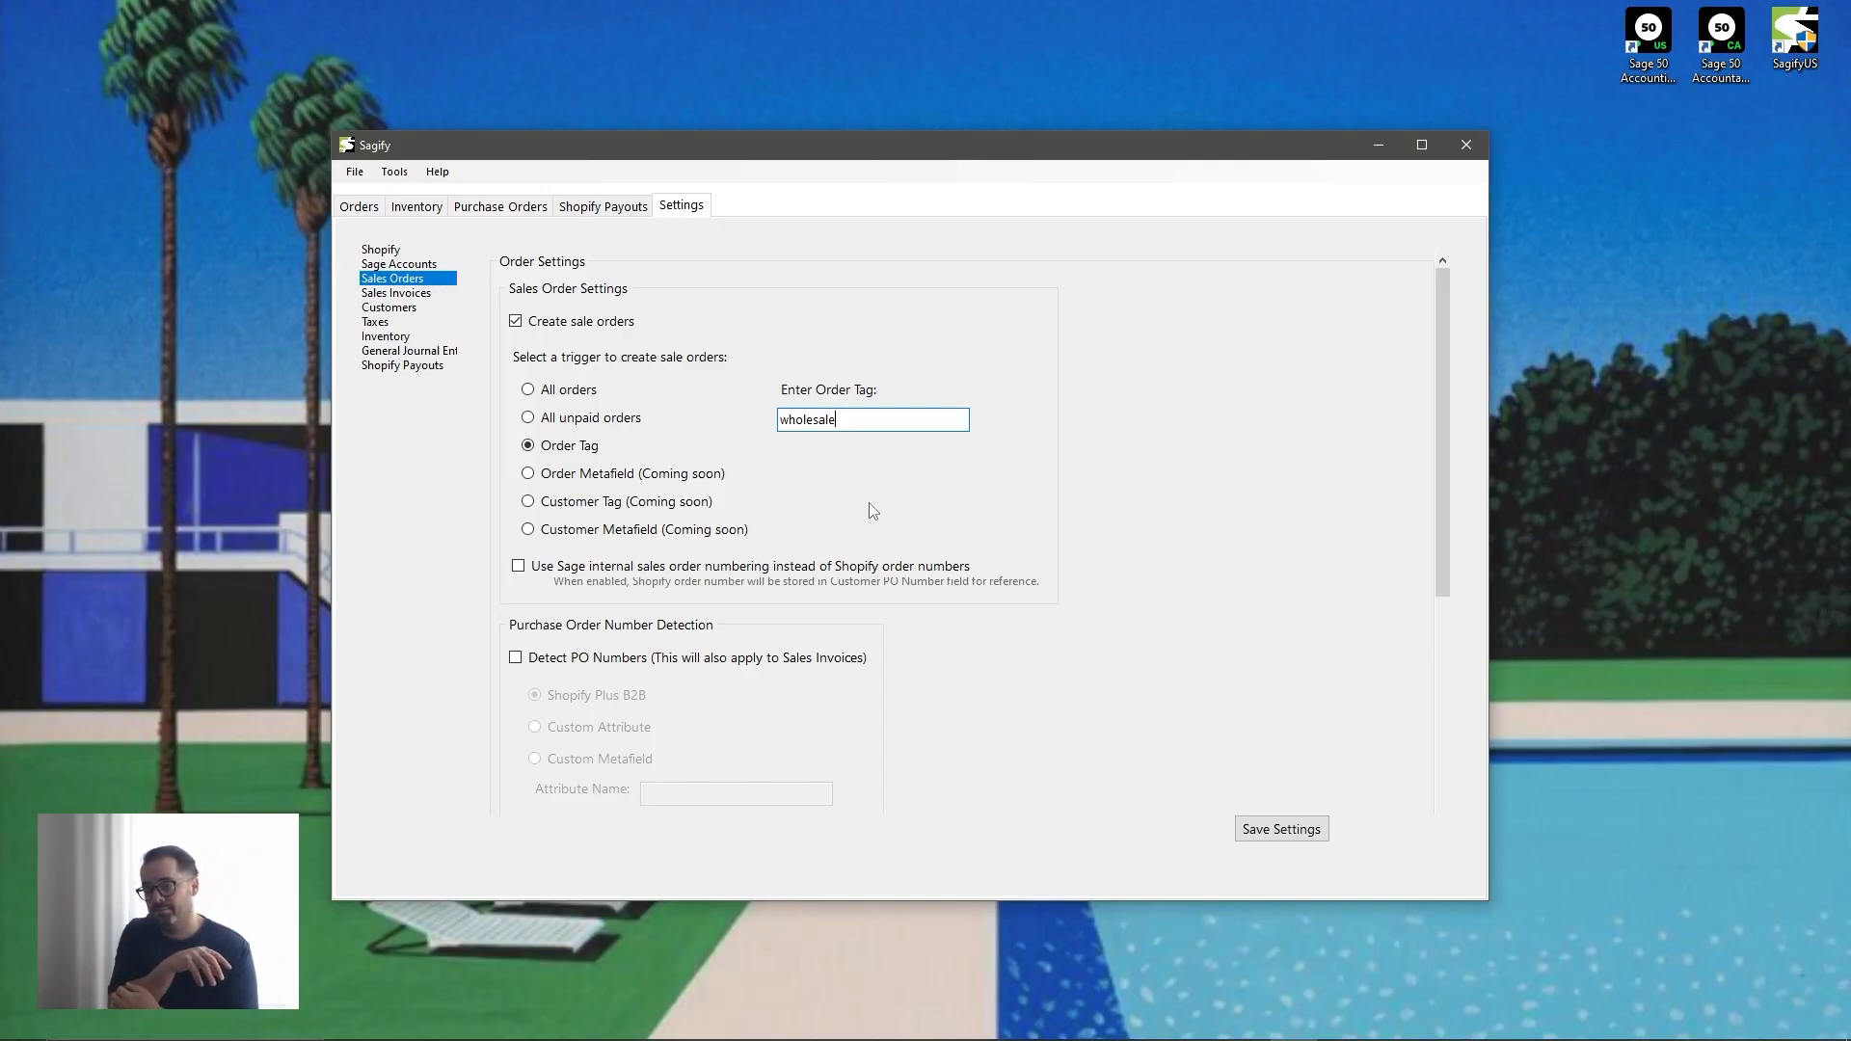
- Turn on the option to use Sage internal sales order numbering and switch it back off
left_click(590, 569)
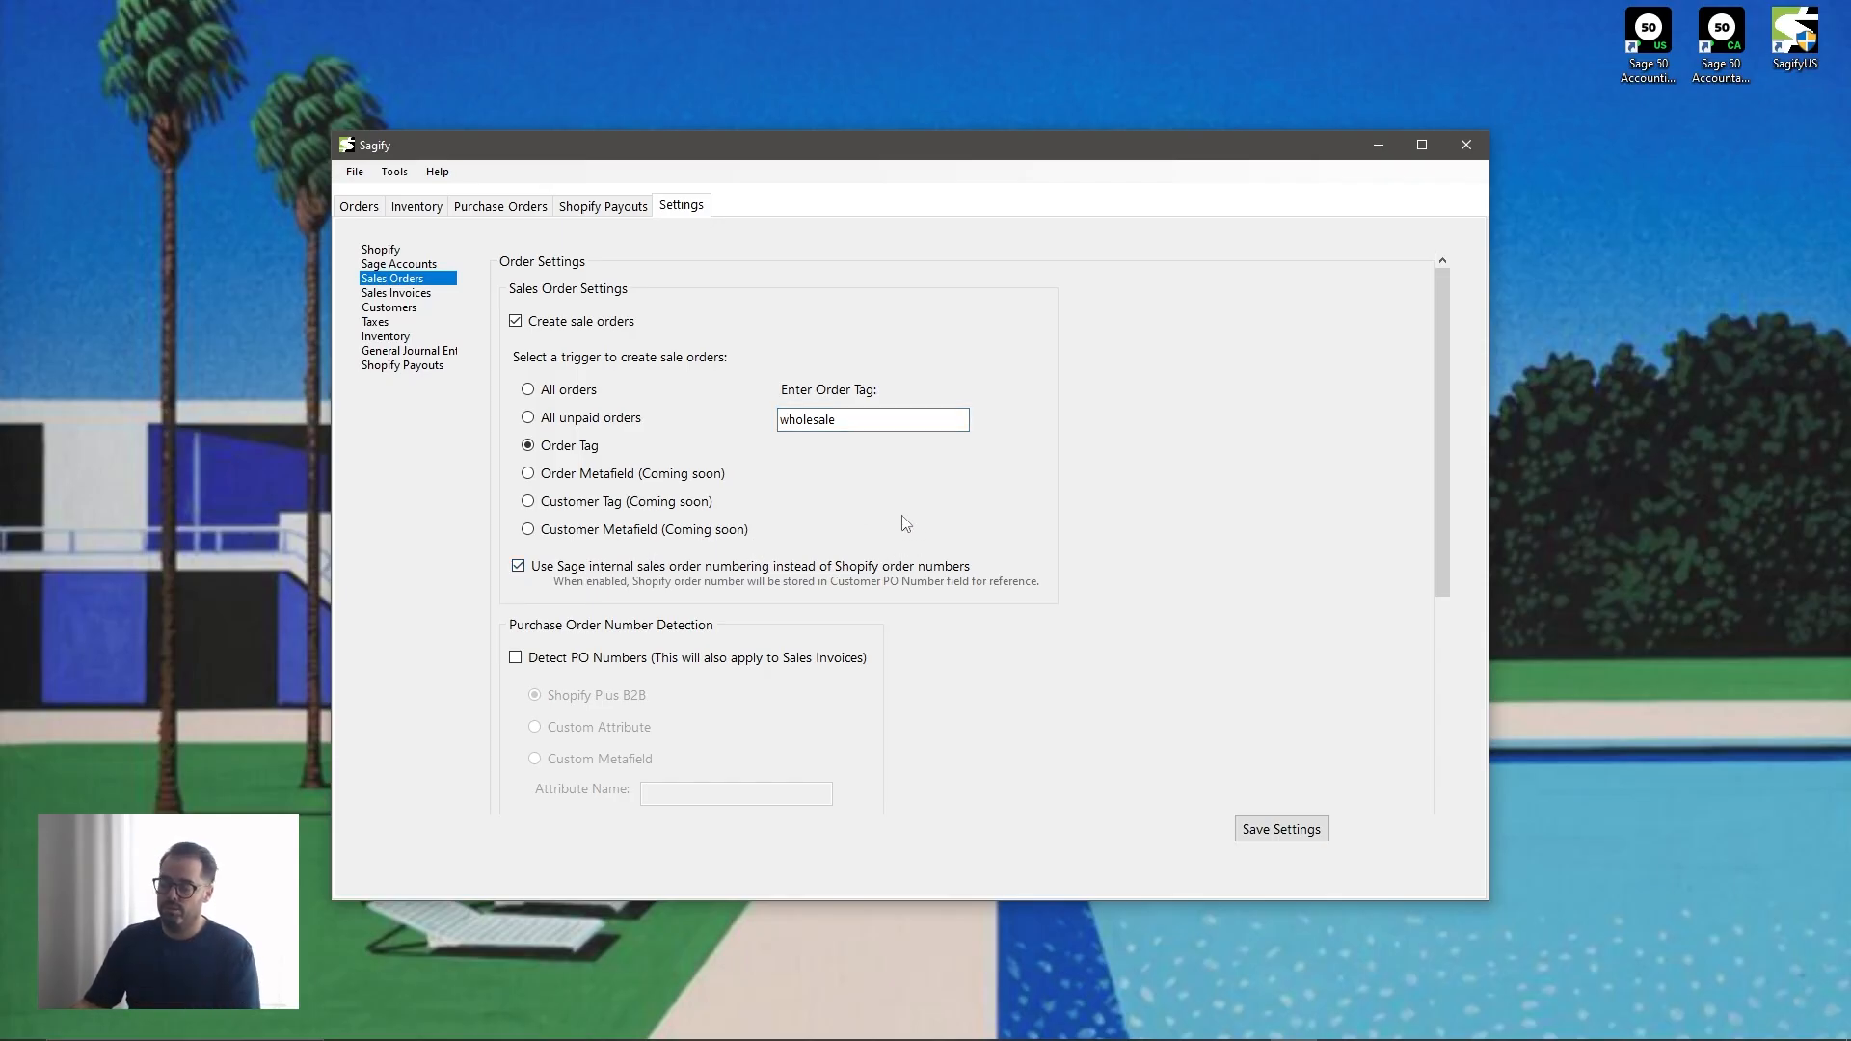
left_click(561, 571)
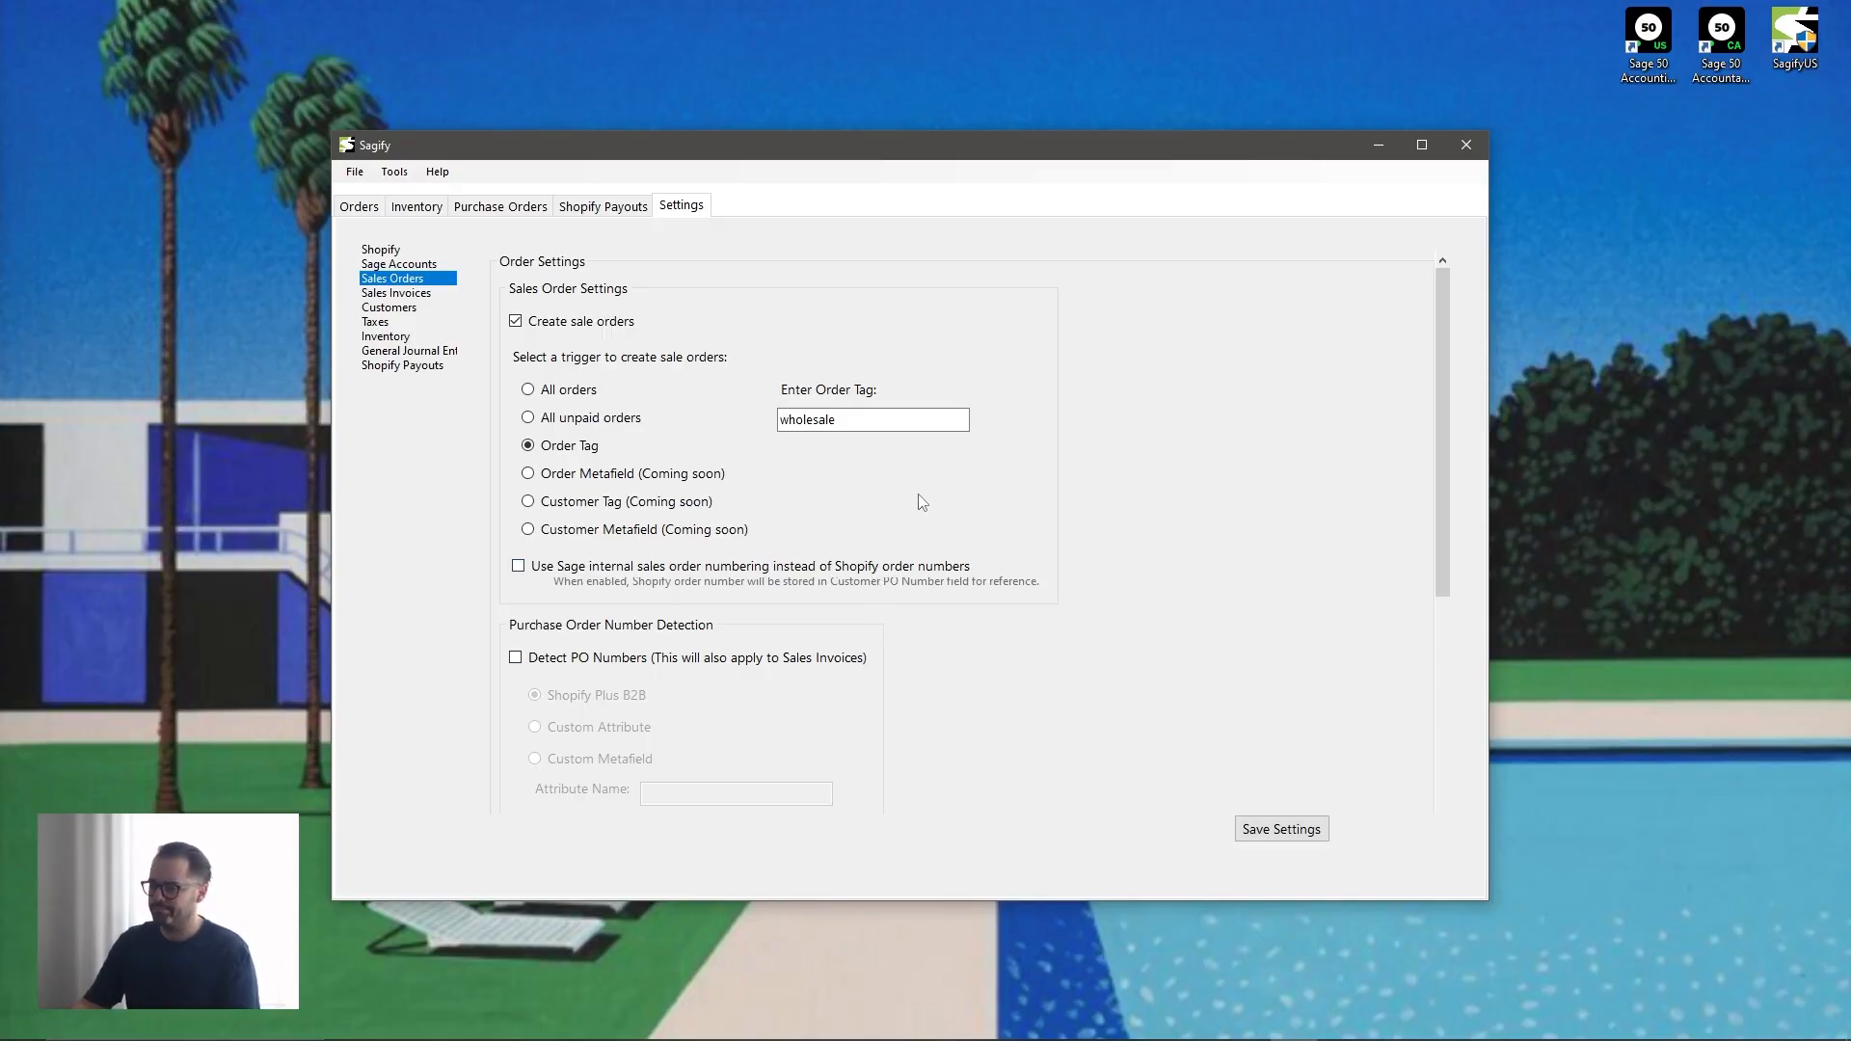
scroll(924, 502, "down", 4)
scroll(927, 500, "up", 4)
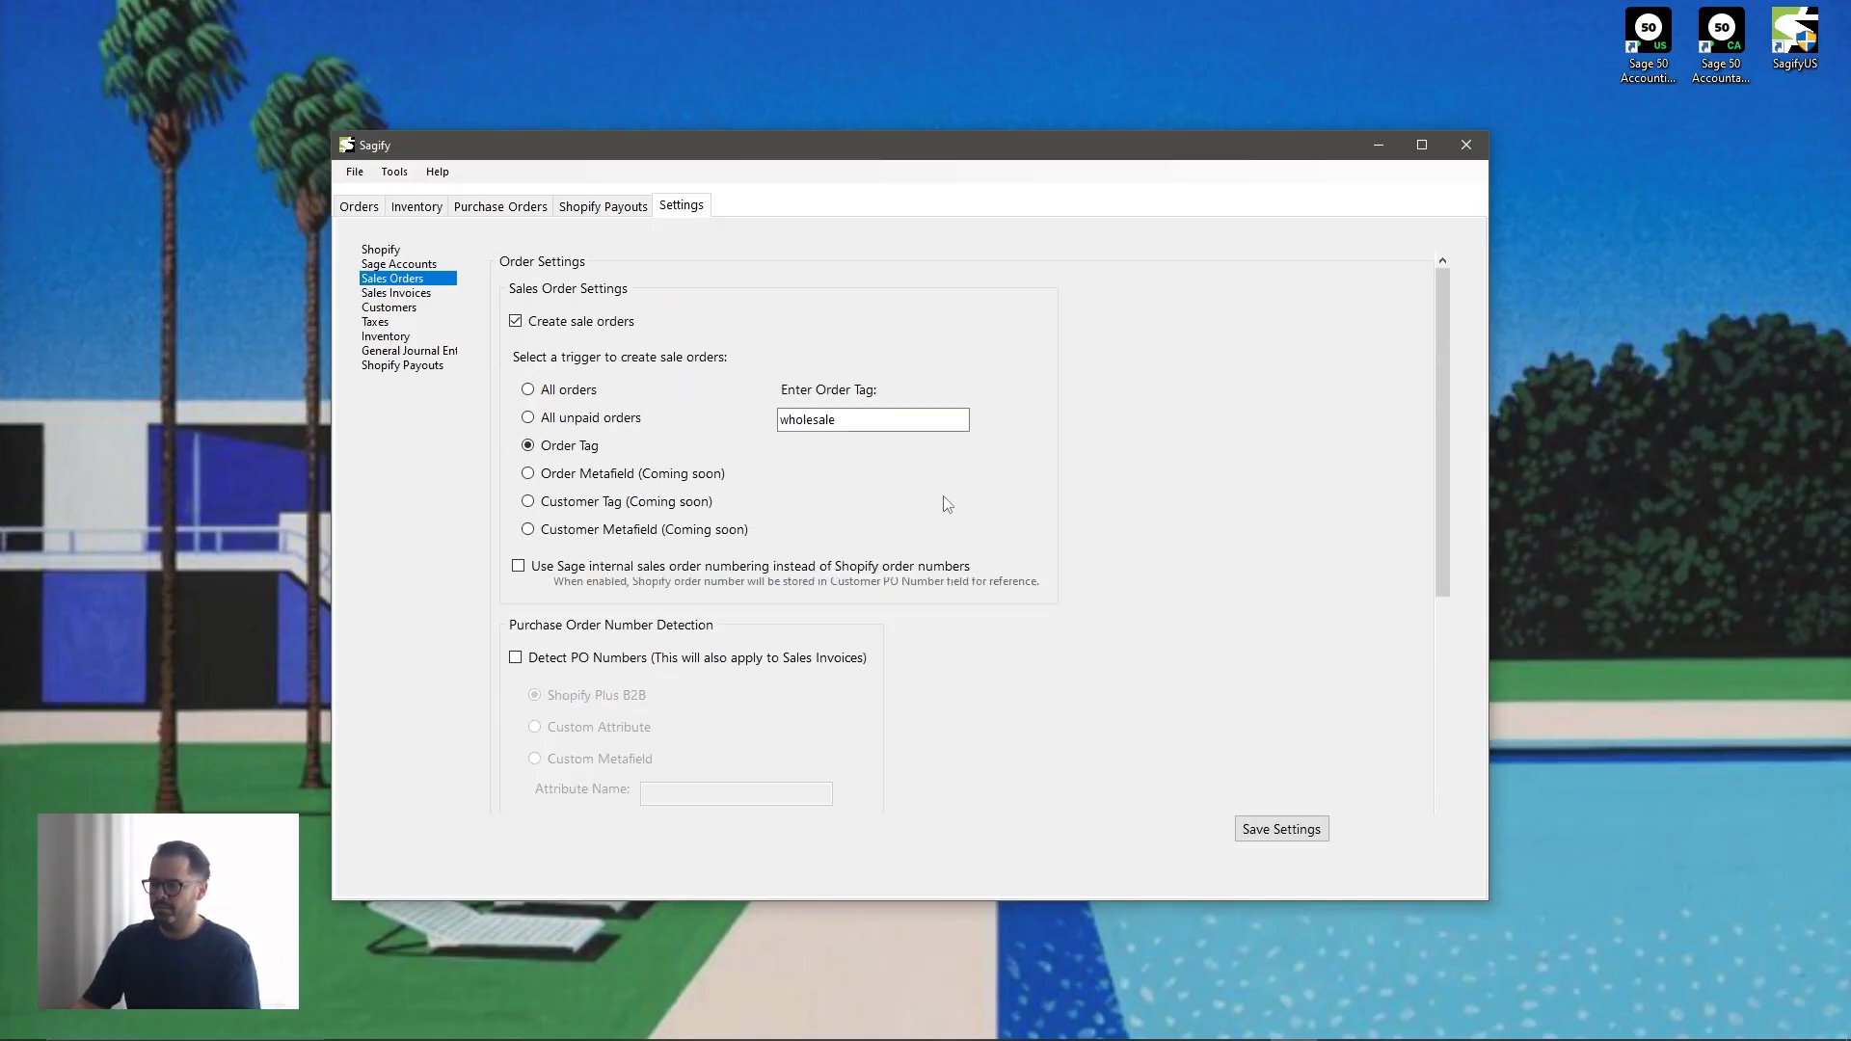
- Enable purchase order number detection using a custom attribute with the key "po_number"
scroll(950, 505, "down", 4)
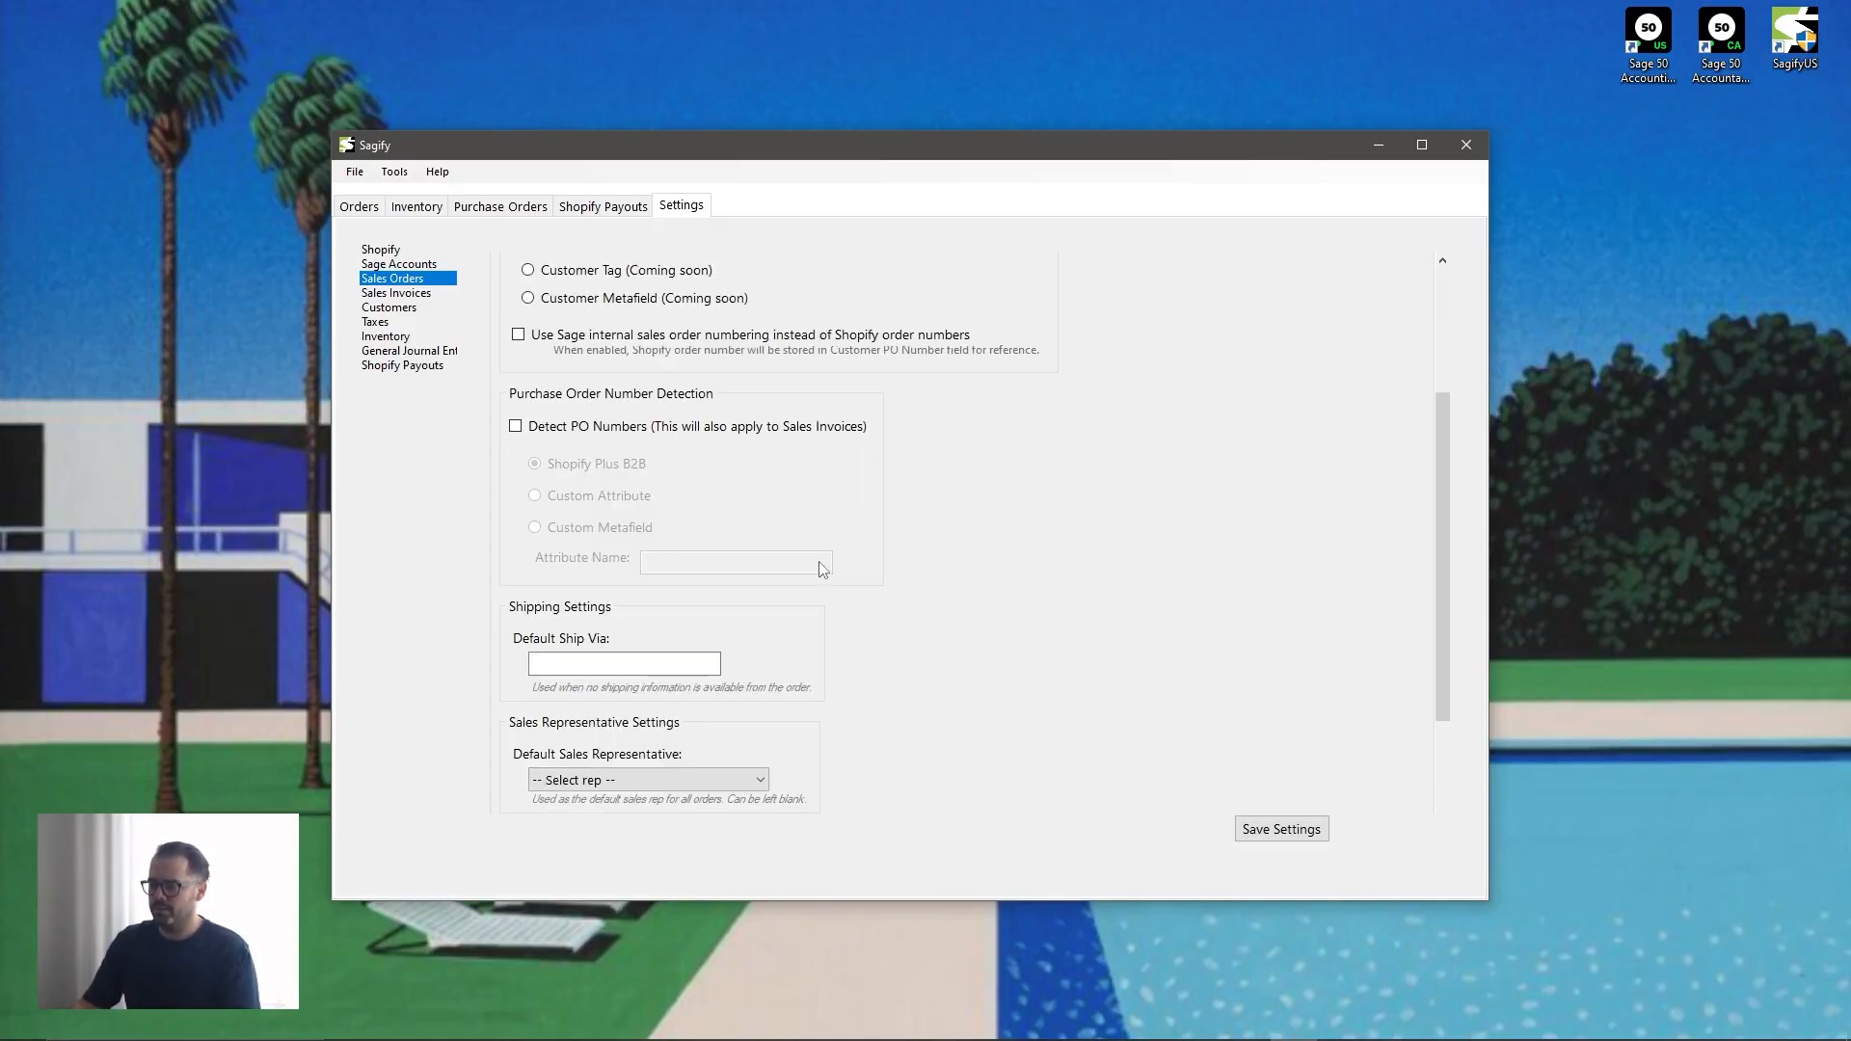
left_click(543, 426)
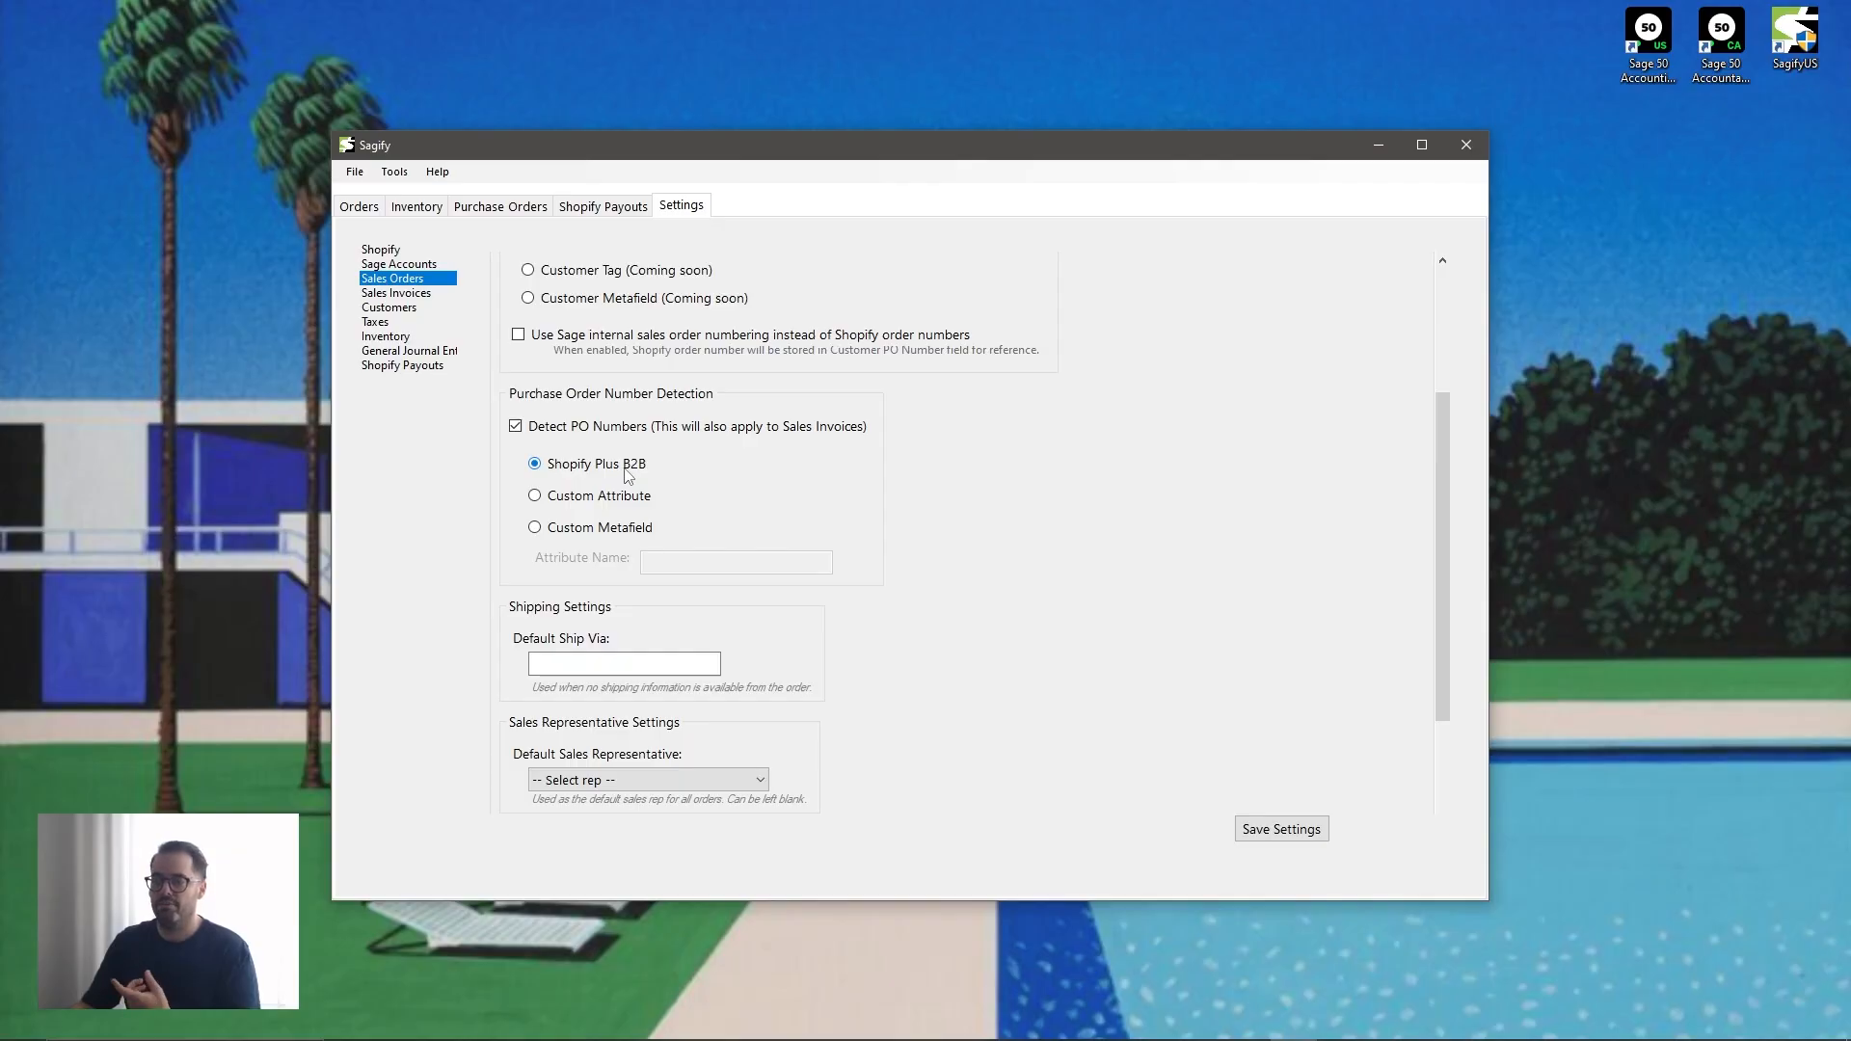
left_click(618, 503)
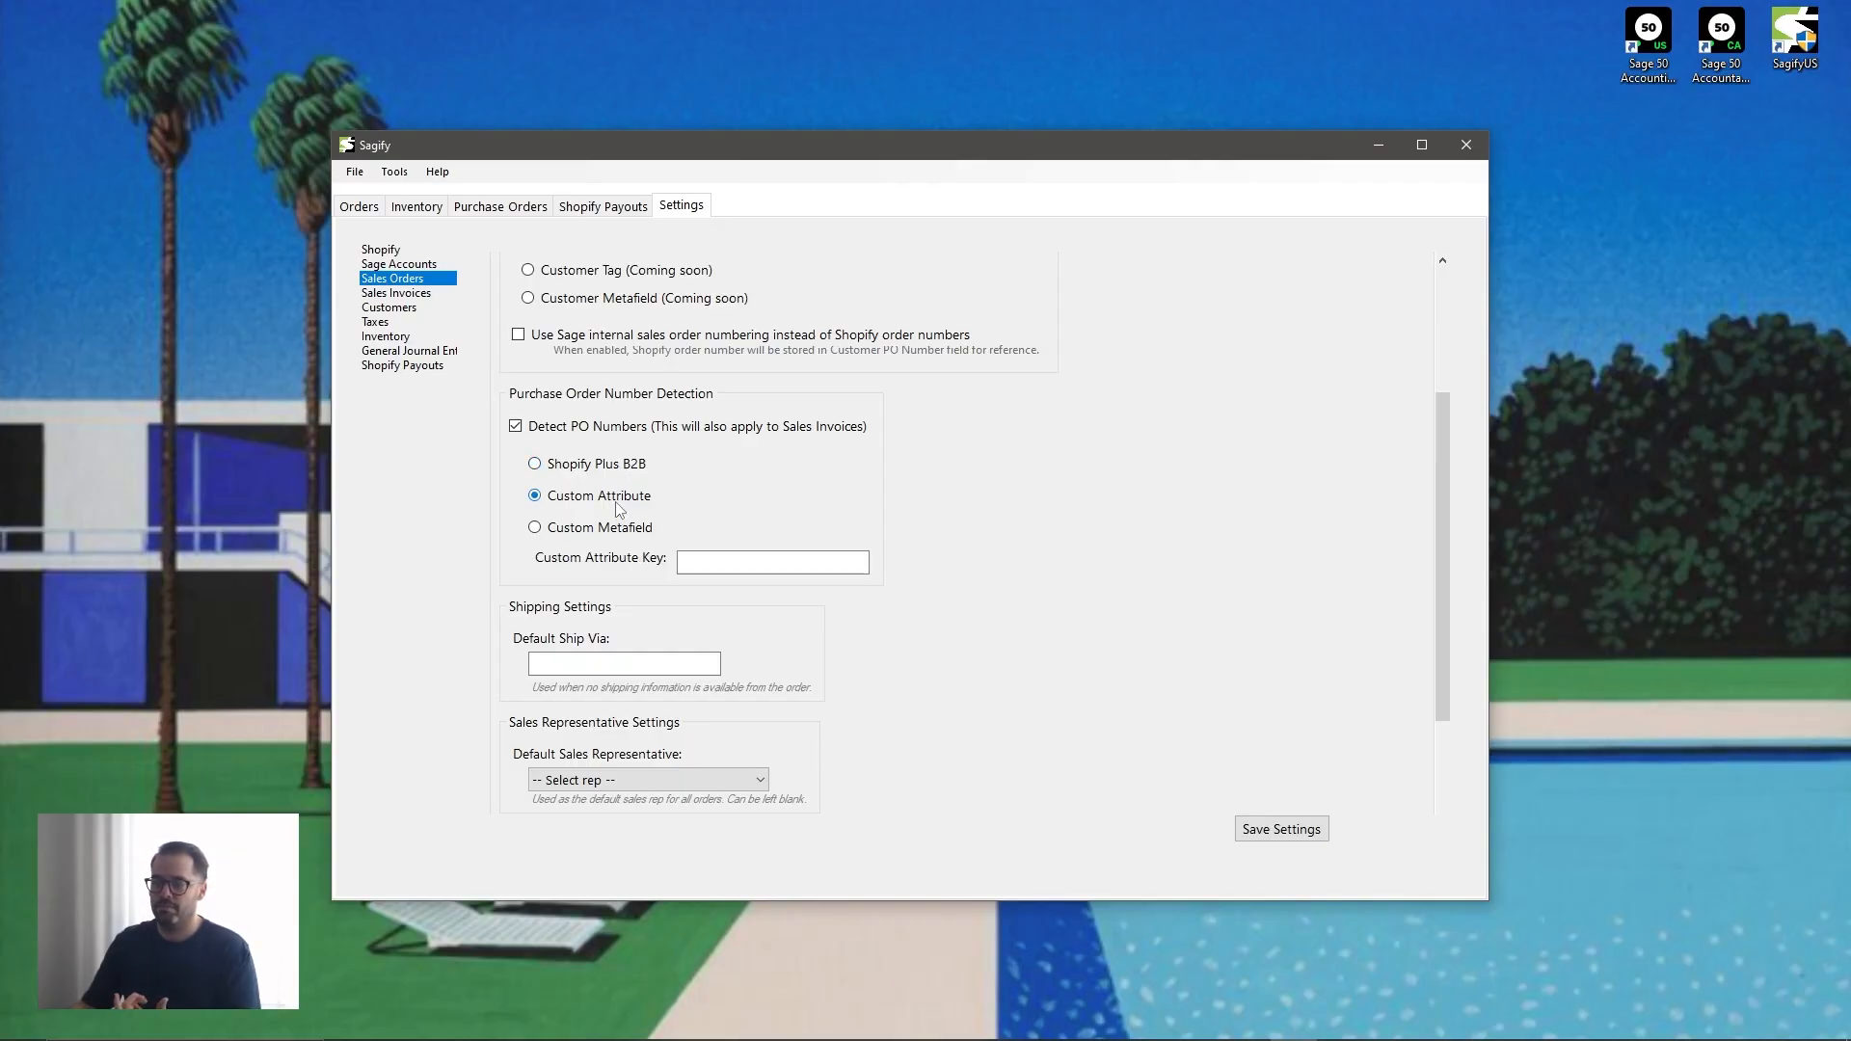
left_click(682, 567)
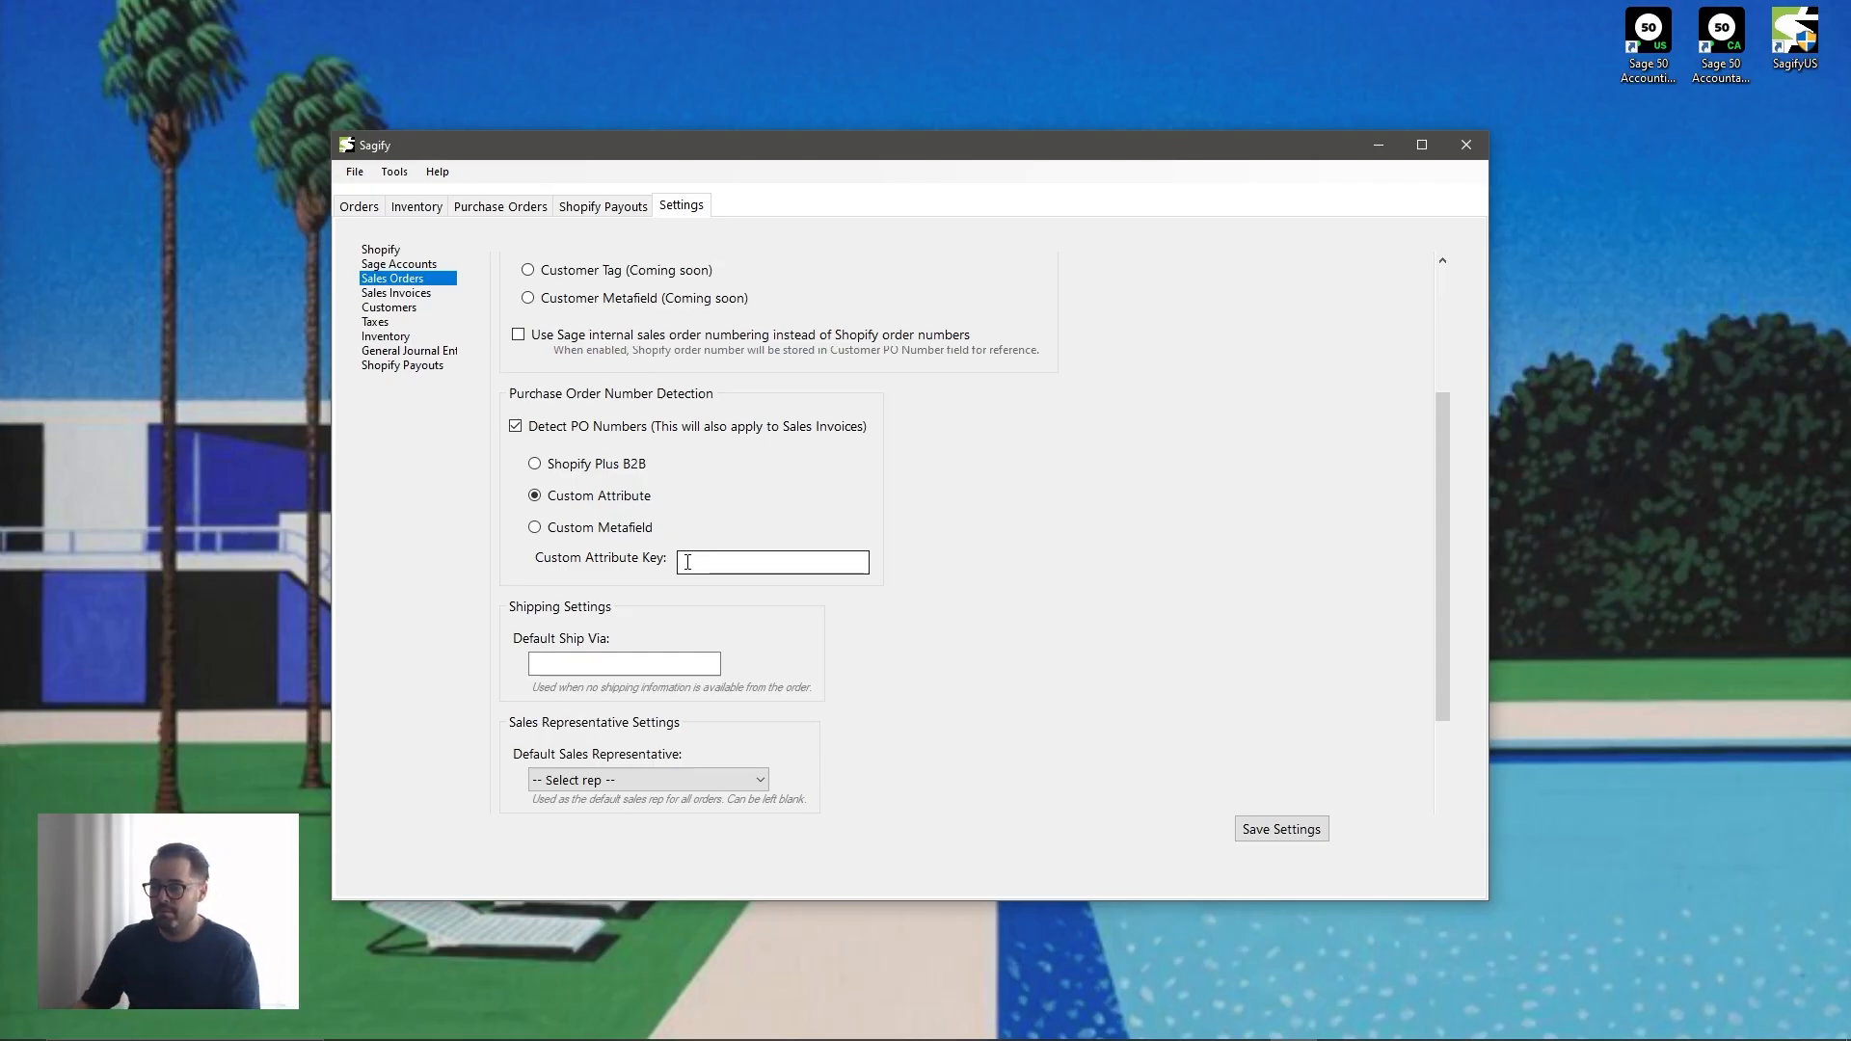
left_click(688, 562)
type("o")
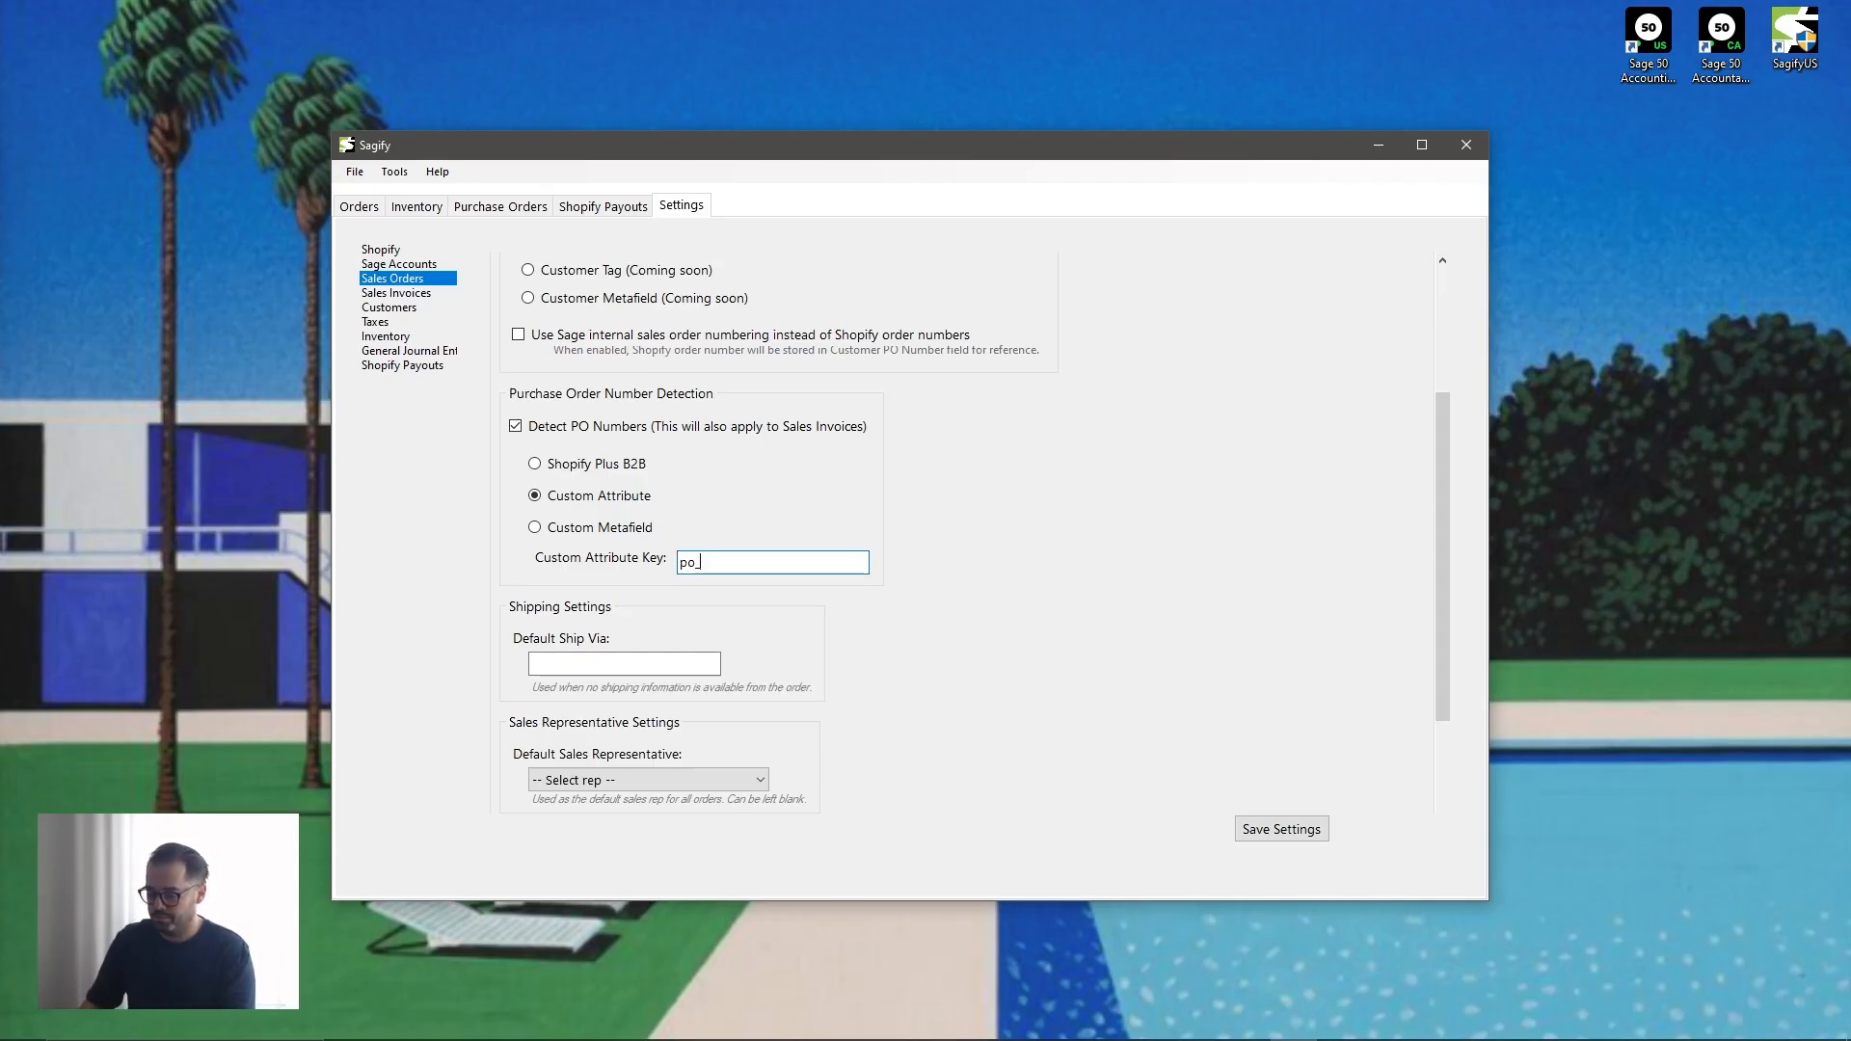
type("_number")
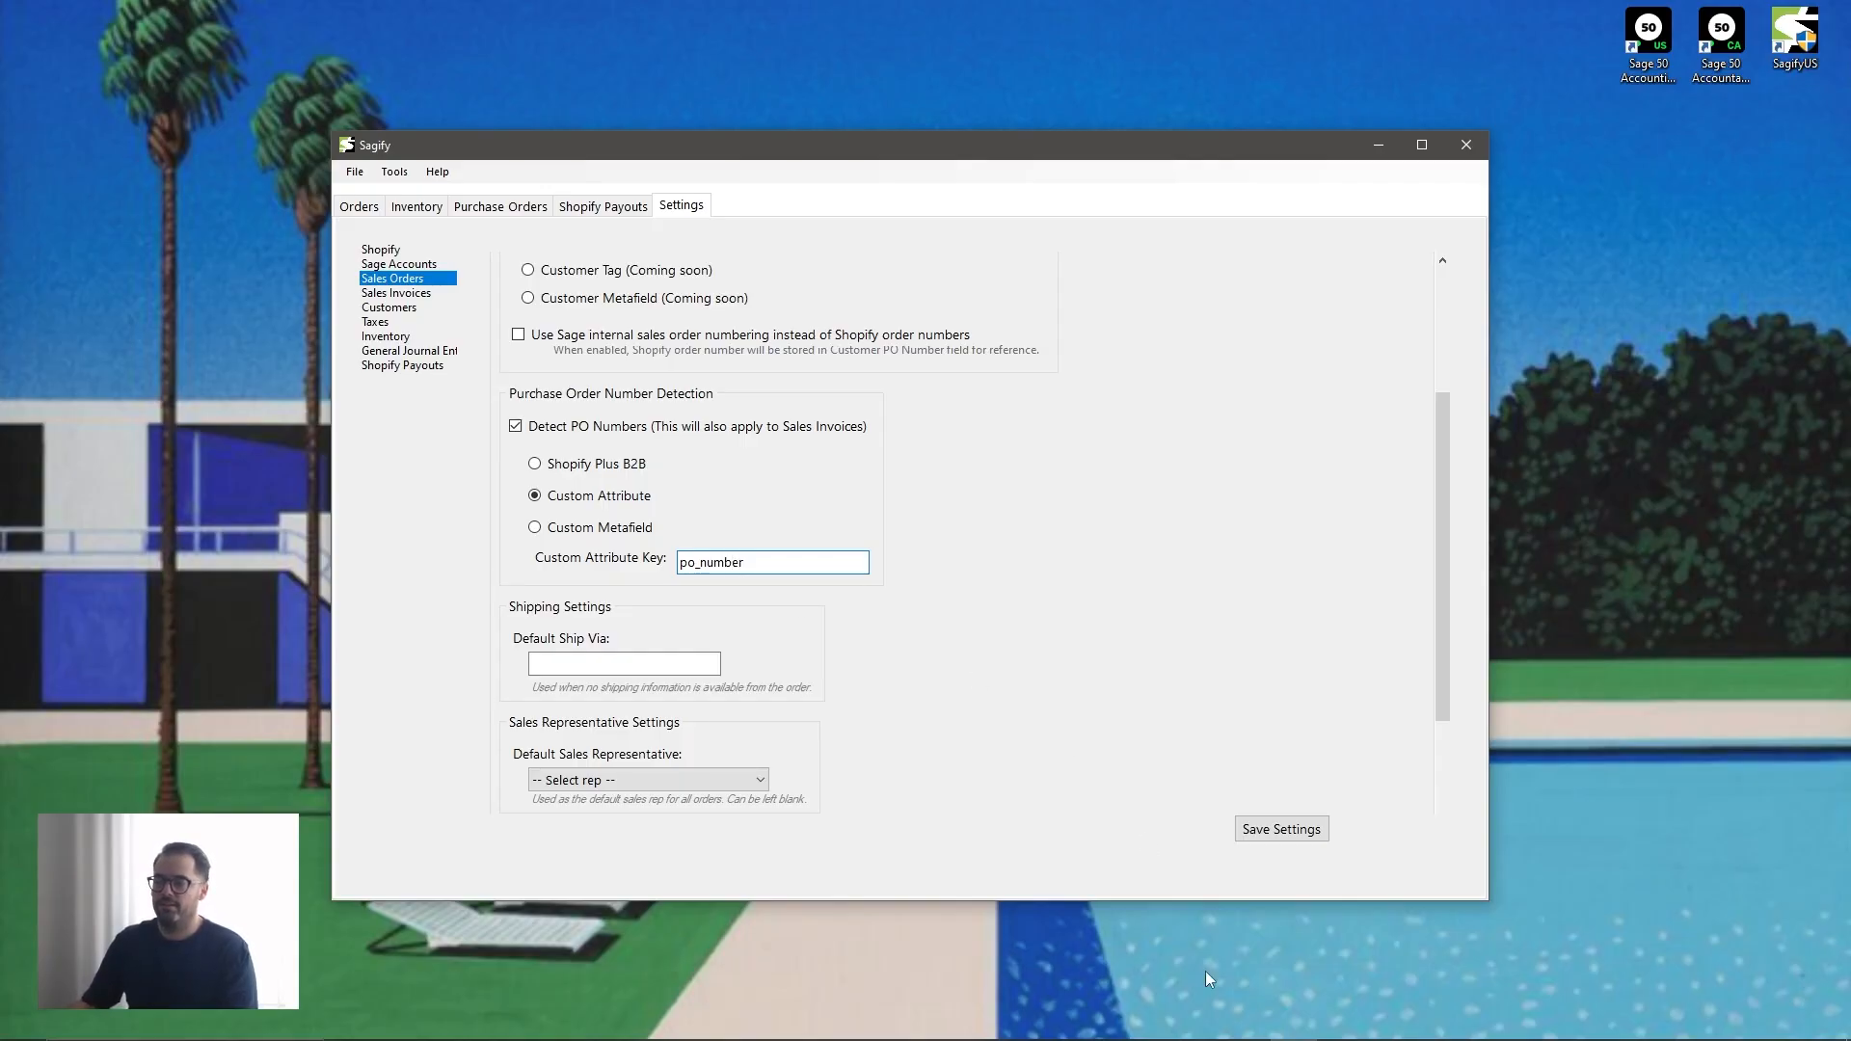
- Switch to the Shopify admin, open the Spruce Home order and examine the Faire order number attribute among its additional details
mouse_move(1058, 1036)
left_click(632, 1024)
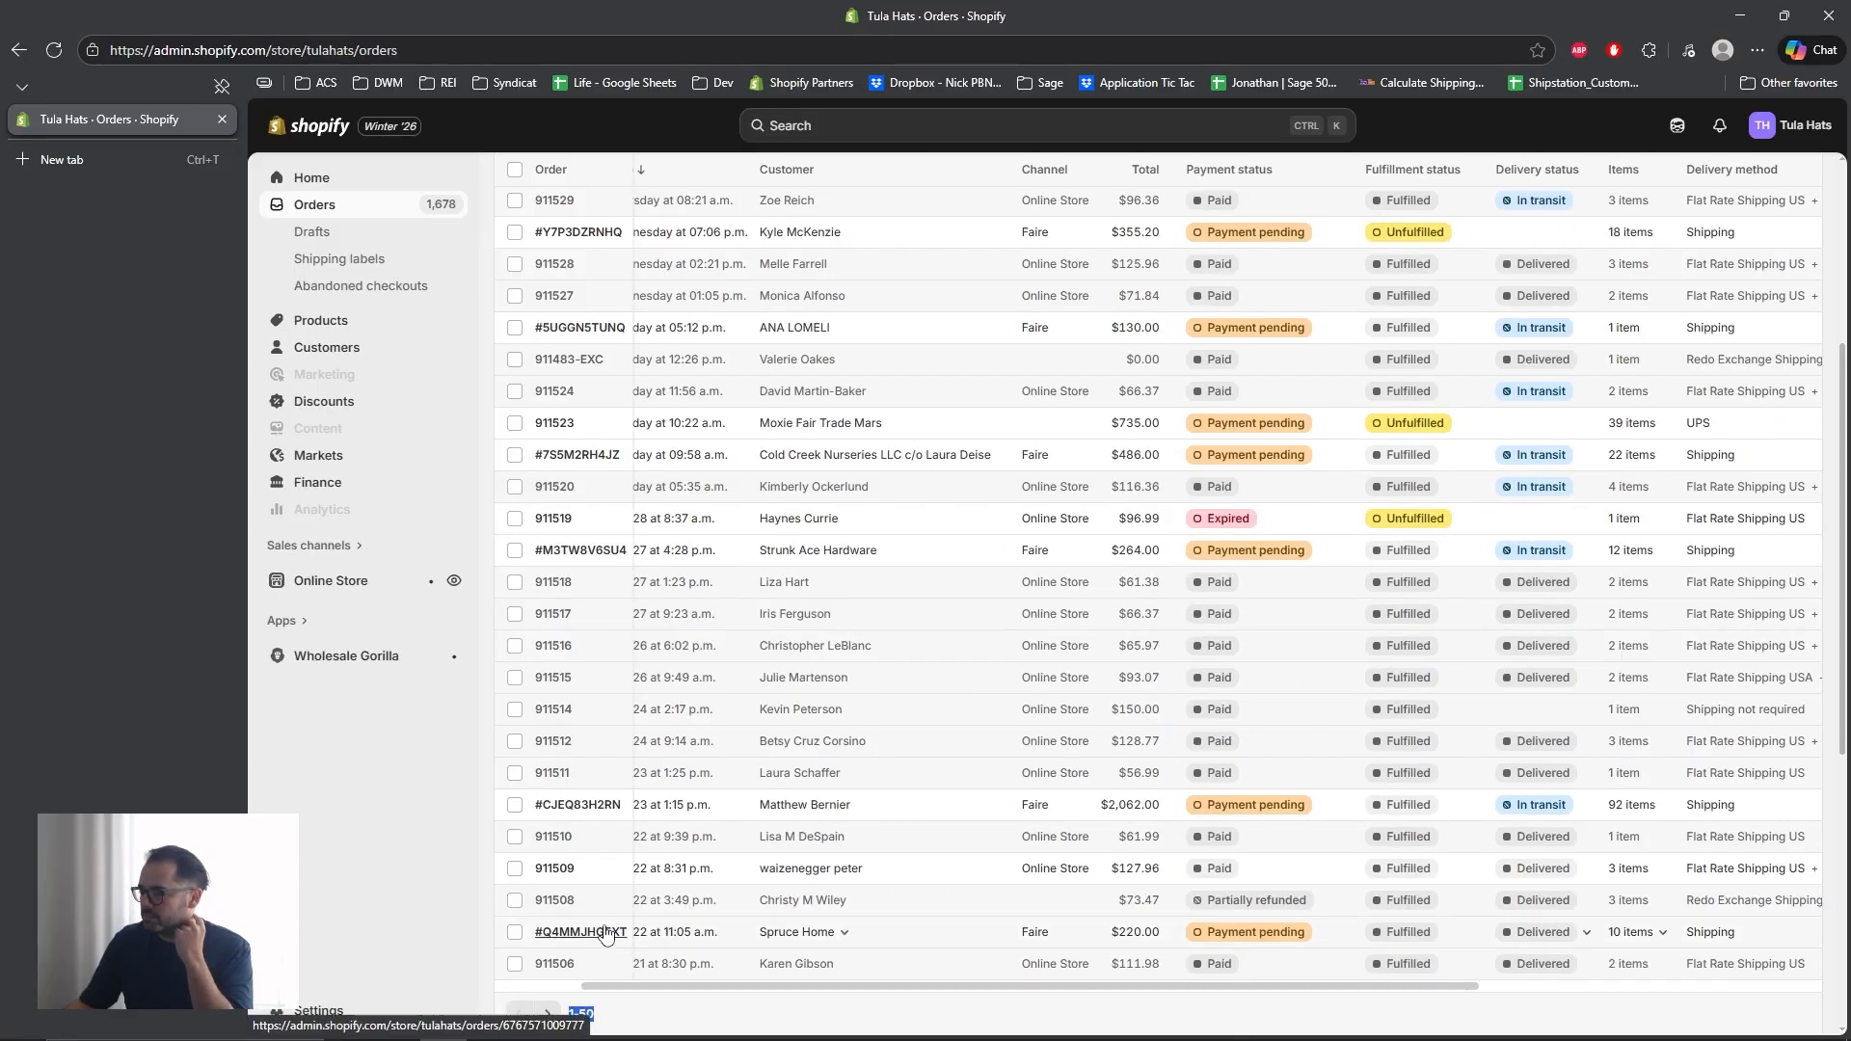
left_click(619, 933)
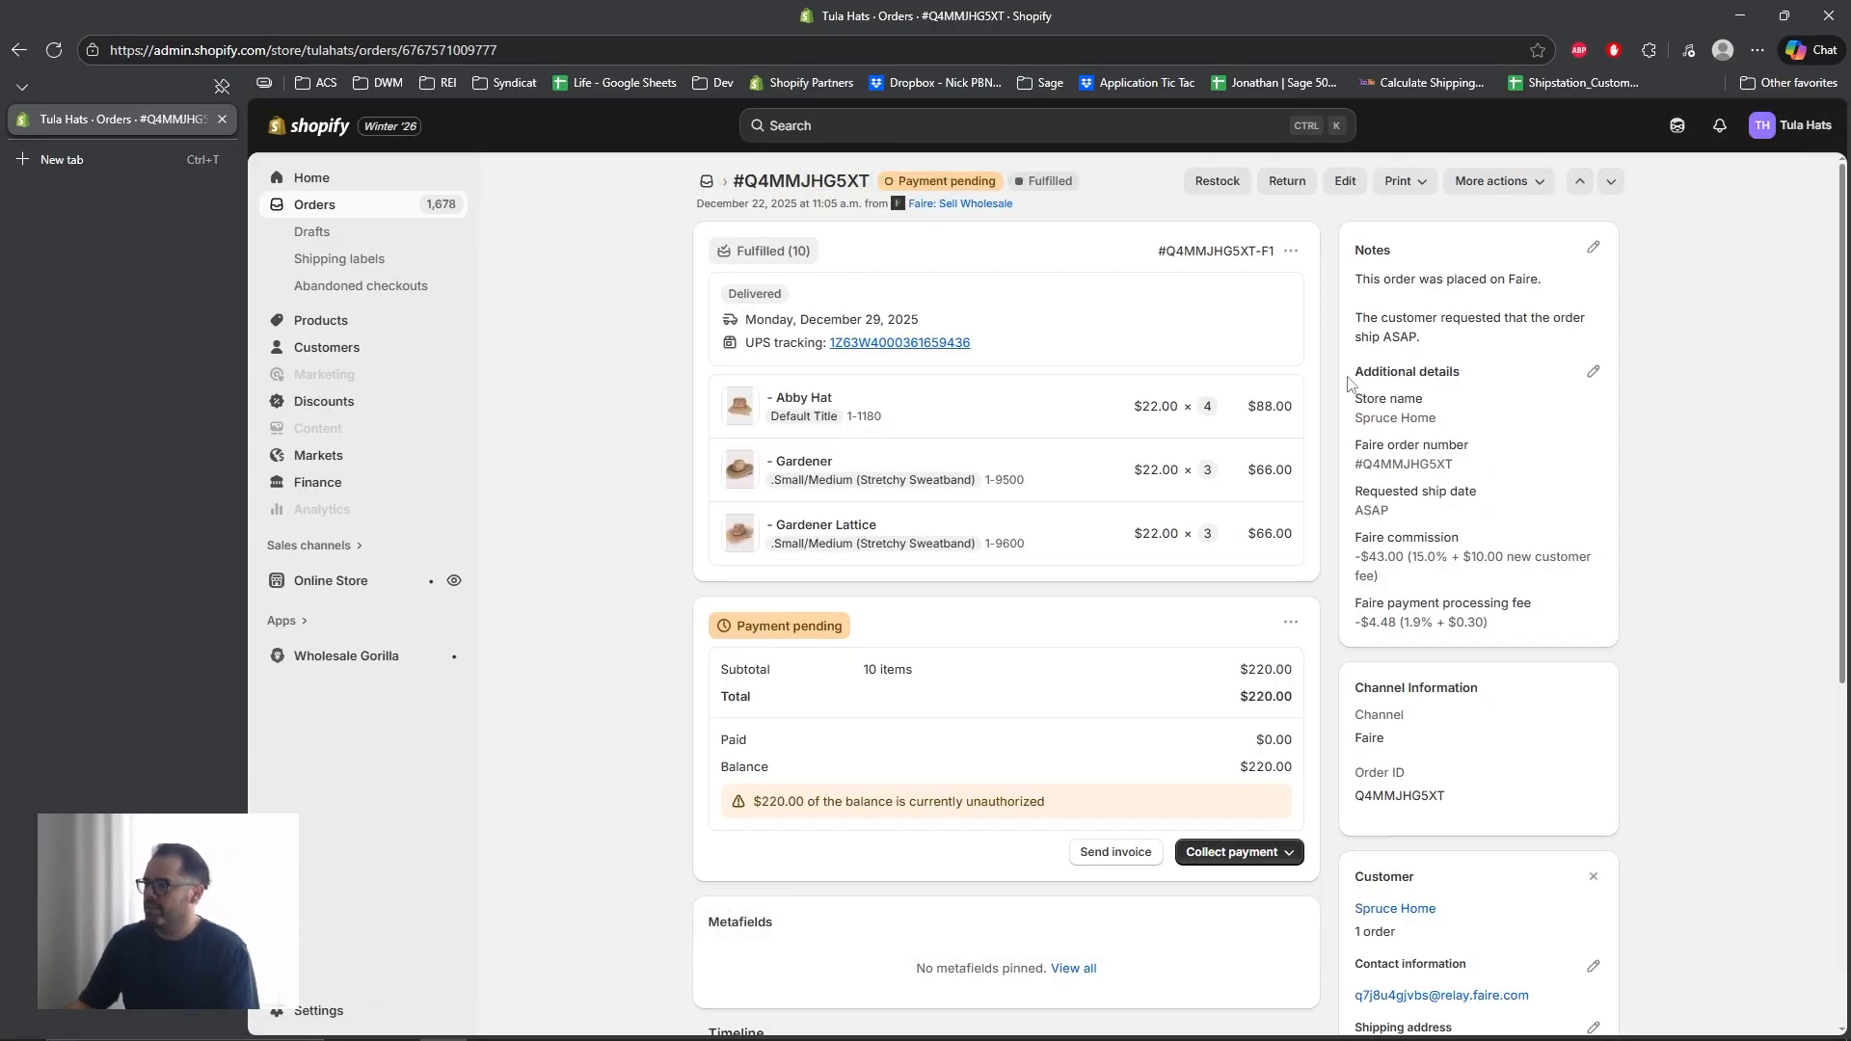
left_click_drag(1351, 374, 1539, 628)
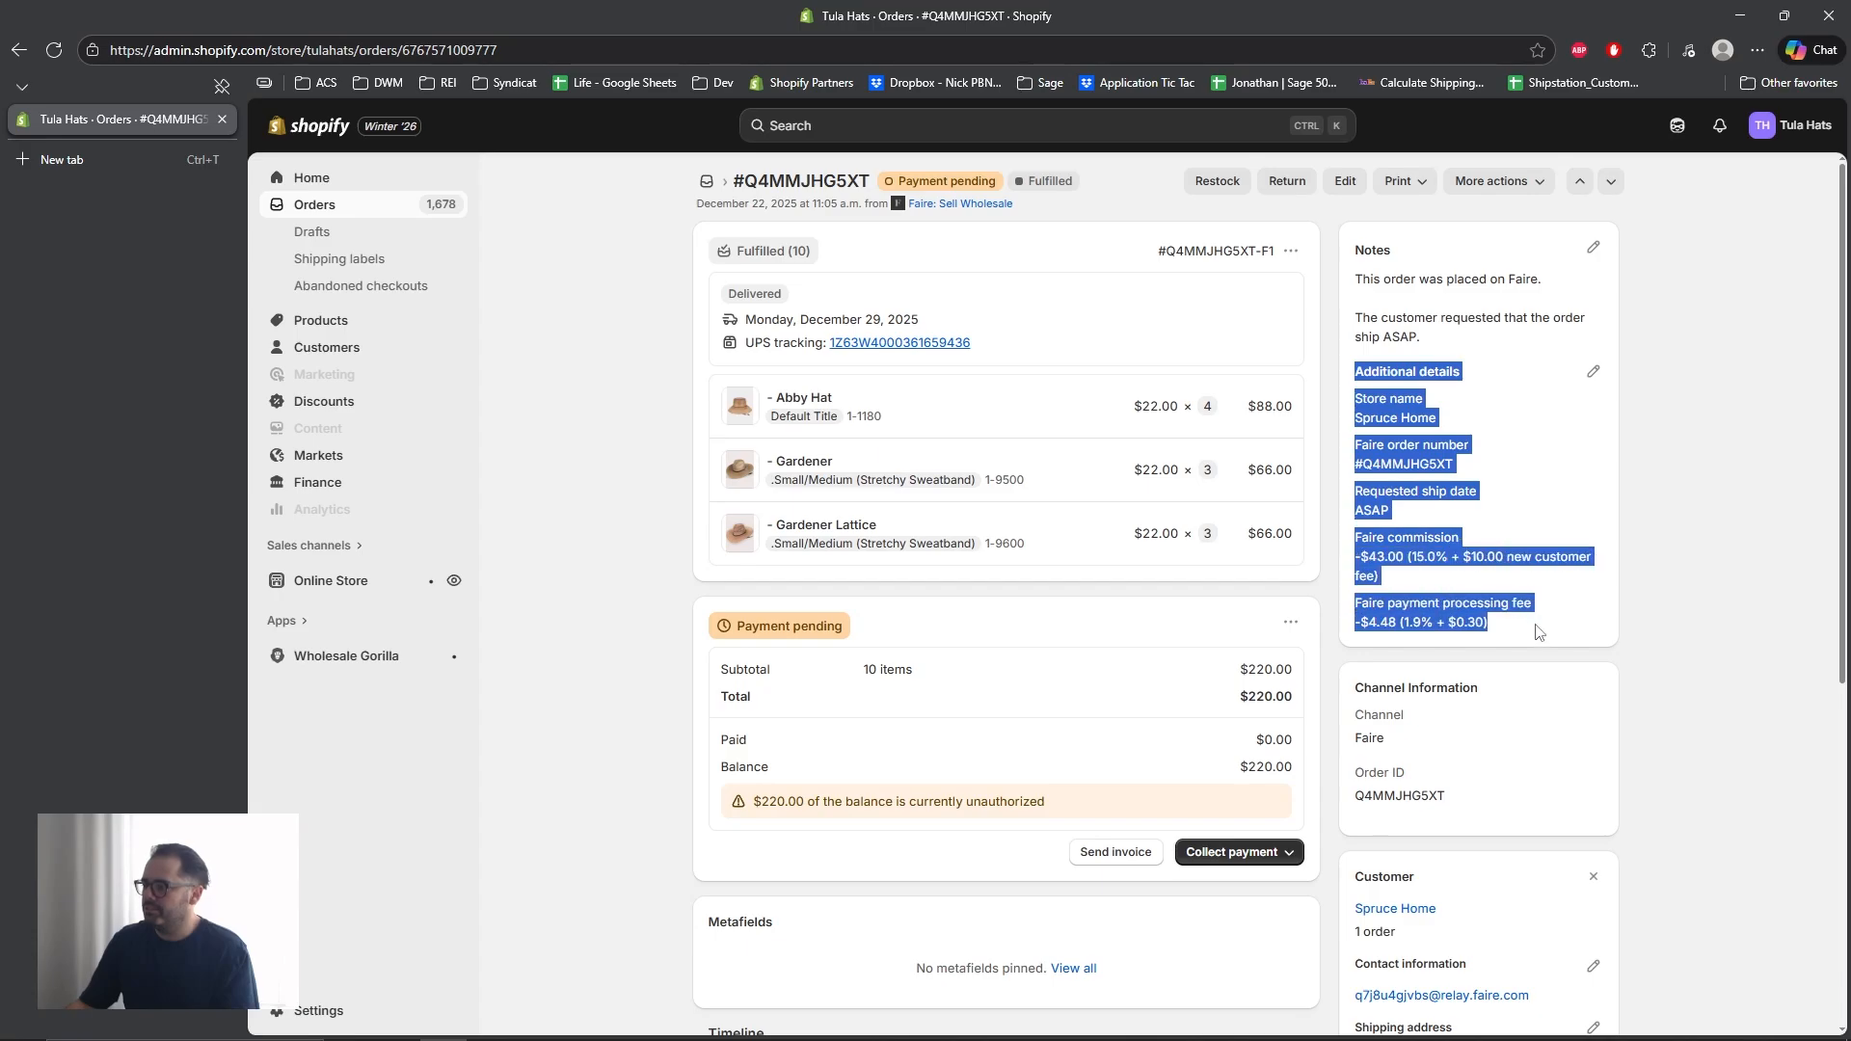
mouse_move(1263, 1029)
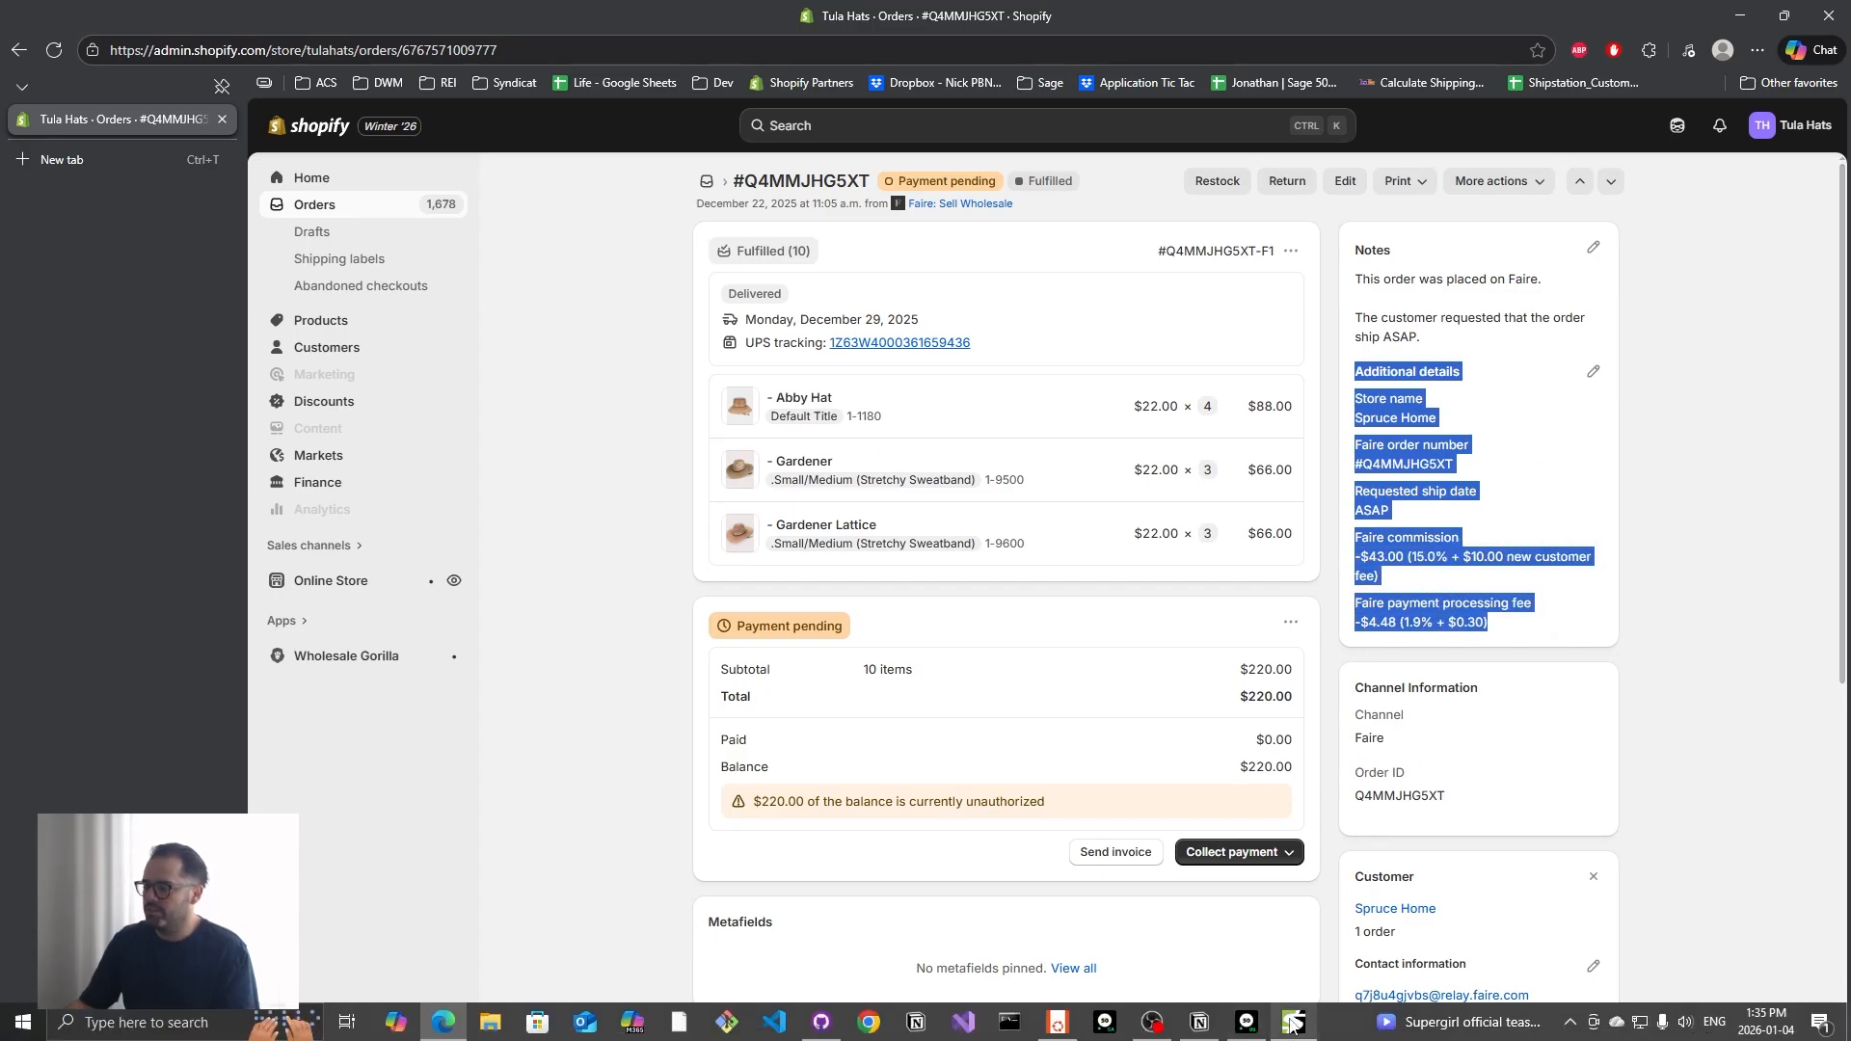
left_click(1436, 560)
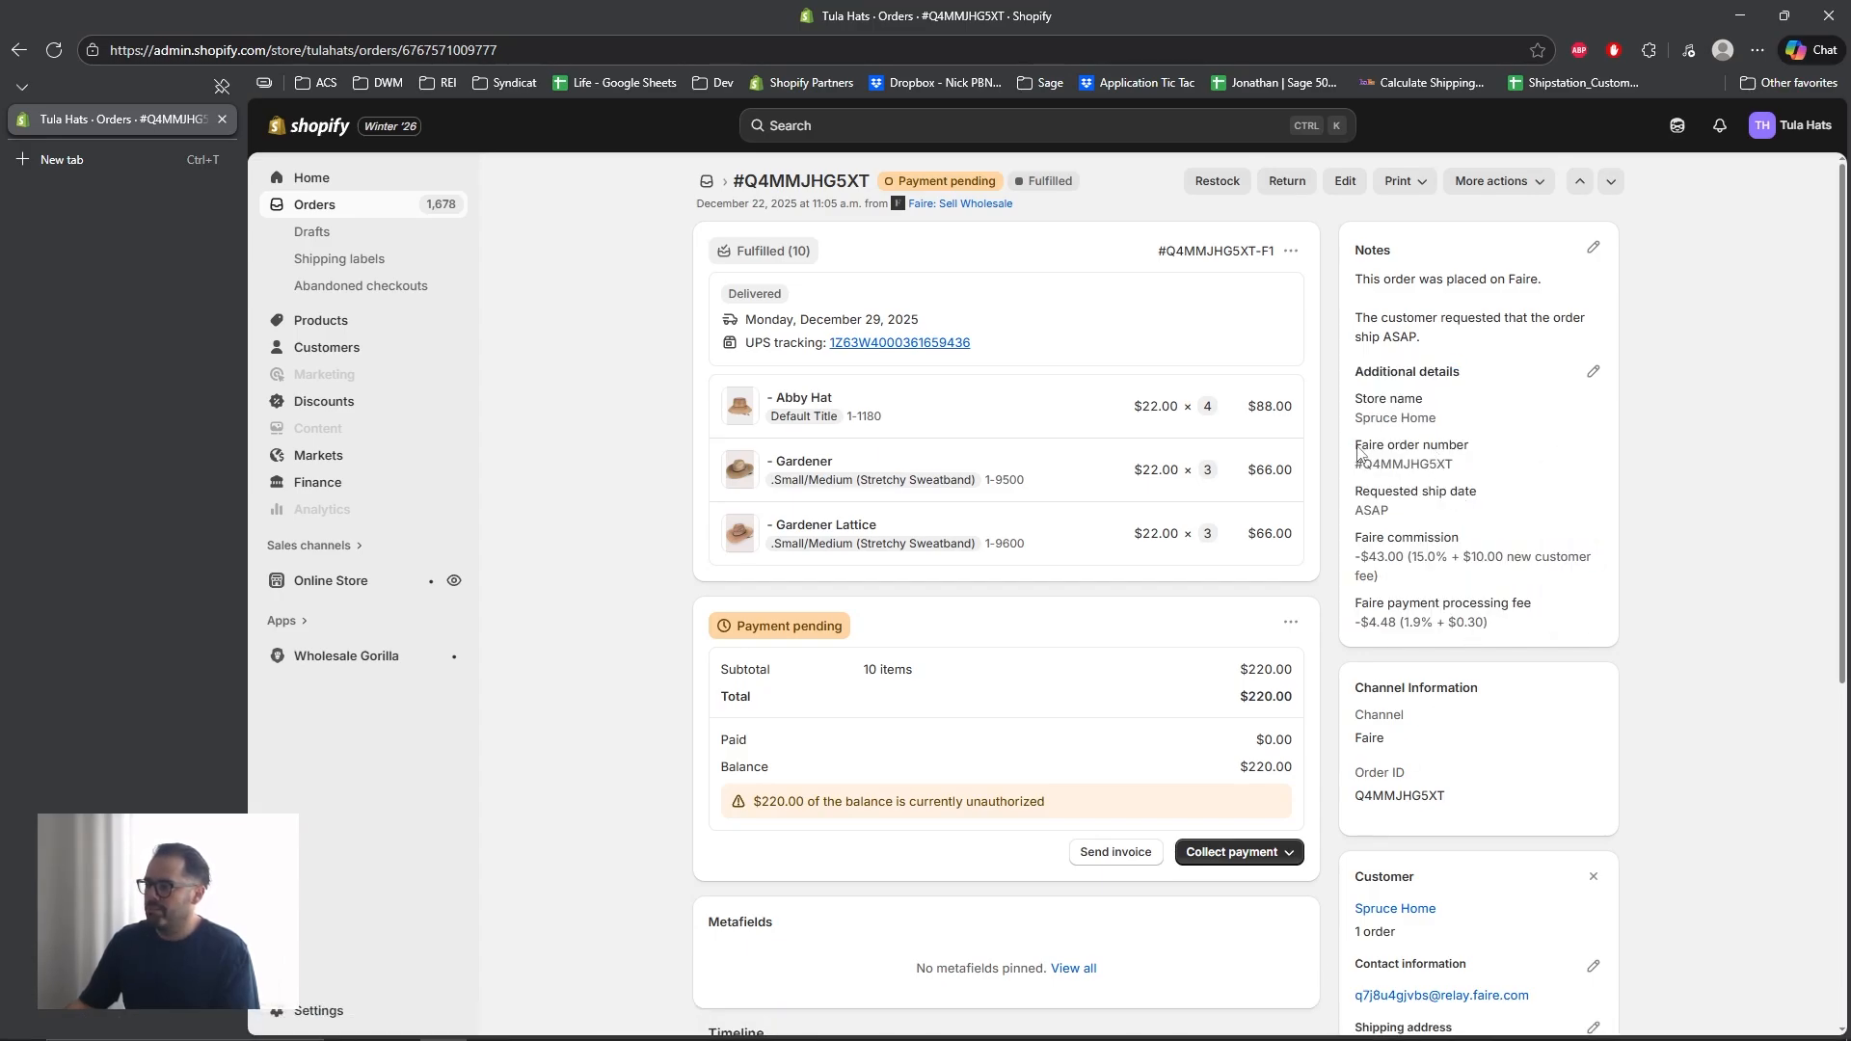
left_click_drag(1356, 448, 1469, 451)
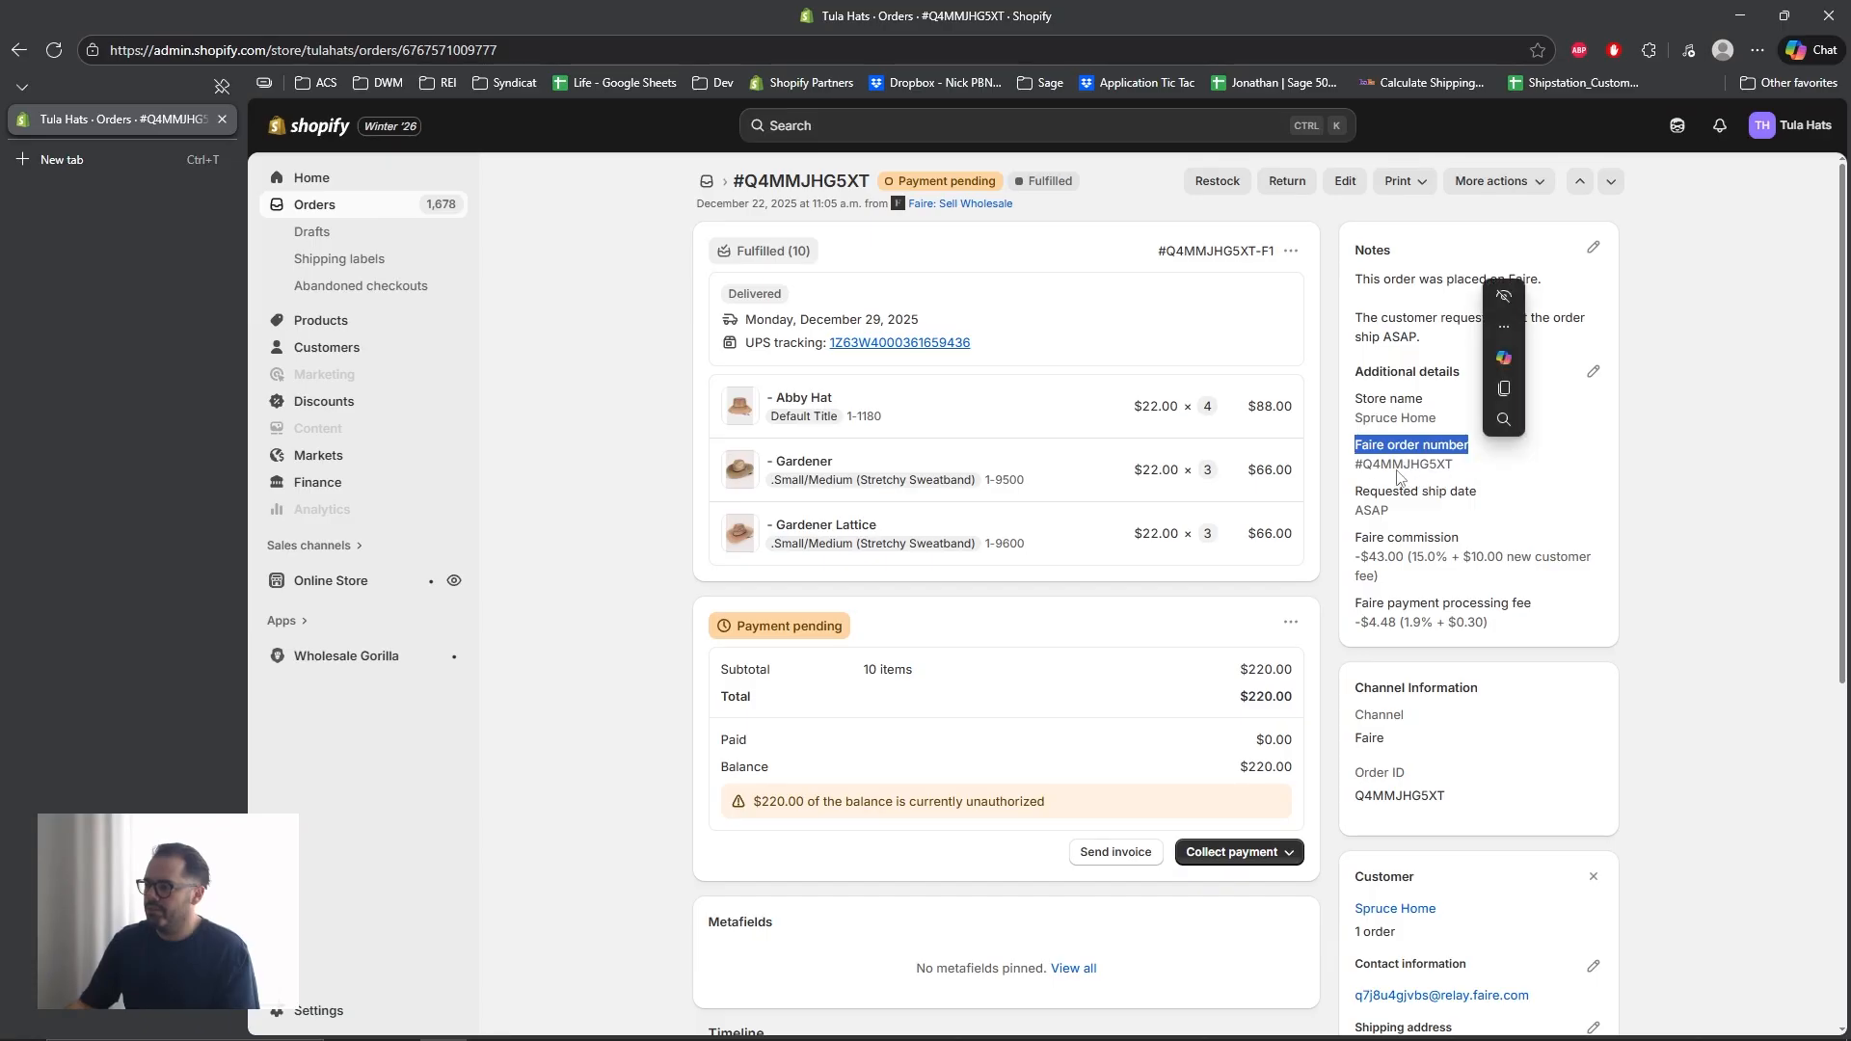
left_click(1368, 434)
left_click_drag(1357, 440, 1483, 444)
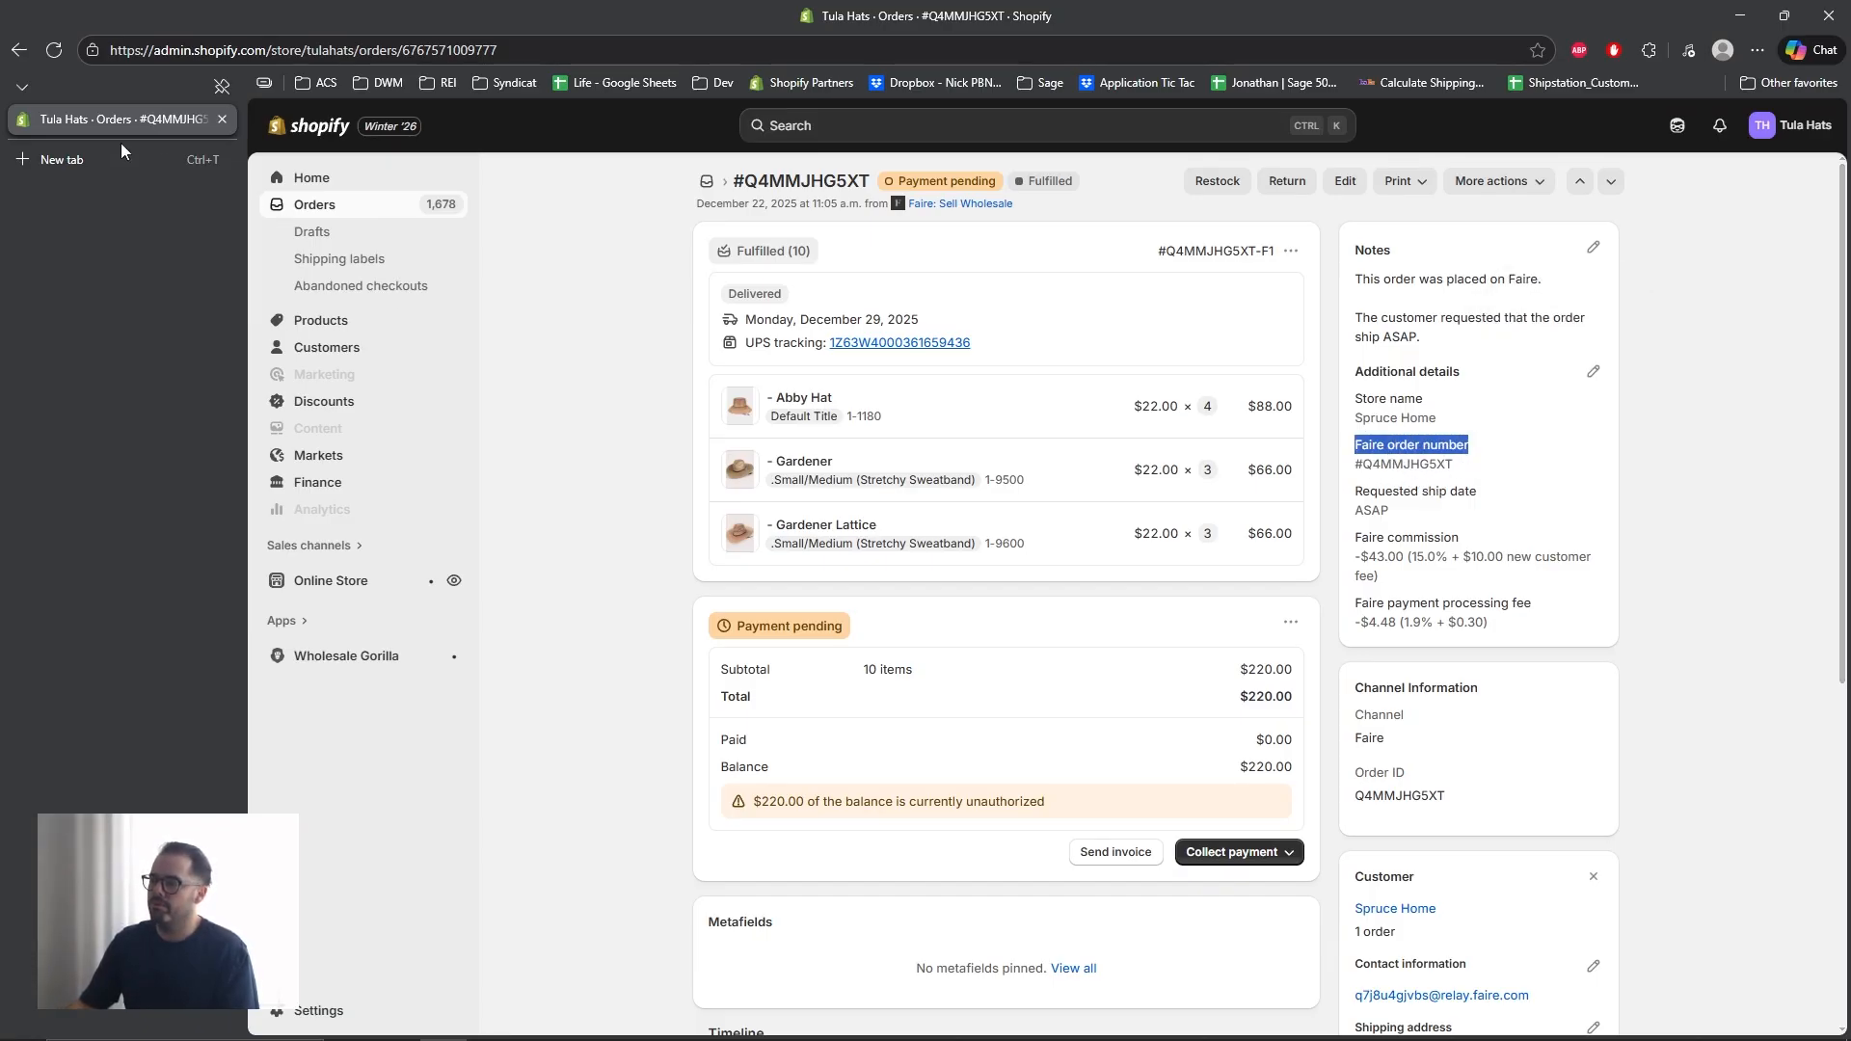
left_click(1739, 16)
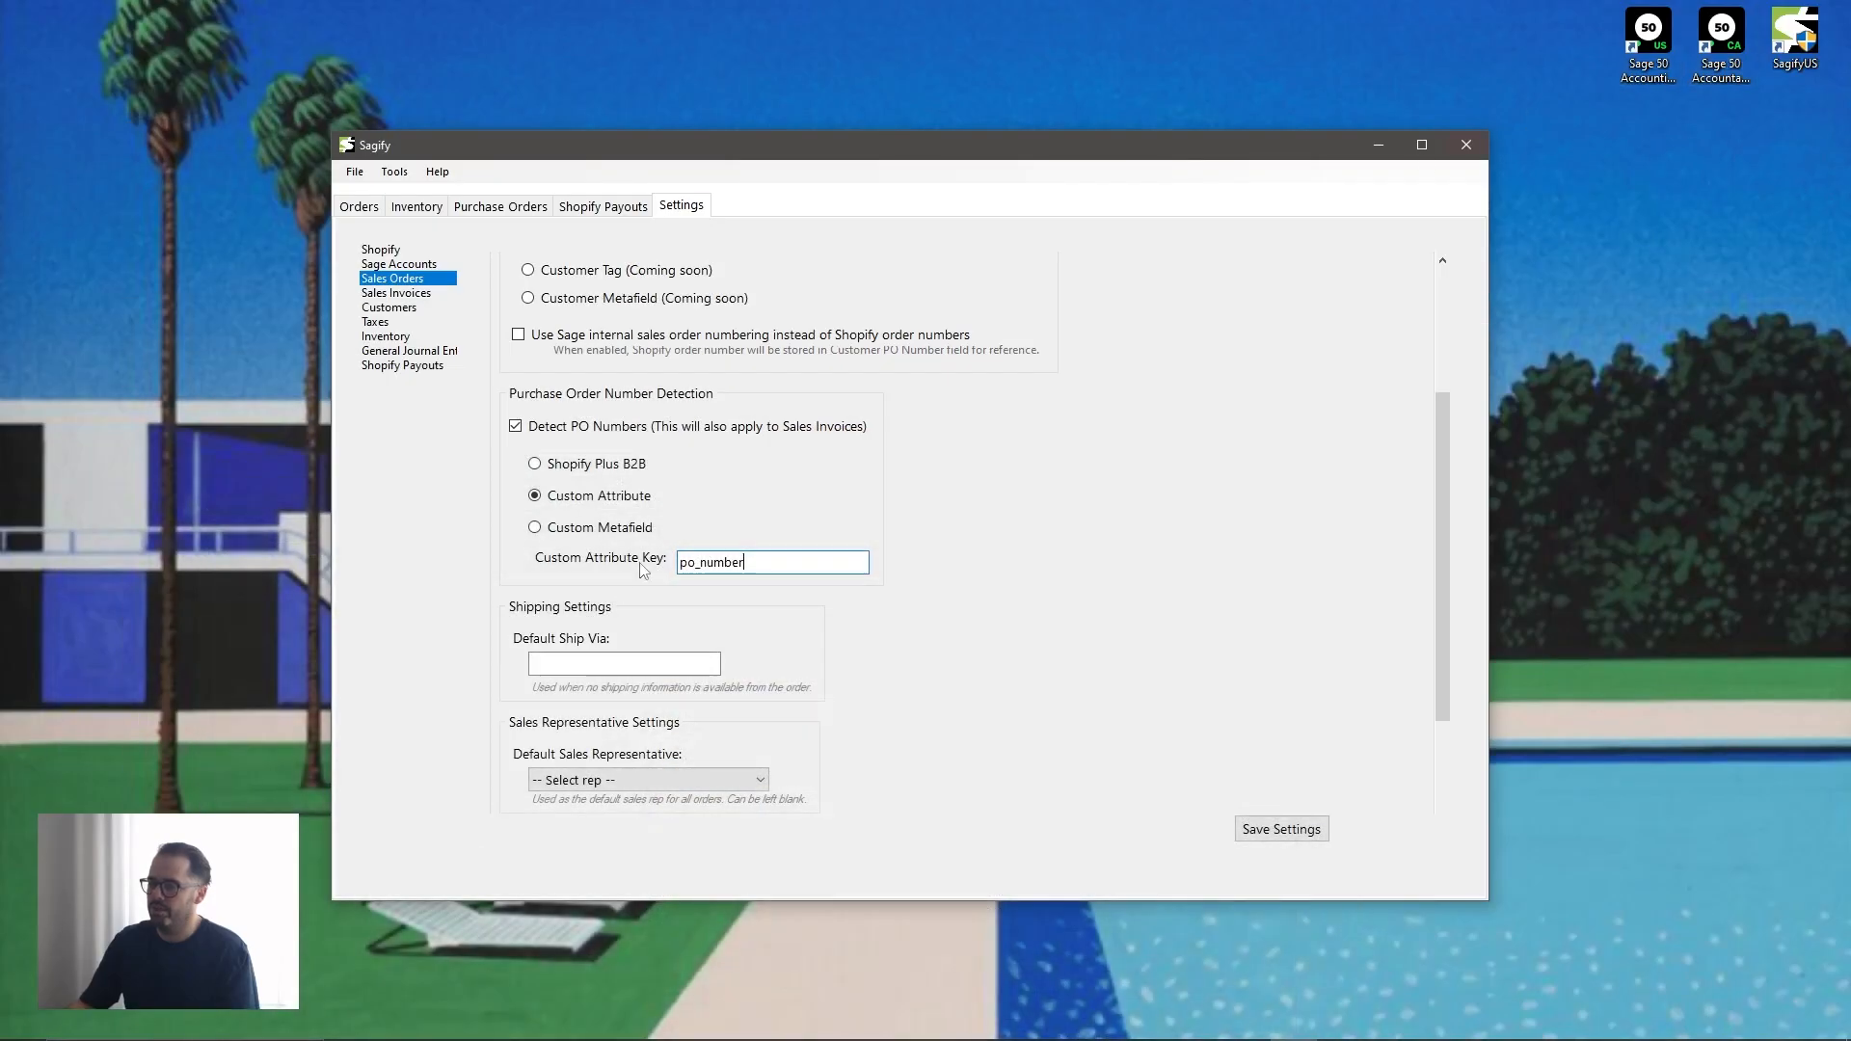
- Set purchase order number detection to Shopify Plus B2B after trying the Custom Metafield option
left_click(562, 532)
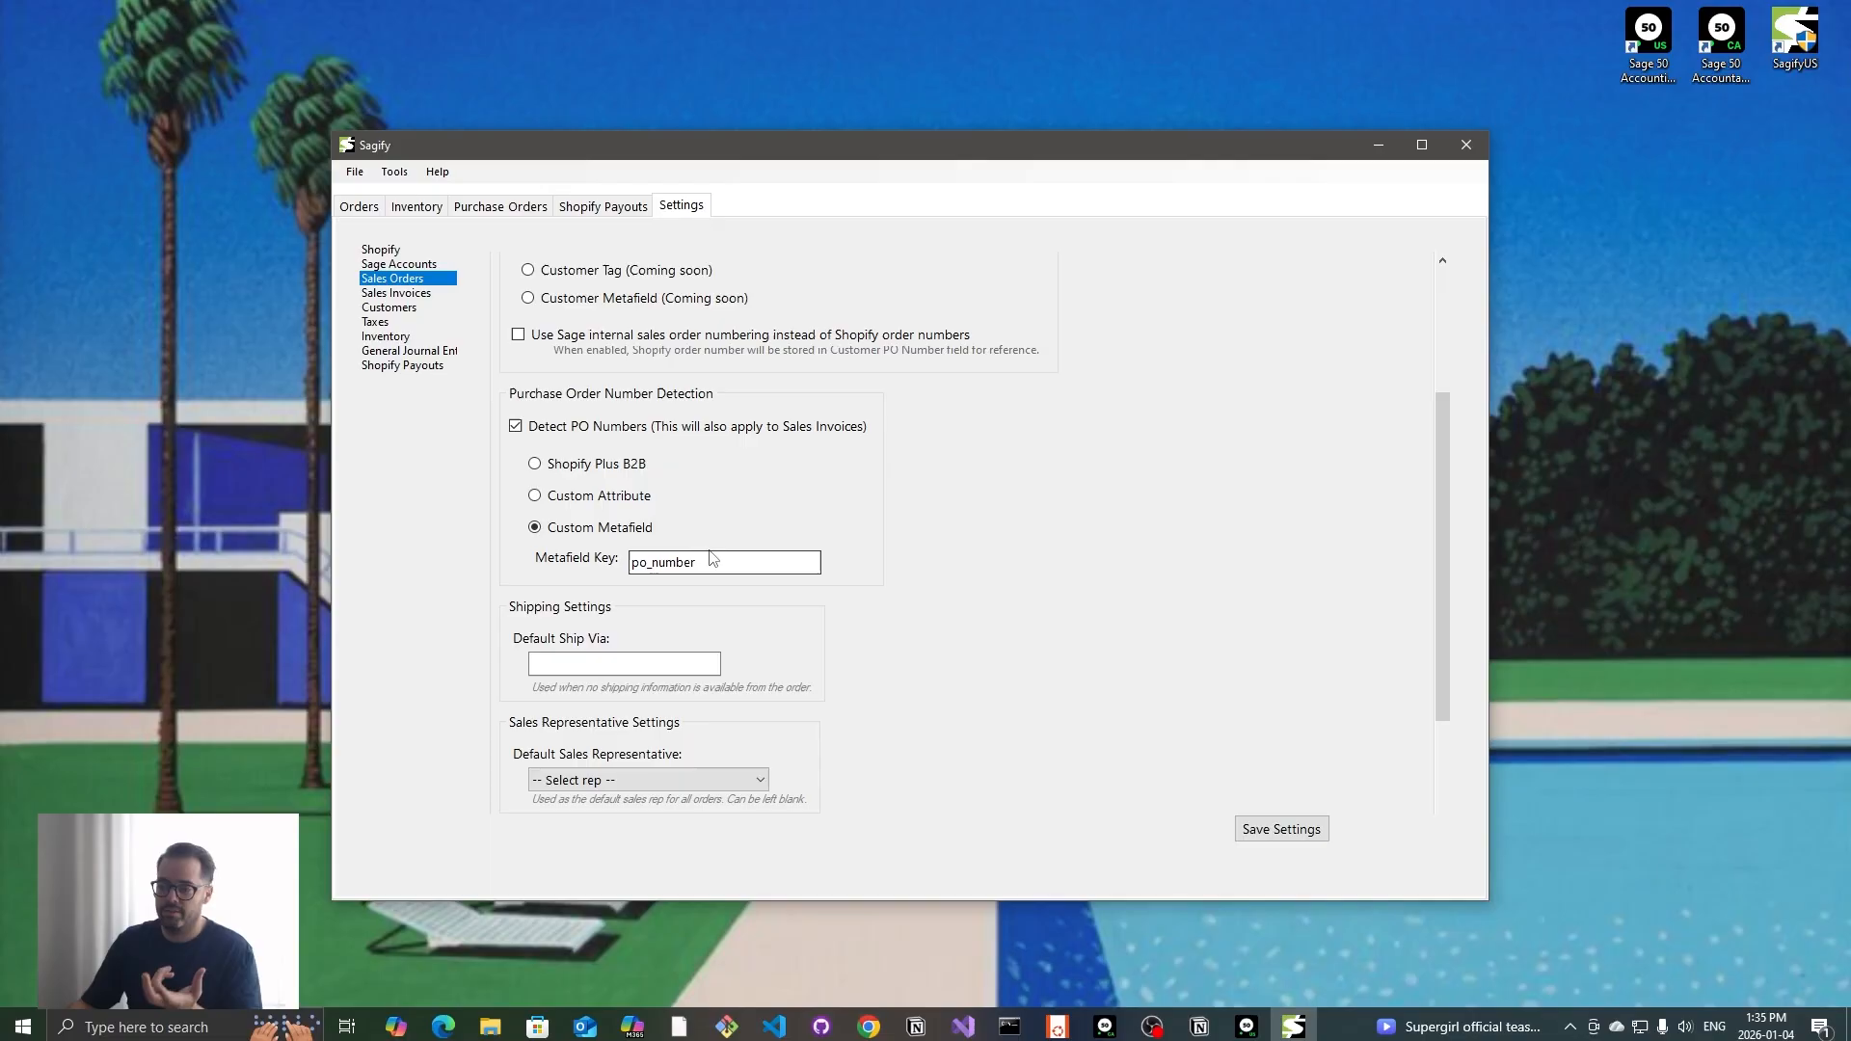
left_click(591, 465)
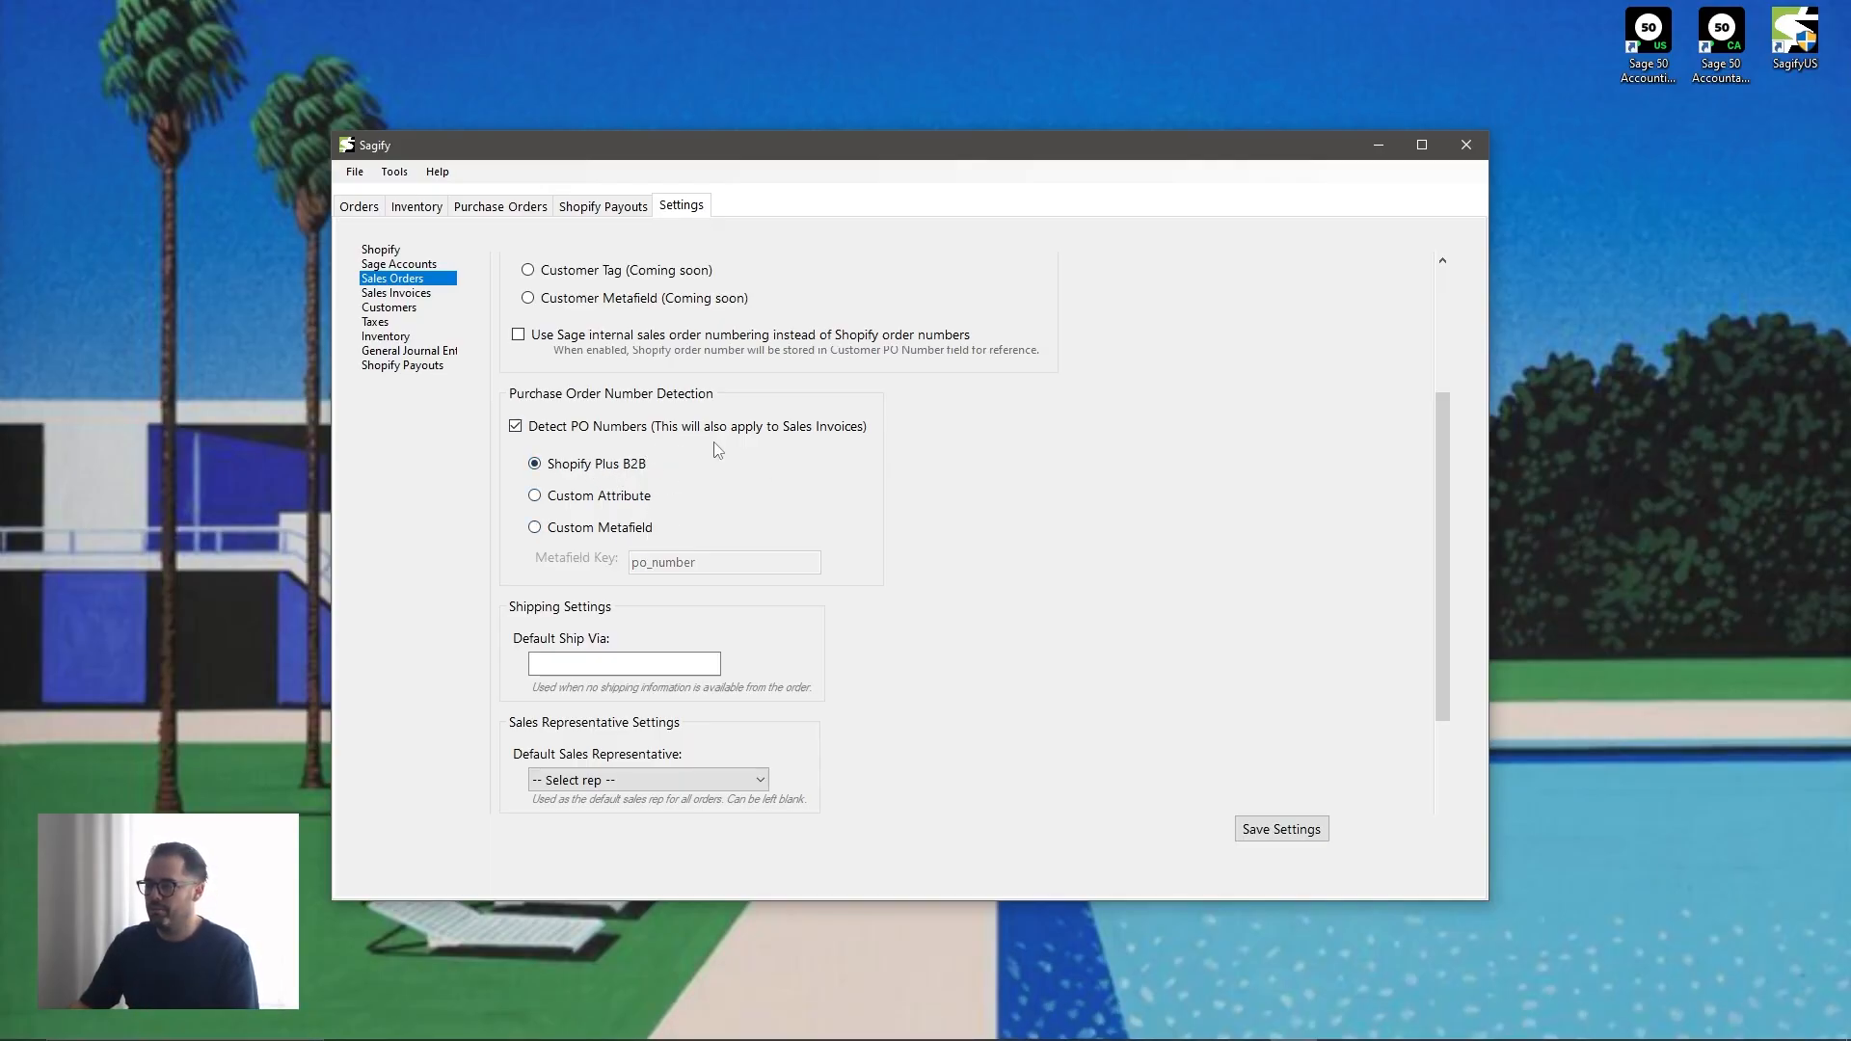
- Switch to Sage 50, open a new sales order and set its Ship via method to UPS Ground
scroll(790, 455, "down", 1)
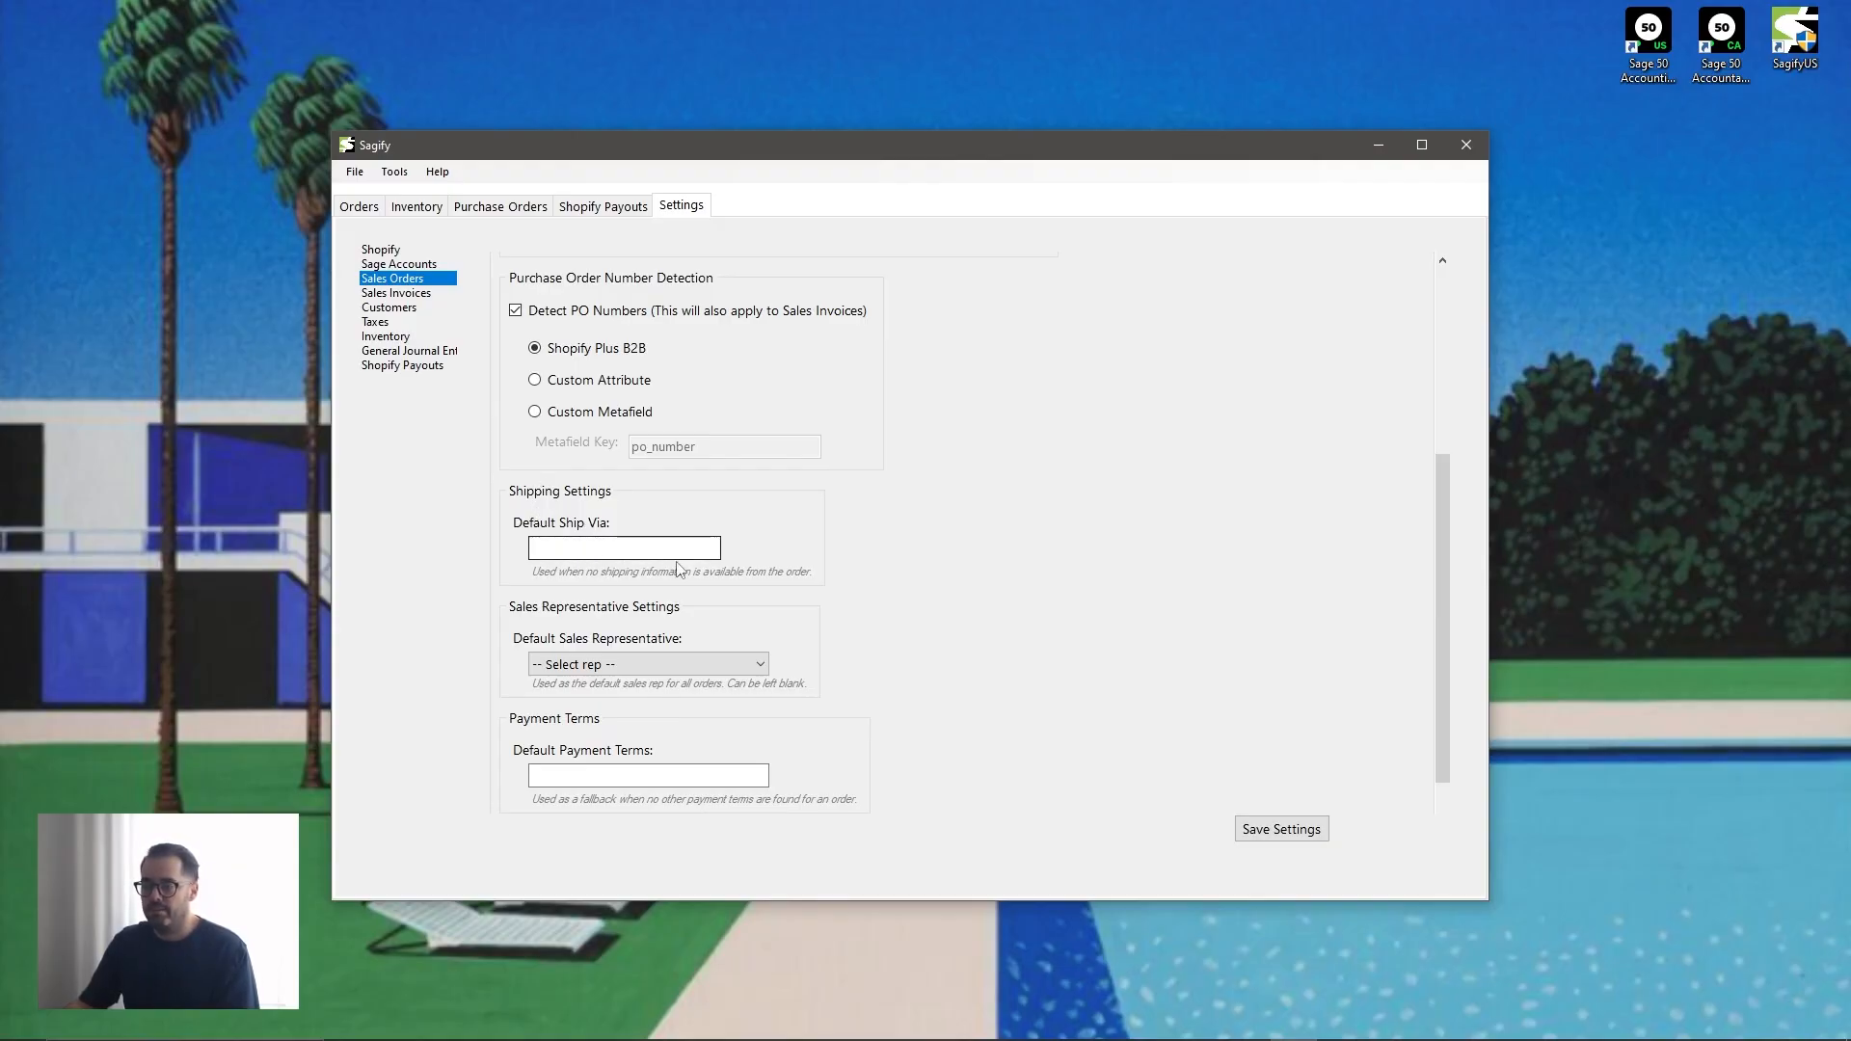
mouse_move(1087, 1040)
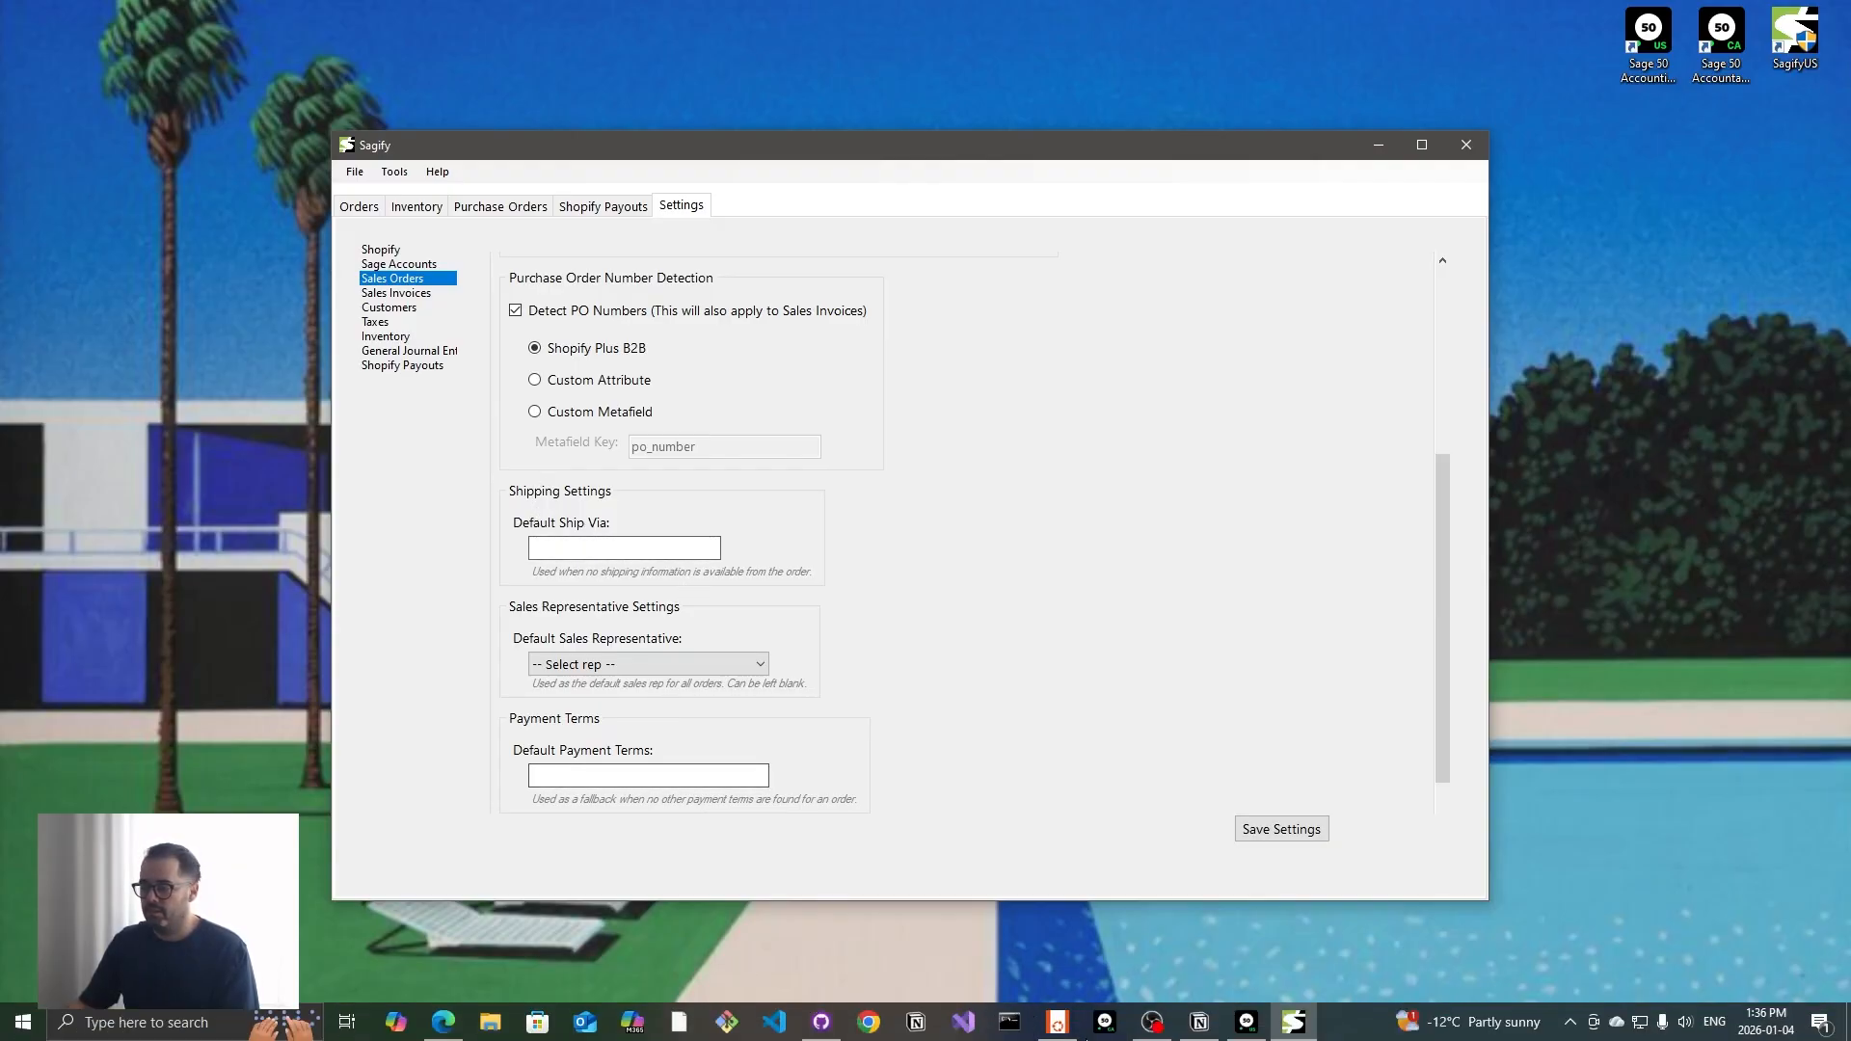
left_click(1261, 1035)
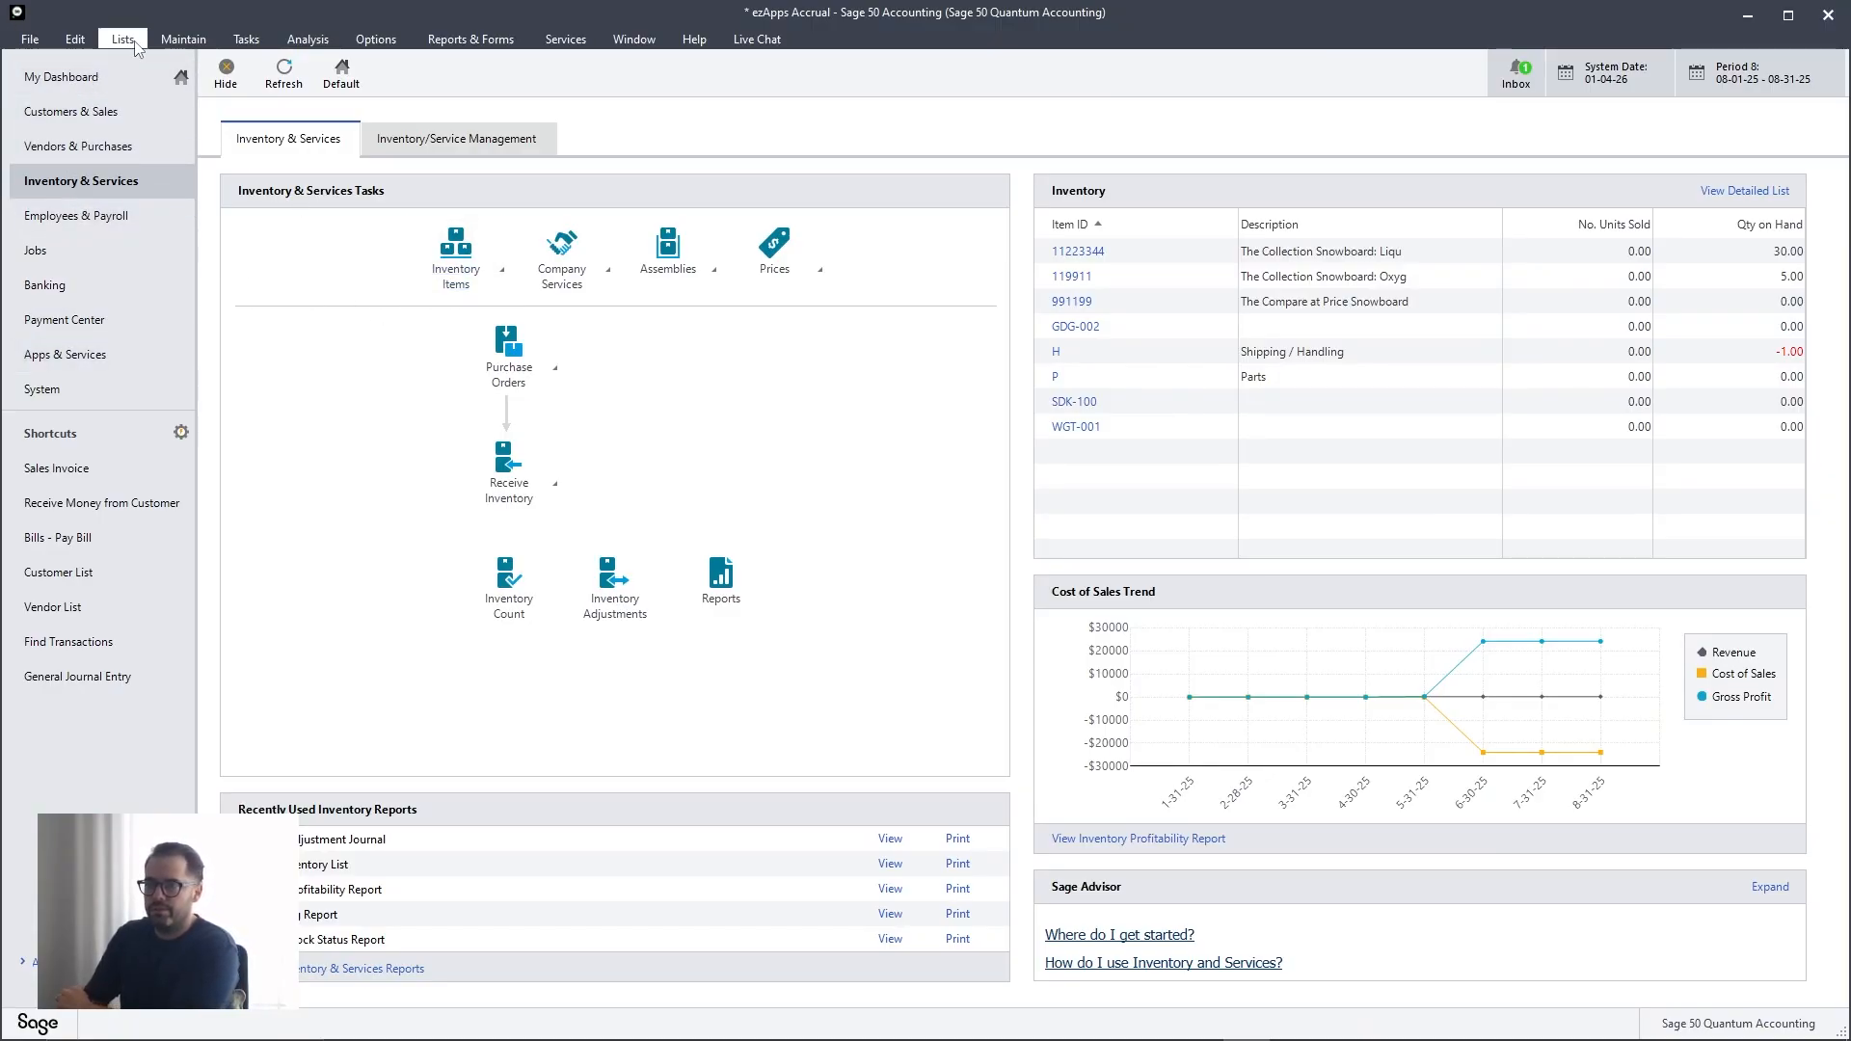
left_click(182, 39)
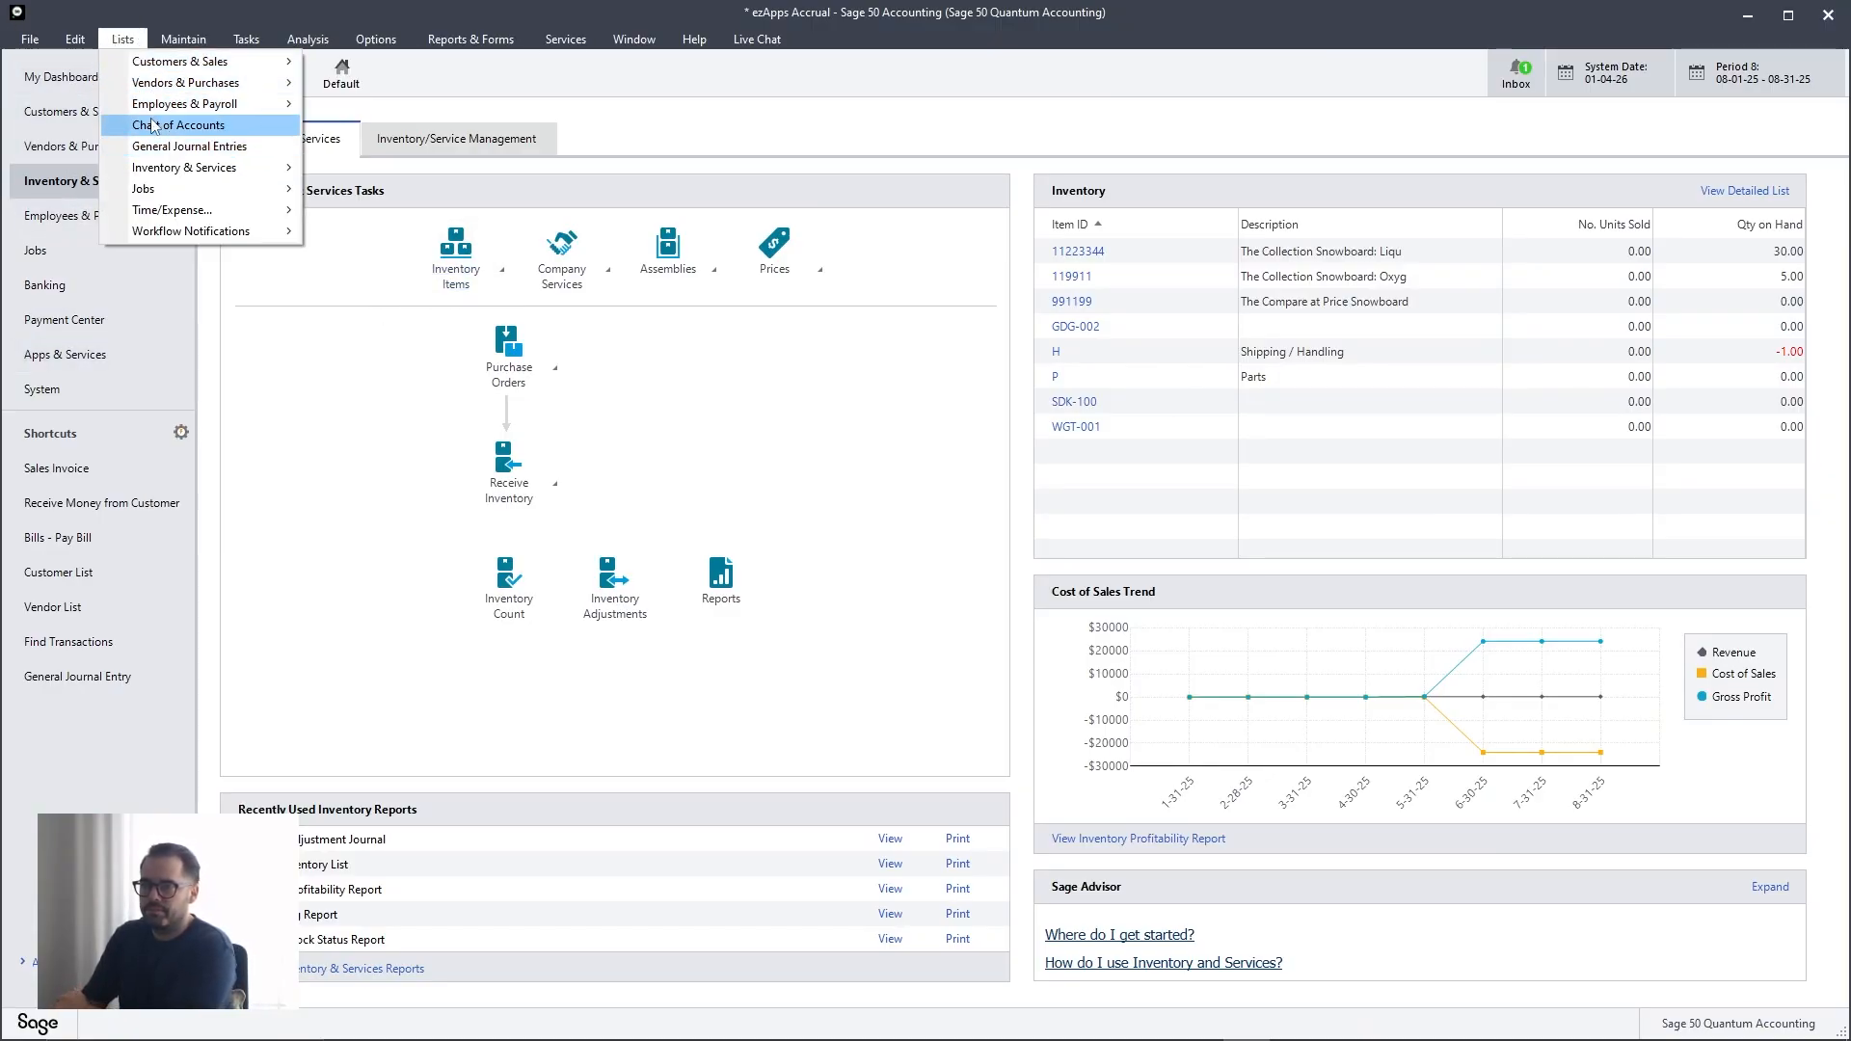
mouse_move(263, 62)
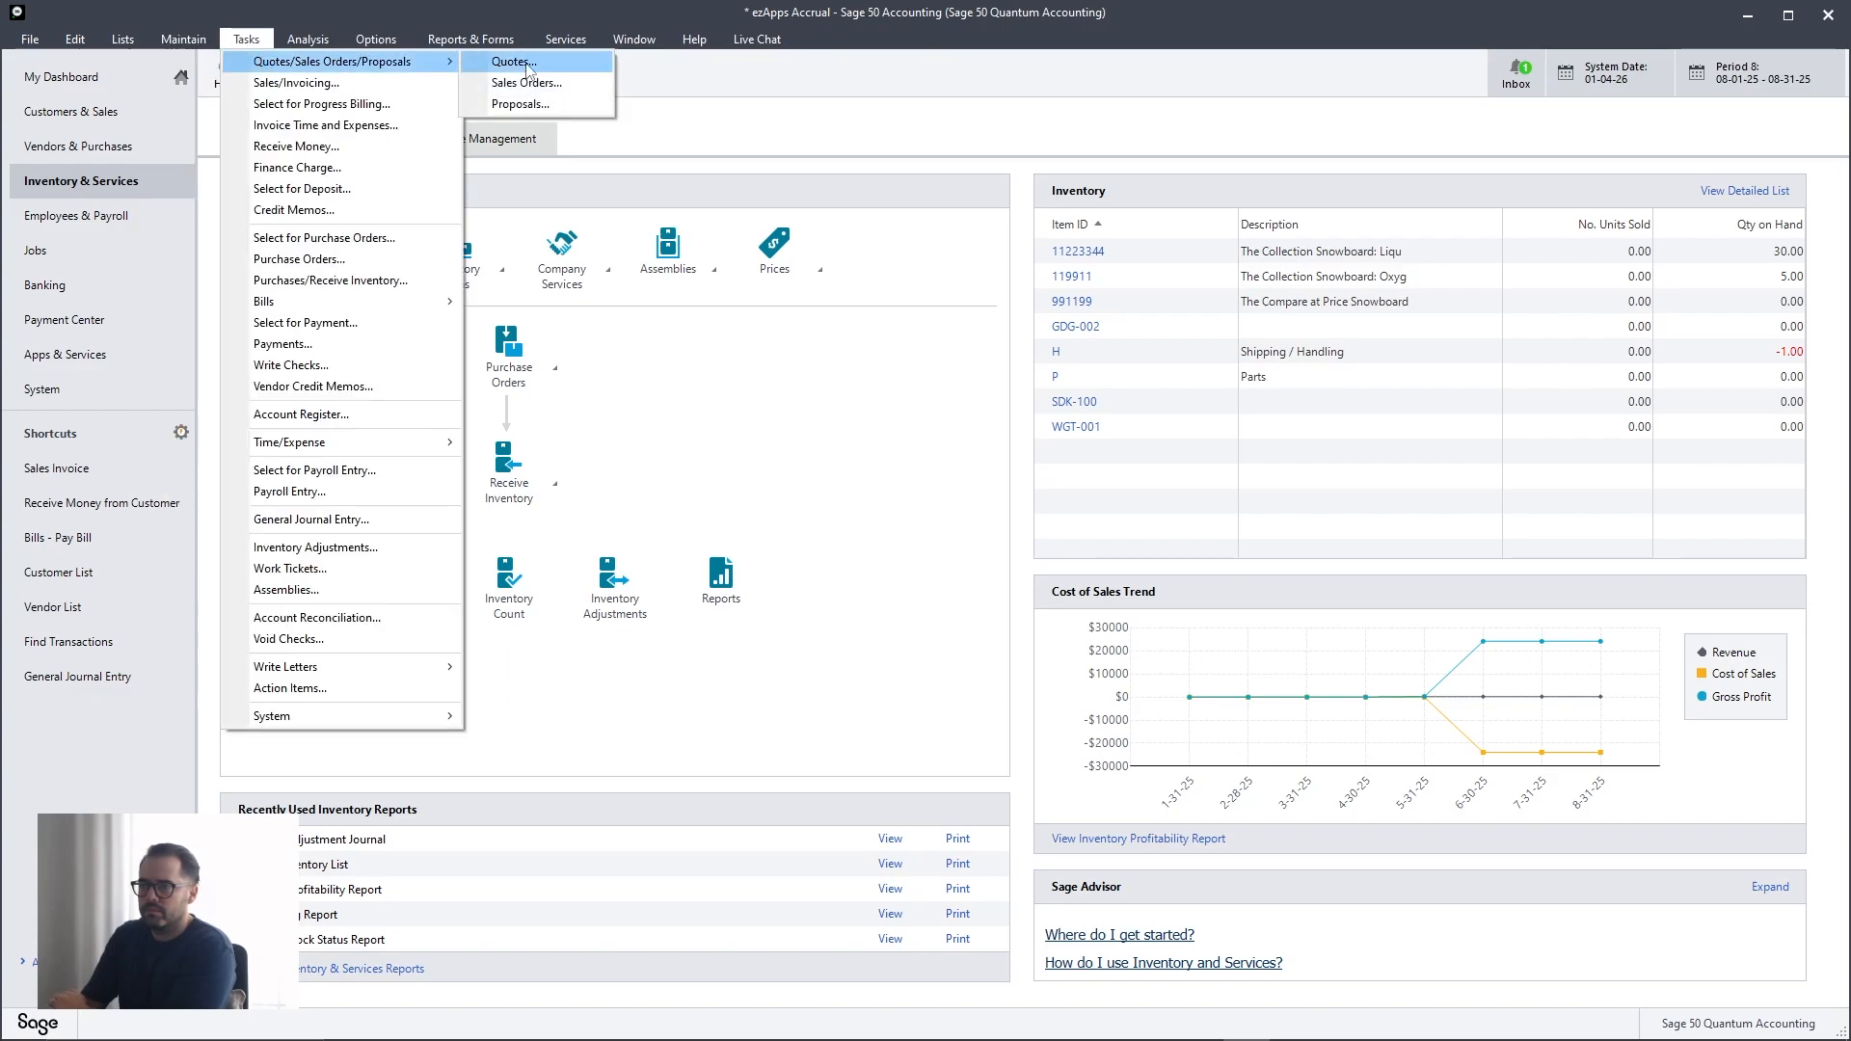
left_click(527, 83)
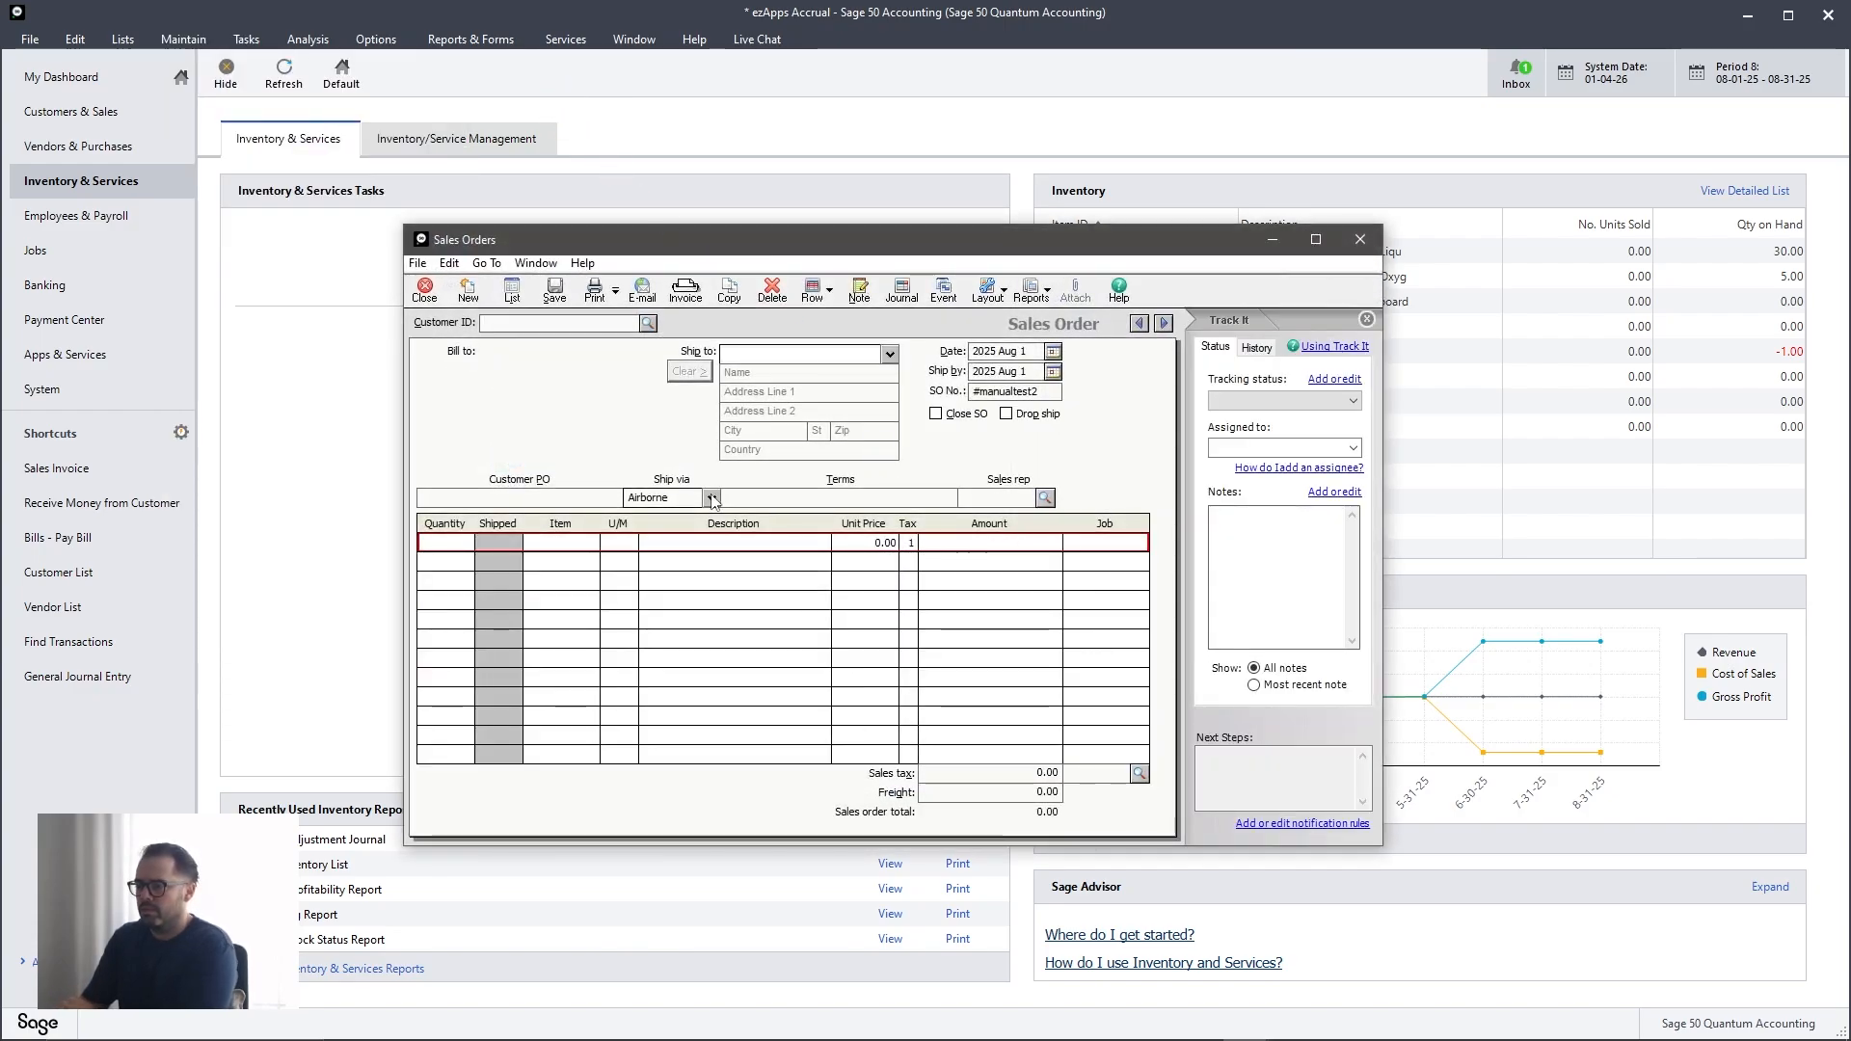
left_click(712, 498)
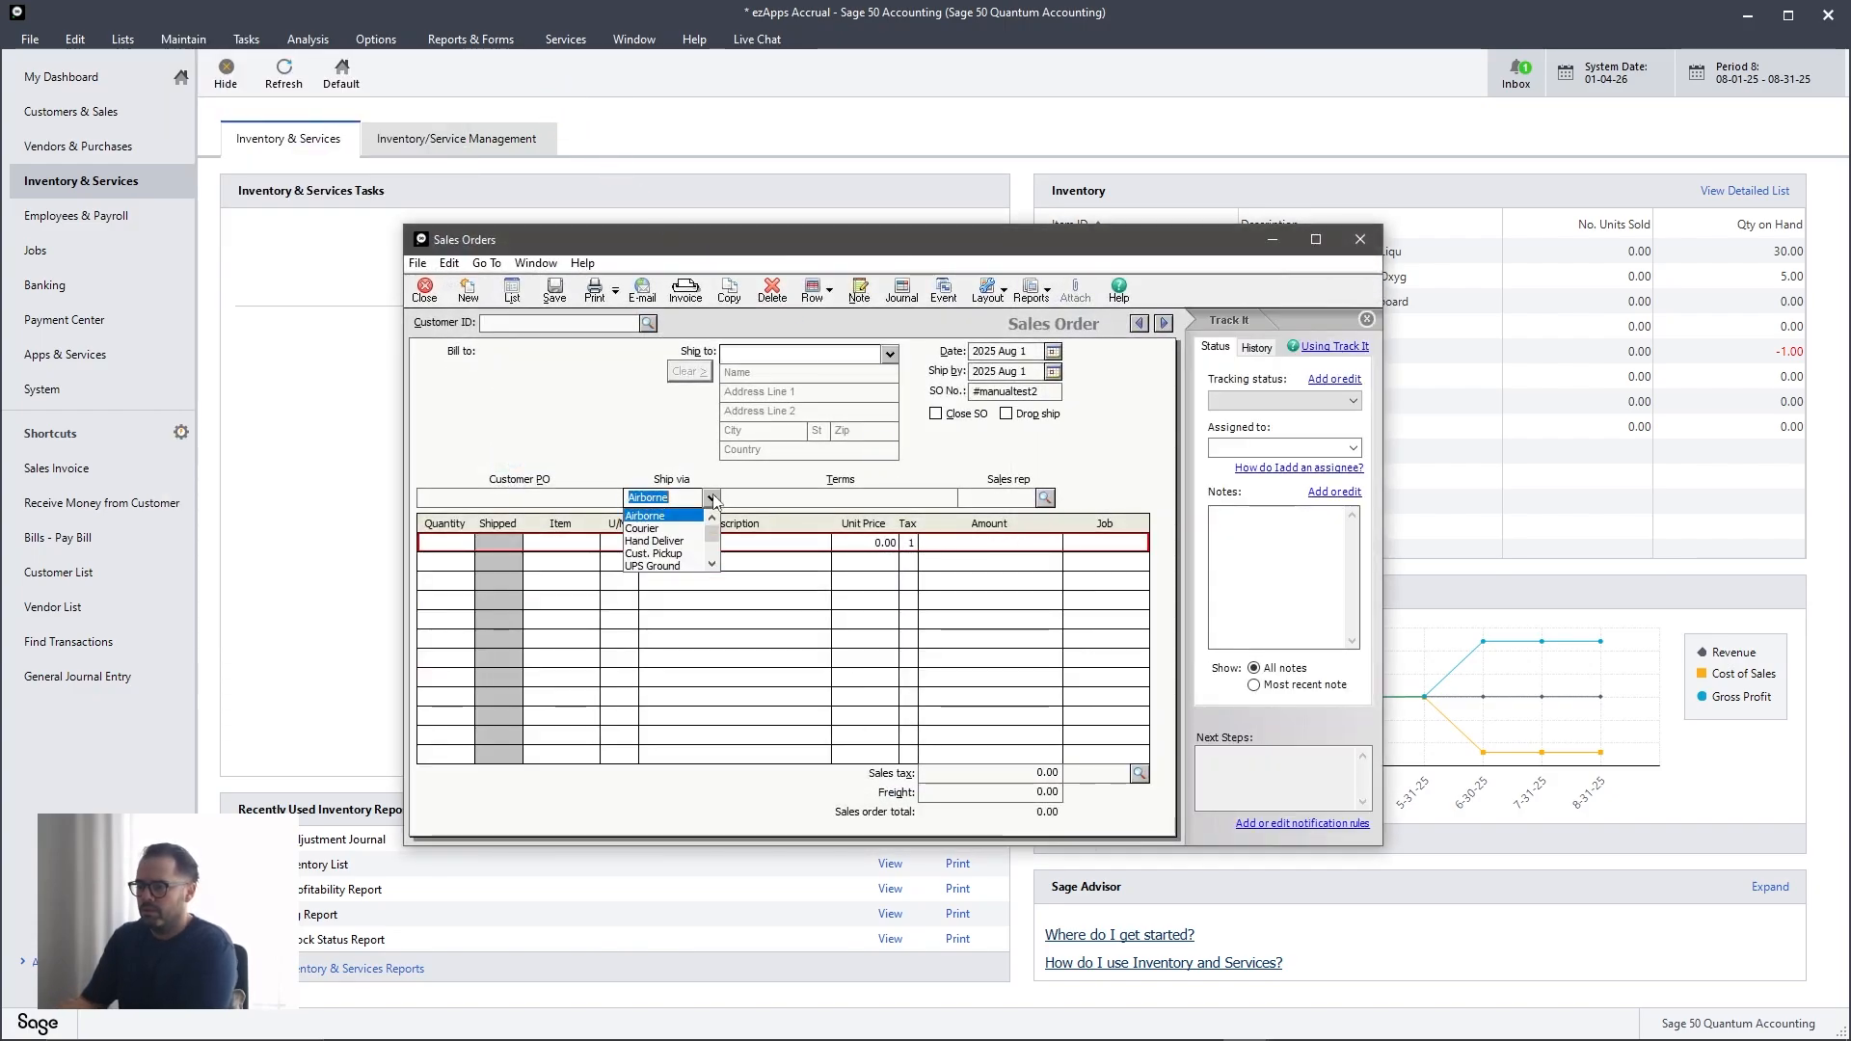
left_click(674, 565)
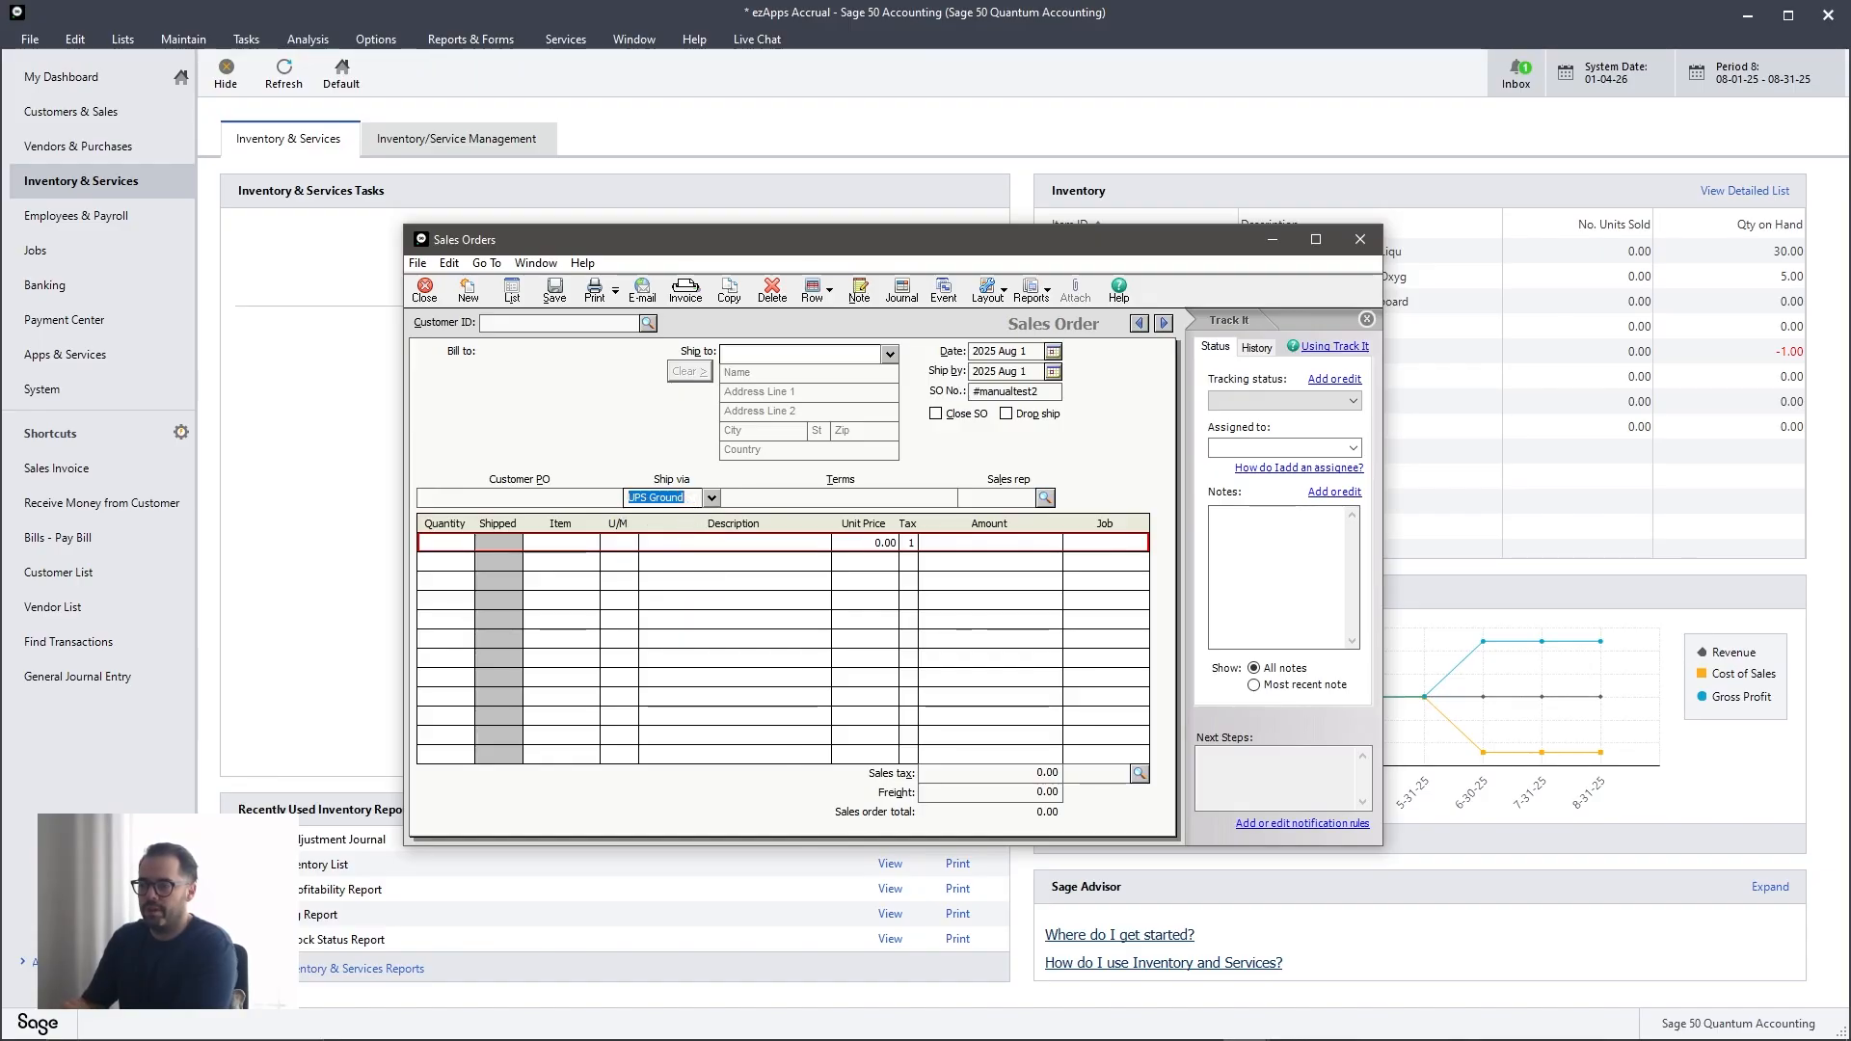
- Switch to Sagify and set the sales order shipping default, Default Ship Via, to UPS Ground
left_click(1294, 1033)
left_click(675, 547)
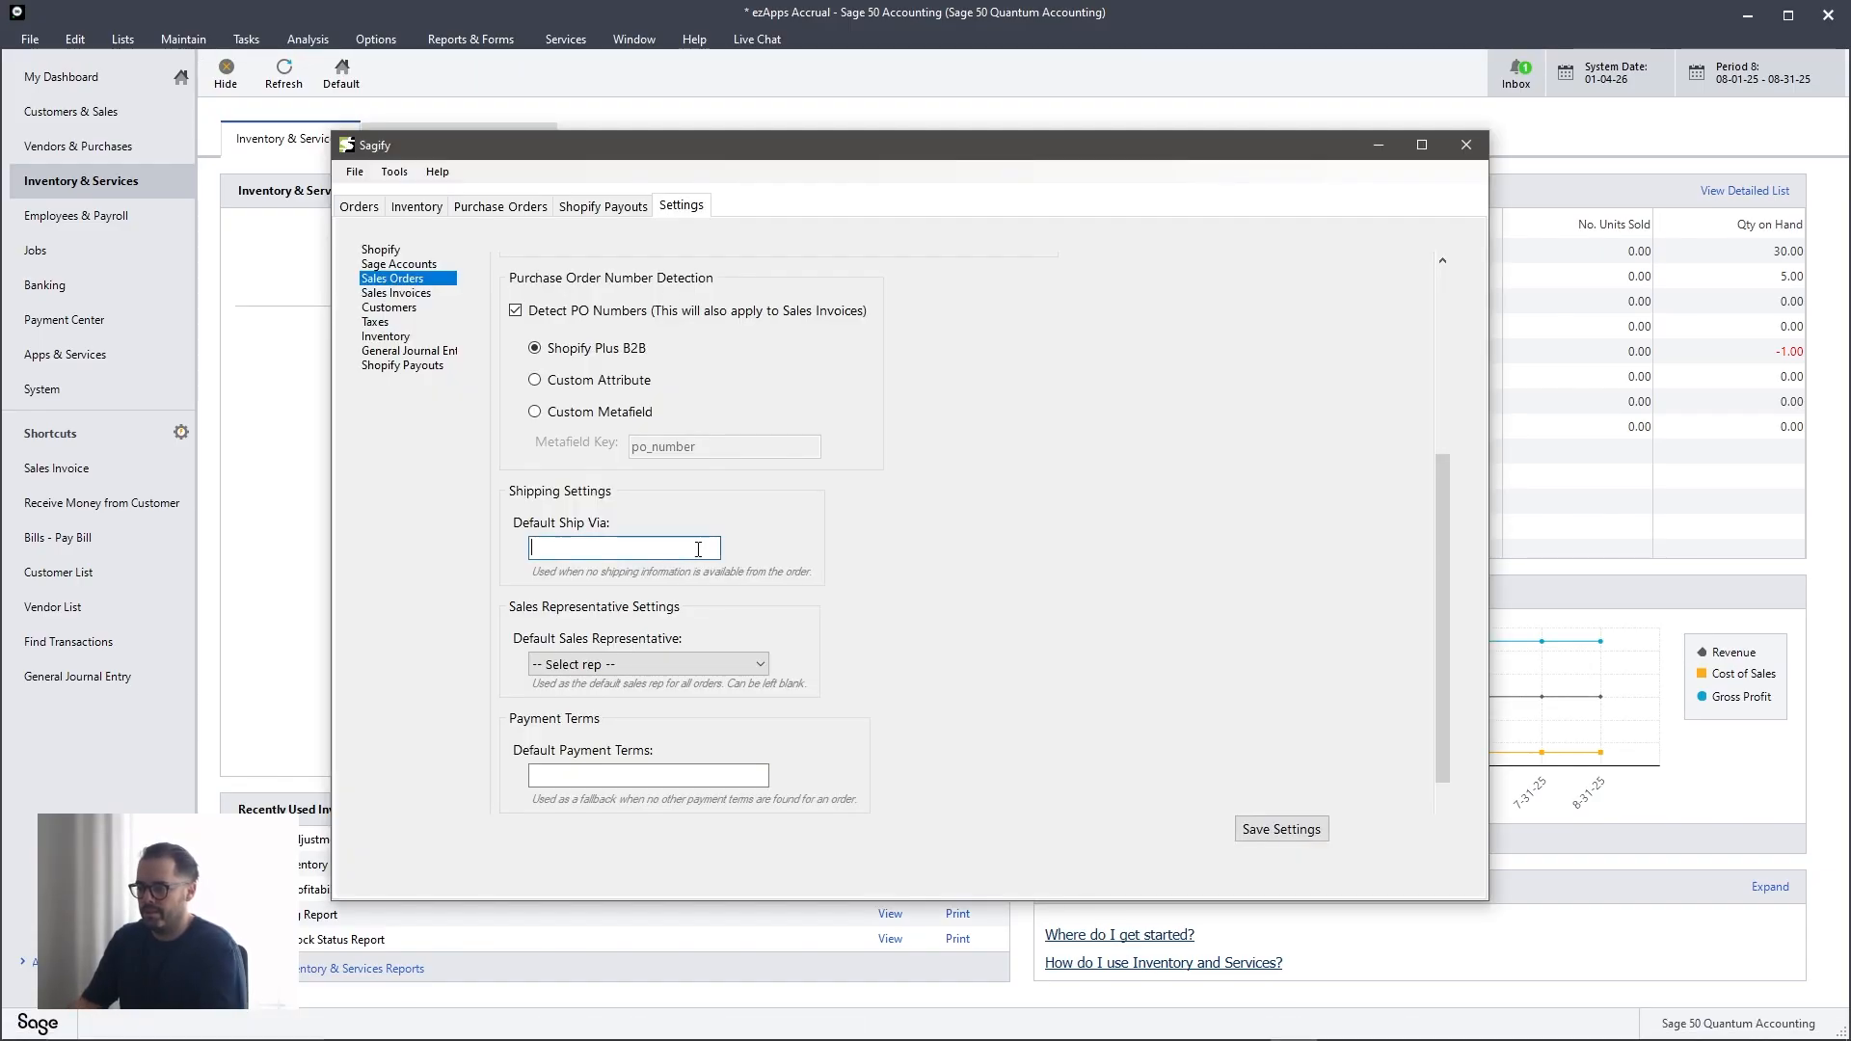
type("UPS Ground")
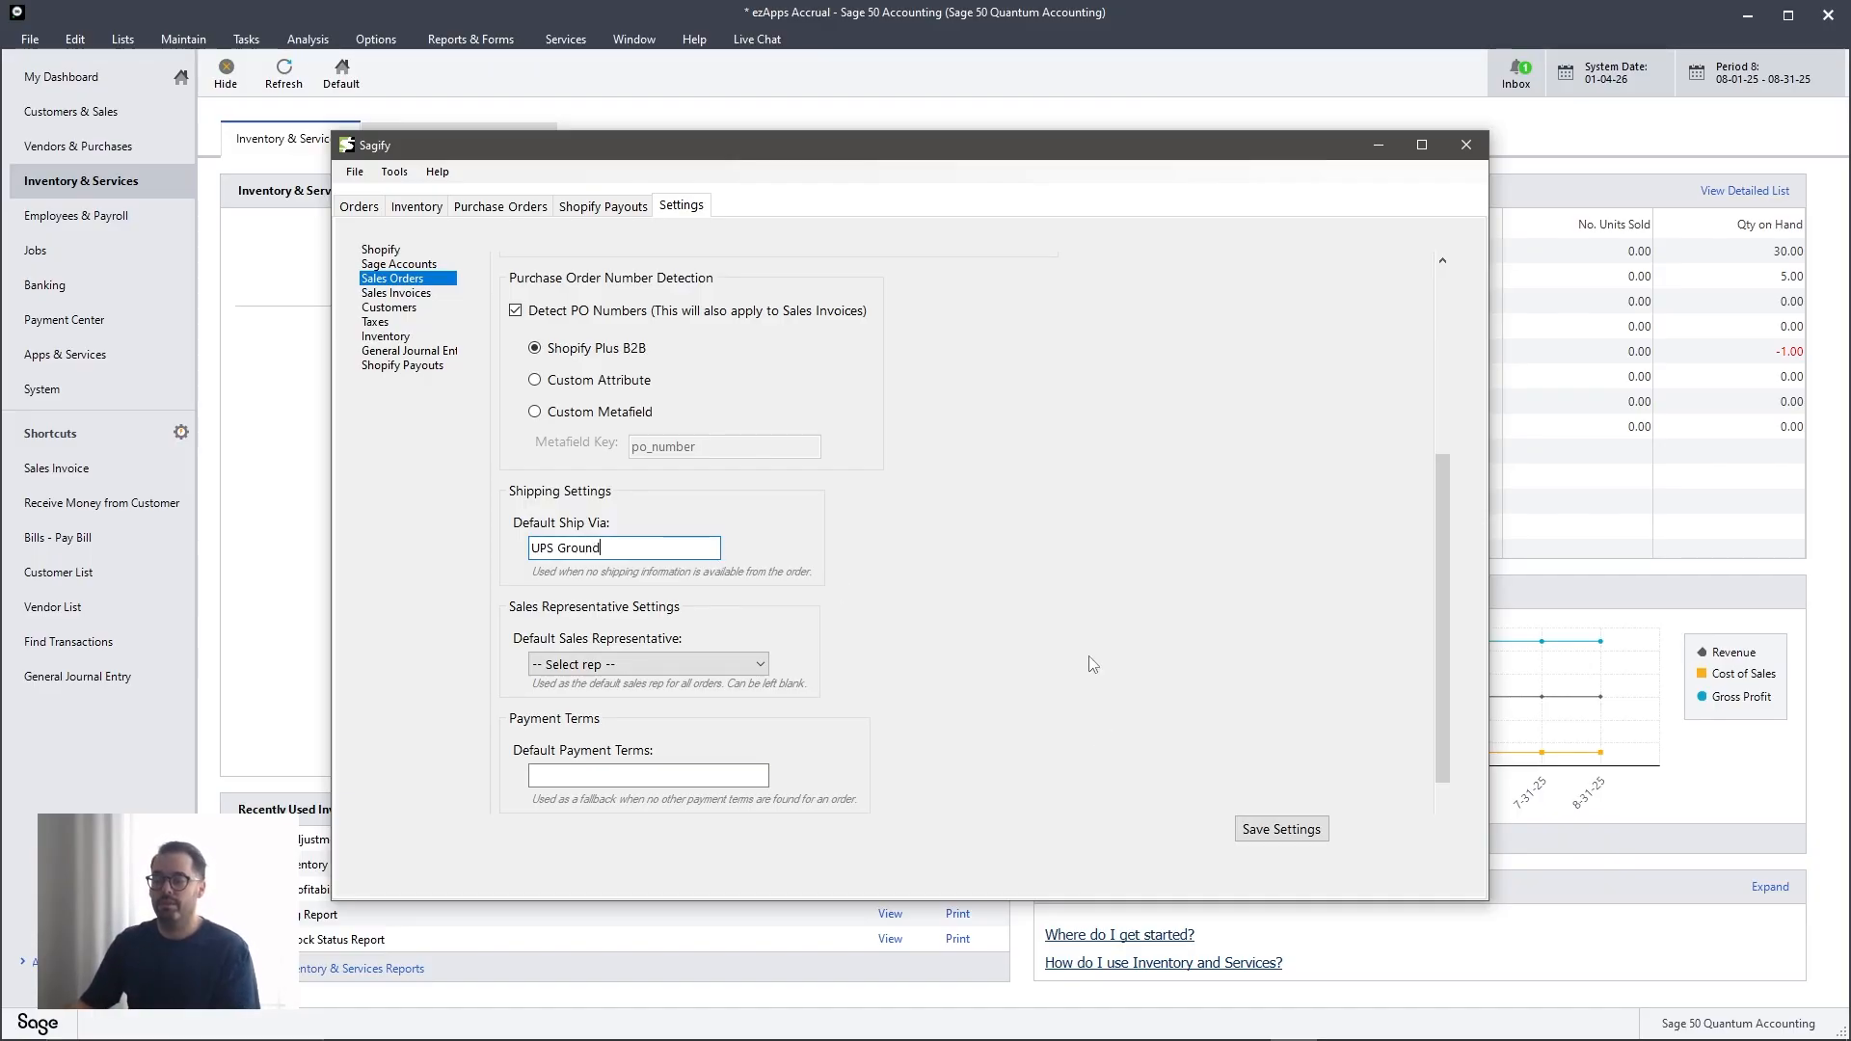
key("ctrl+a")
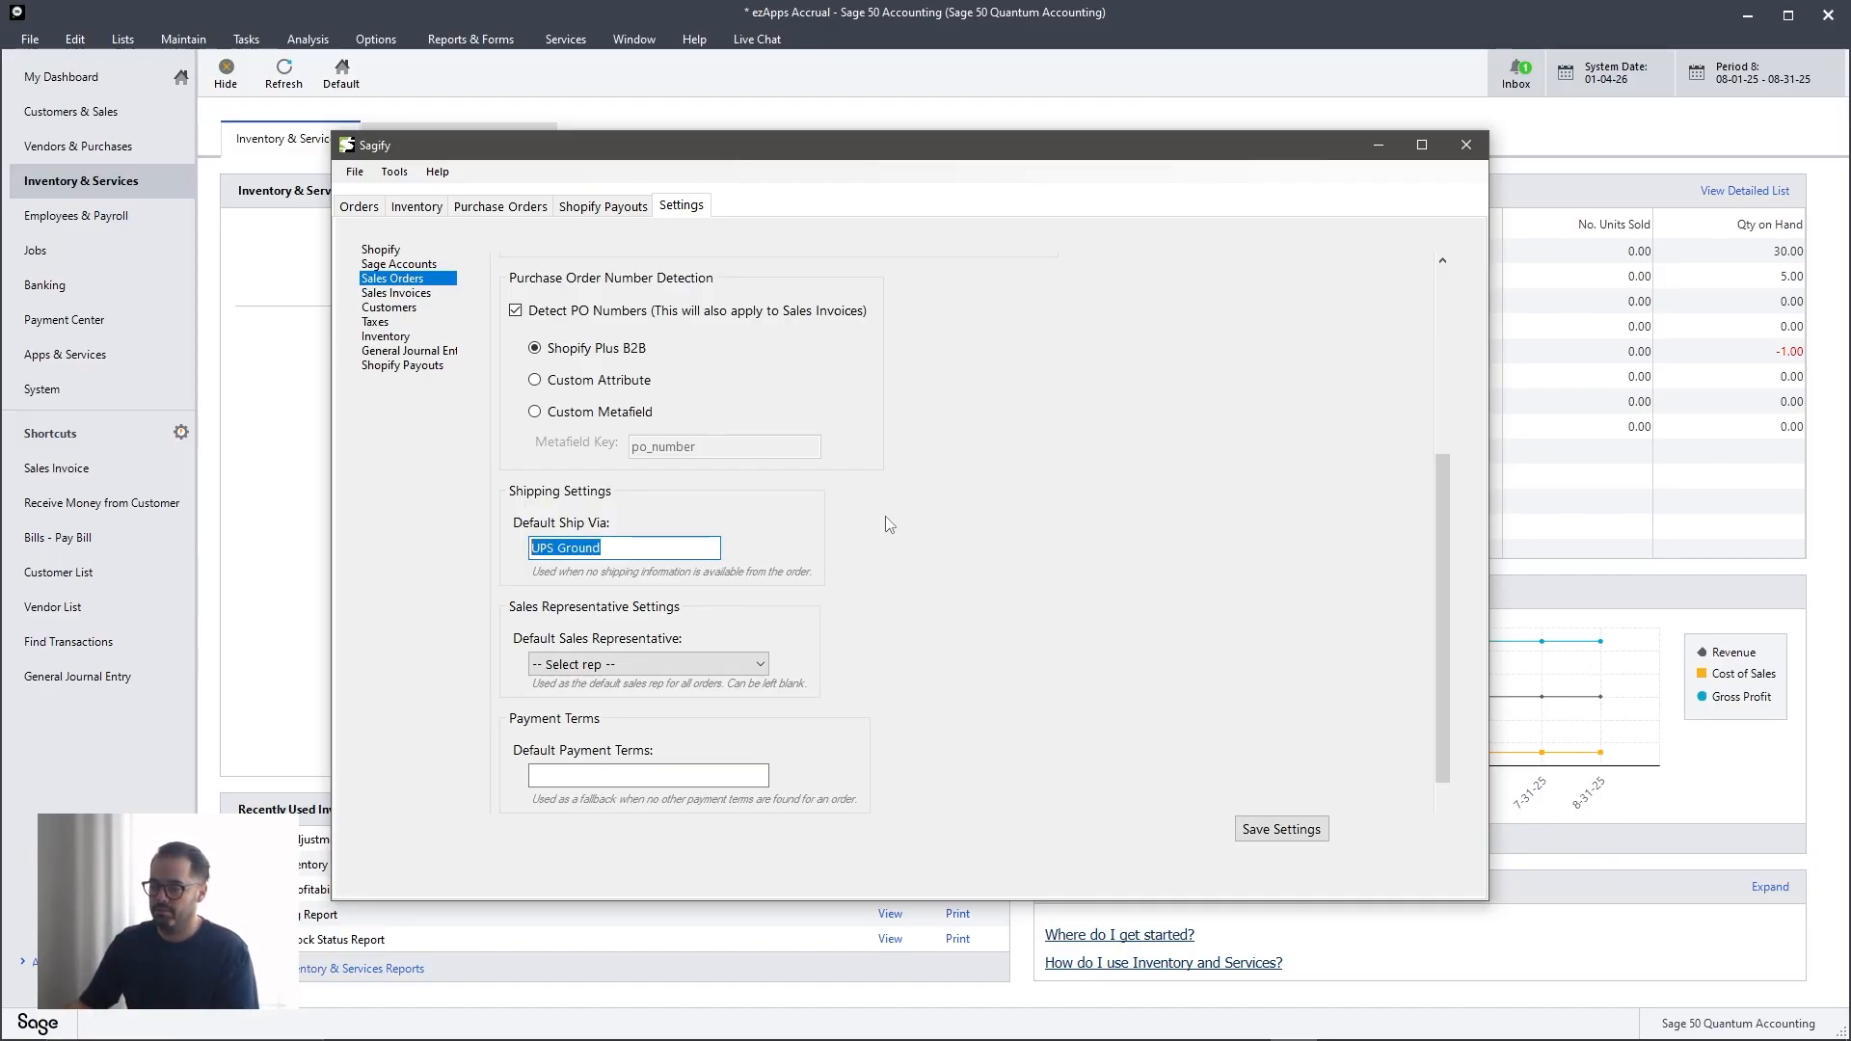
- Examine the choices available for the default sales representative without selecting one
left_click(670, 665)
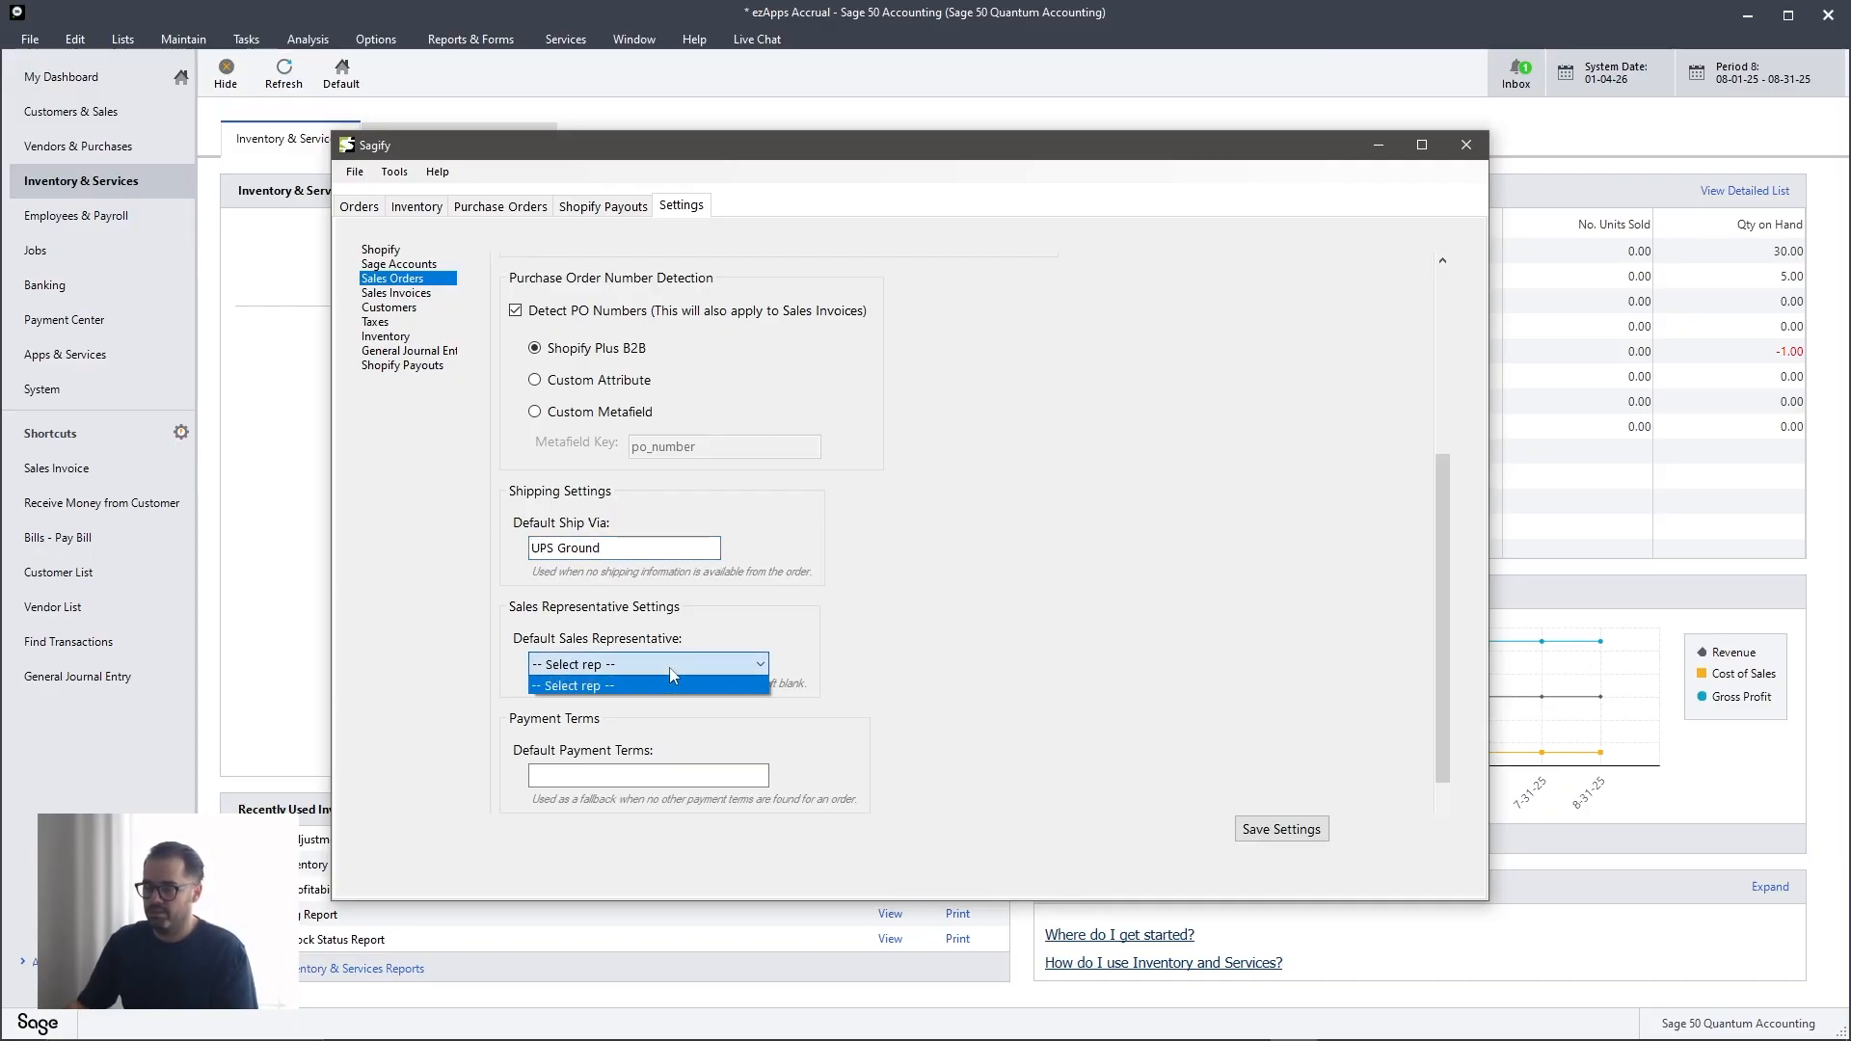
left_click(679, 665)
left_click(677, 666)
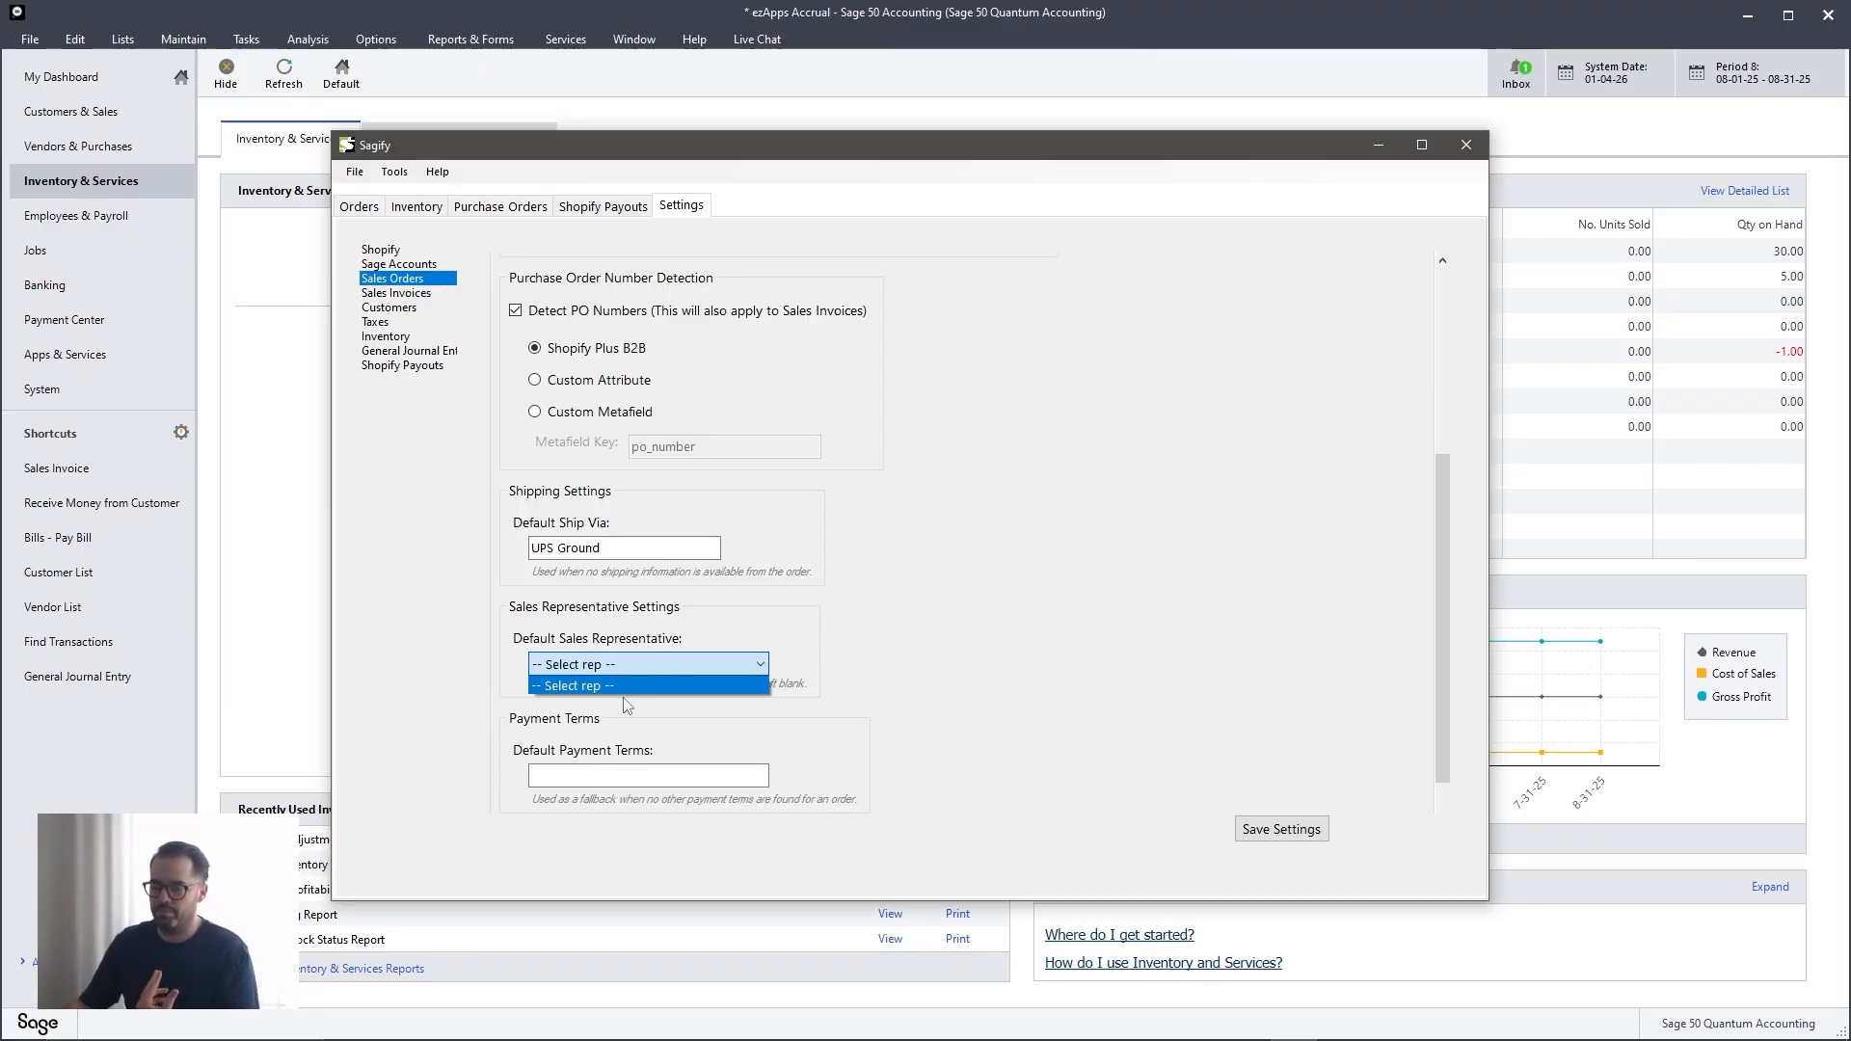
left_click(811, 648)
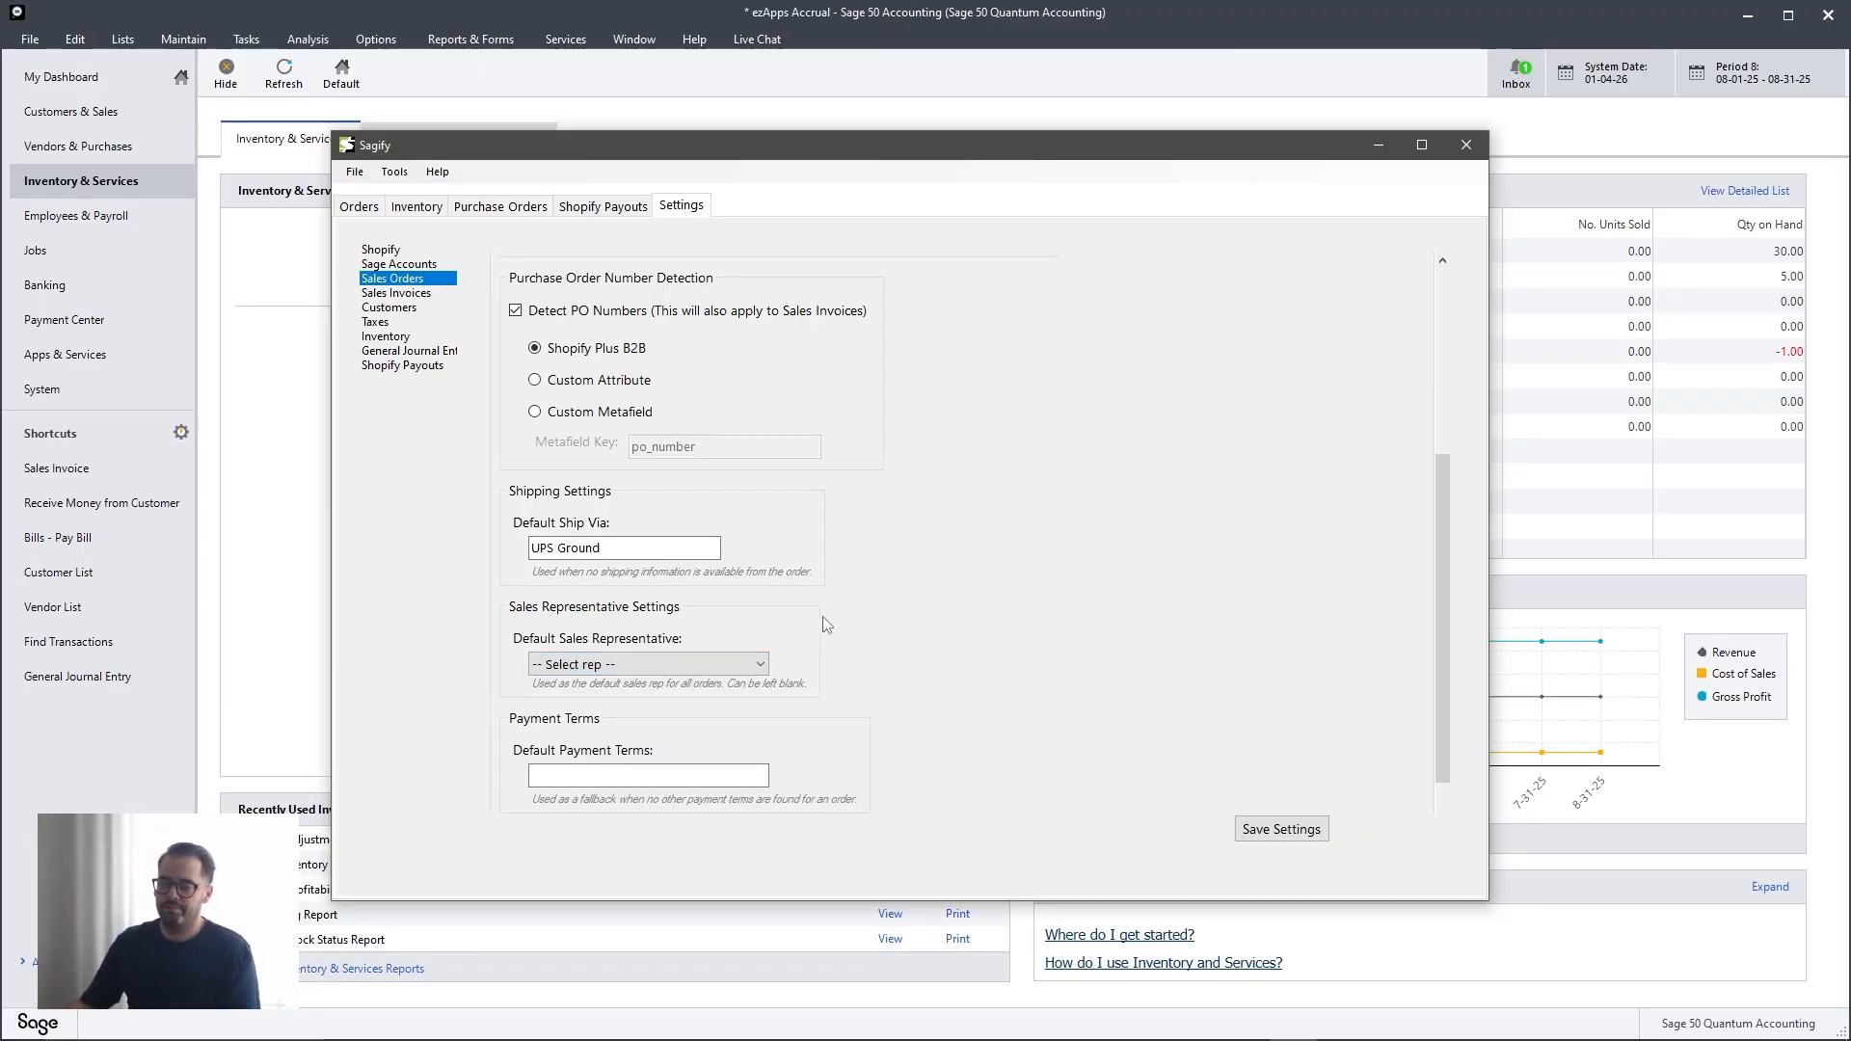
- Switch to Sage 50 and enter "net 30" as the terms of the open sales order
scroll(829, 627, "down", 2)
left_click(603, 656)
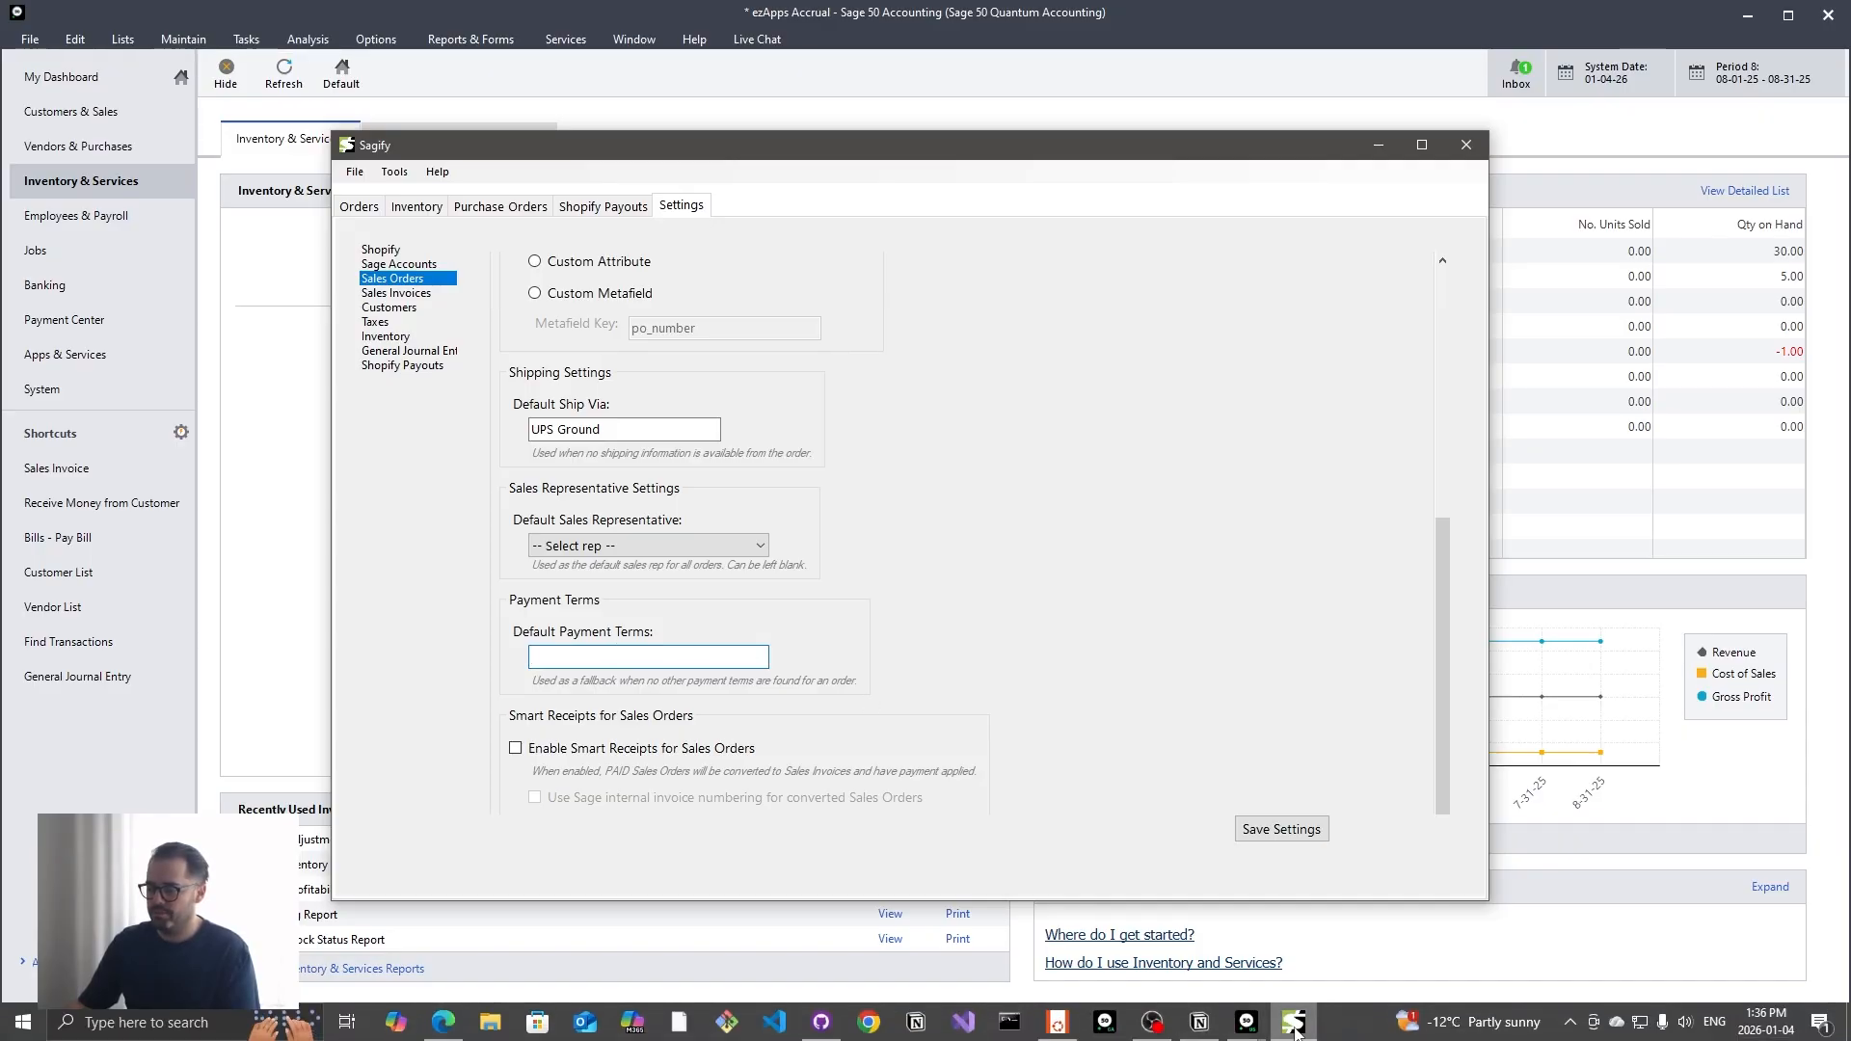
left_click(1247, 1022)
left_click(1317, 978)
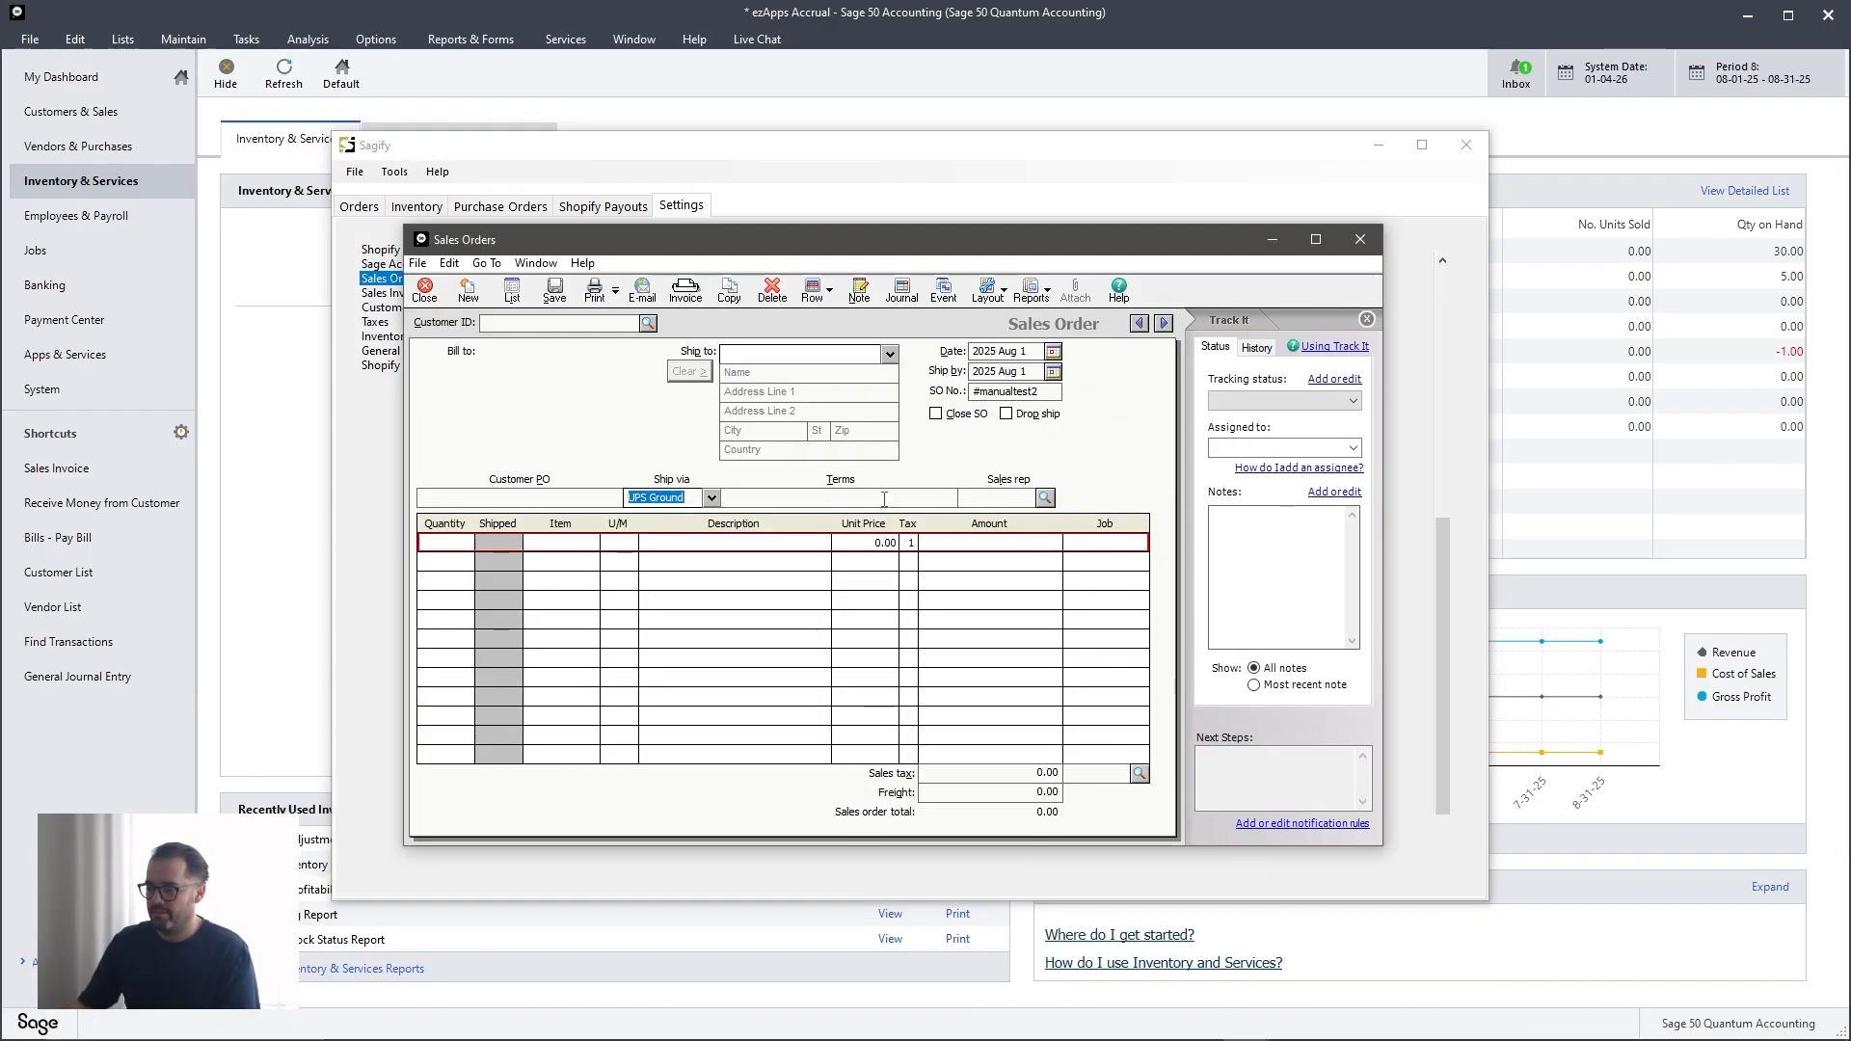
left_click(818, 502)
type("ne 30")
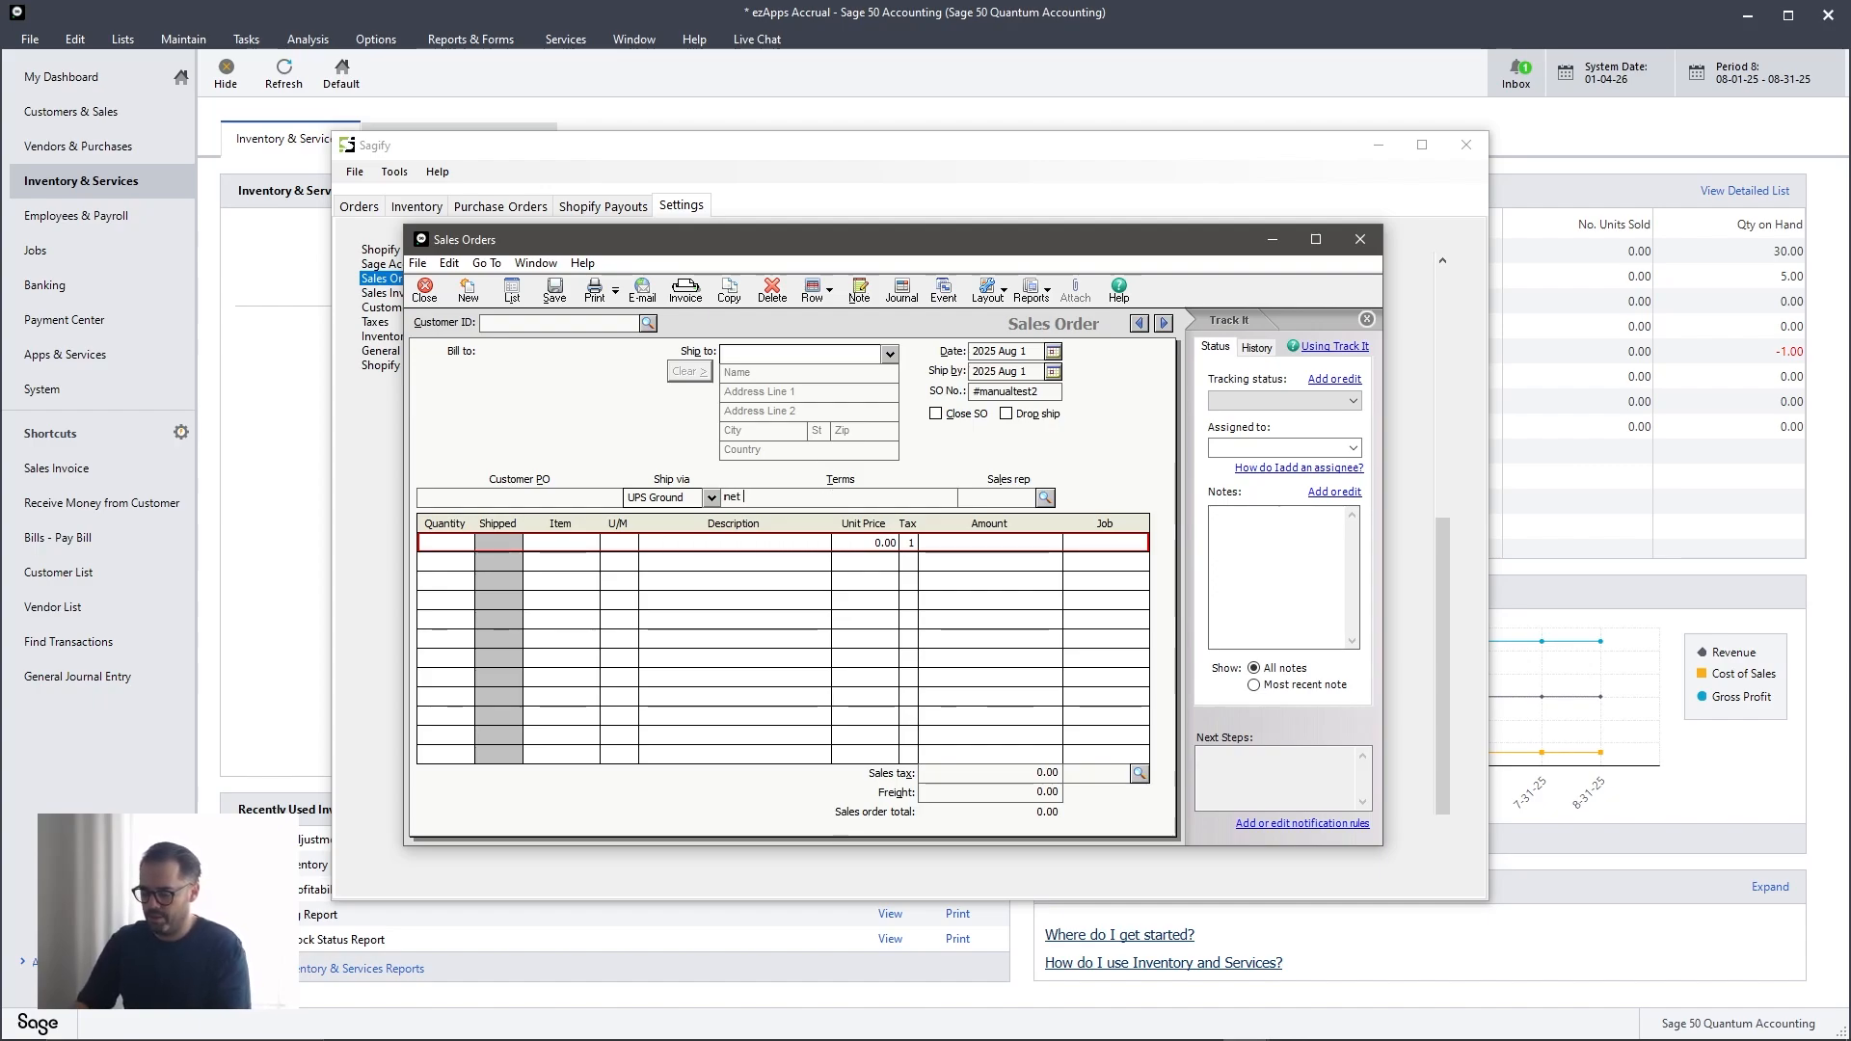
- Switch to Sagify and set the default payment terms for sales orders to "net 30"
key("alt+Tab")
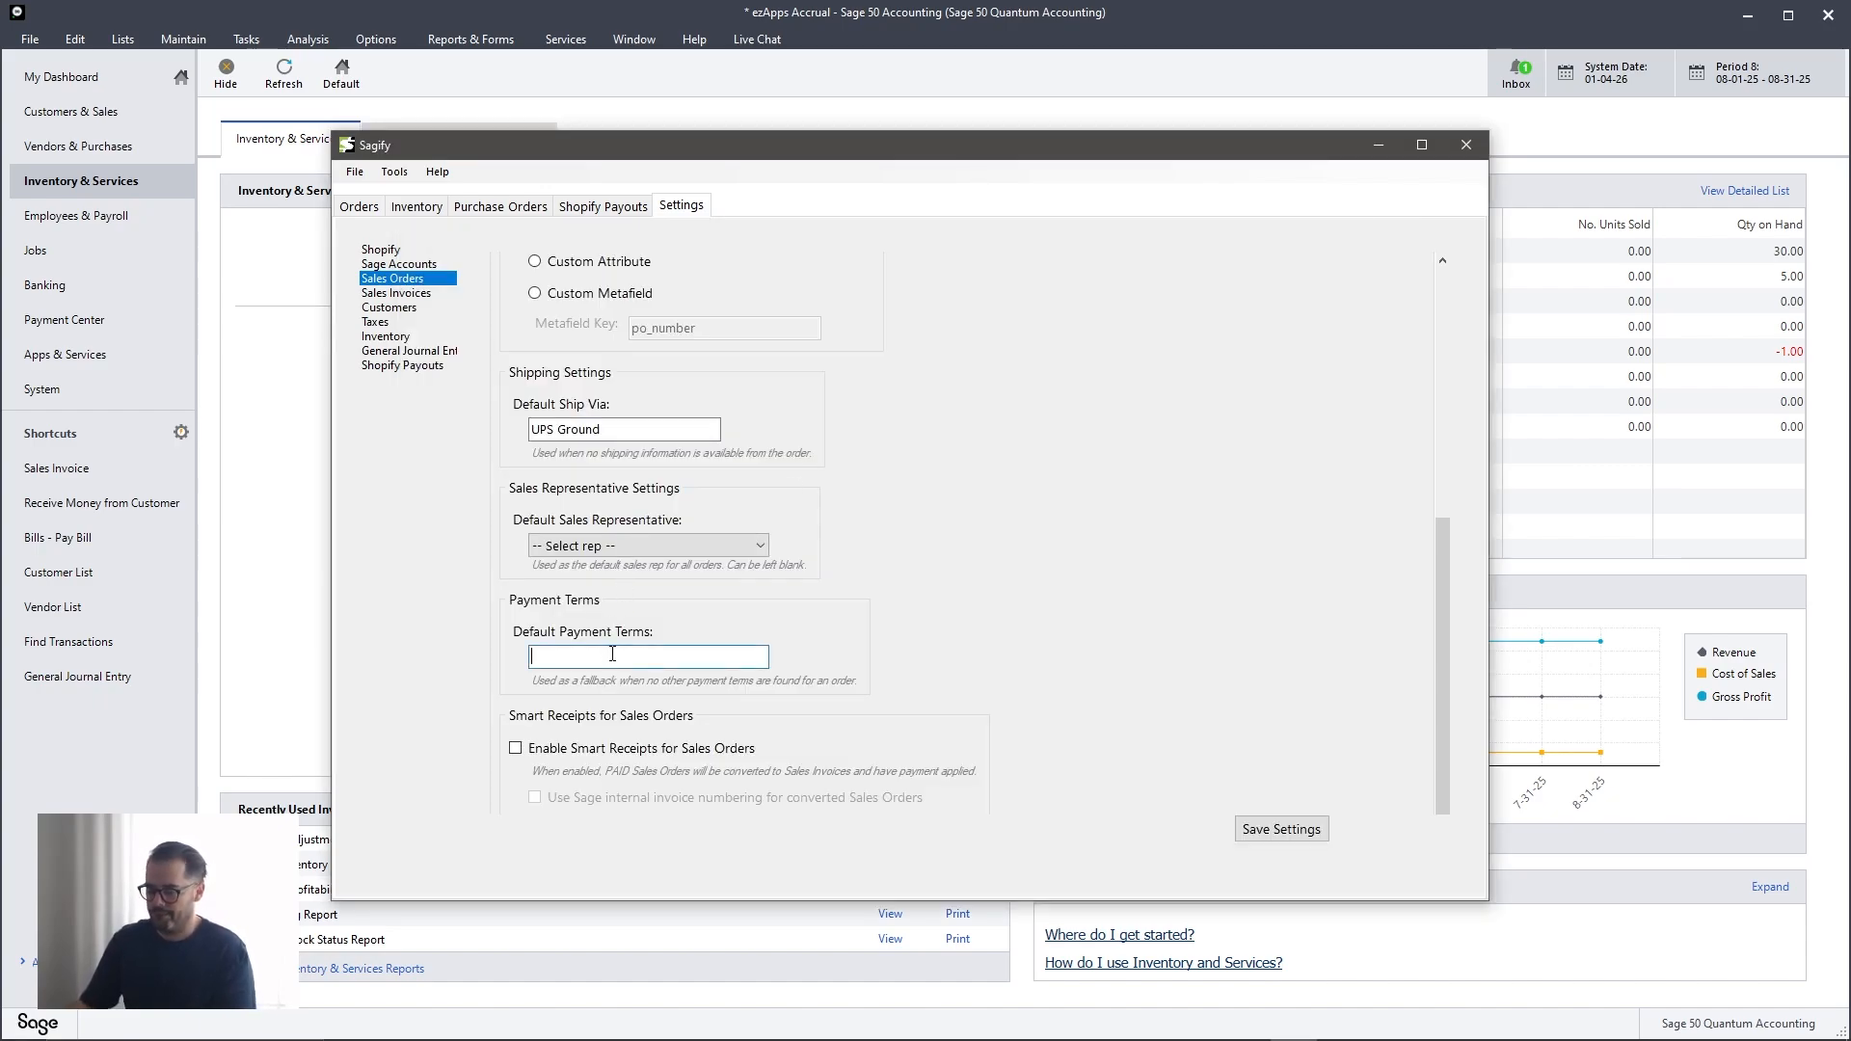
type("net")
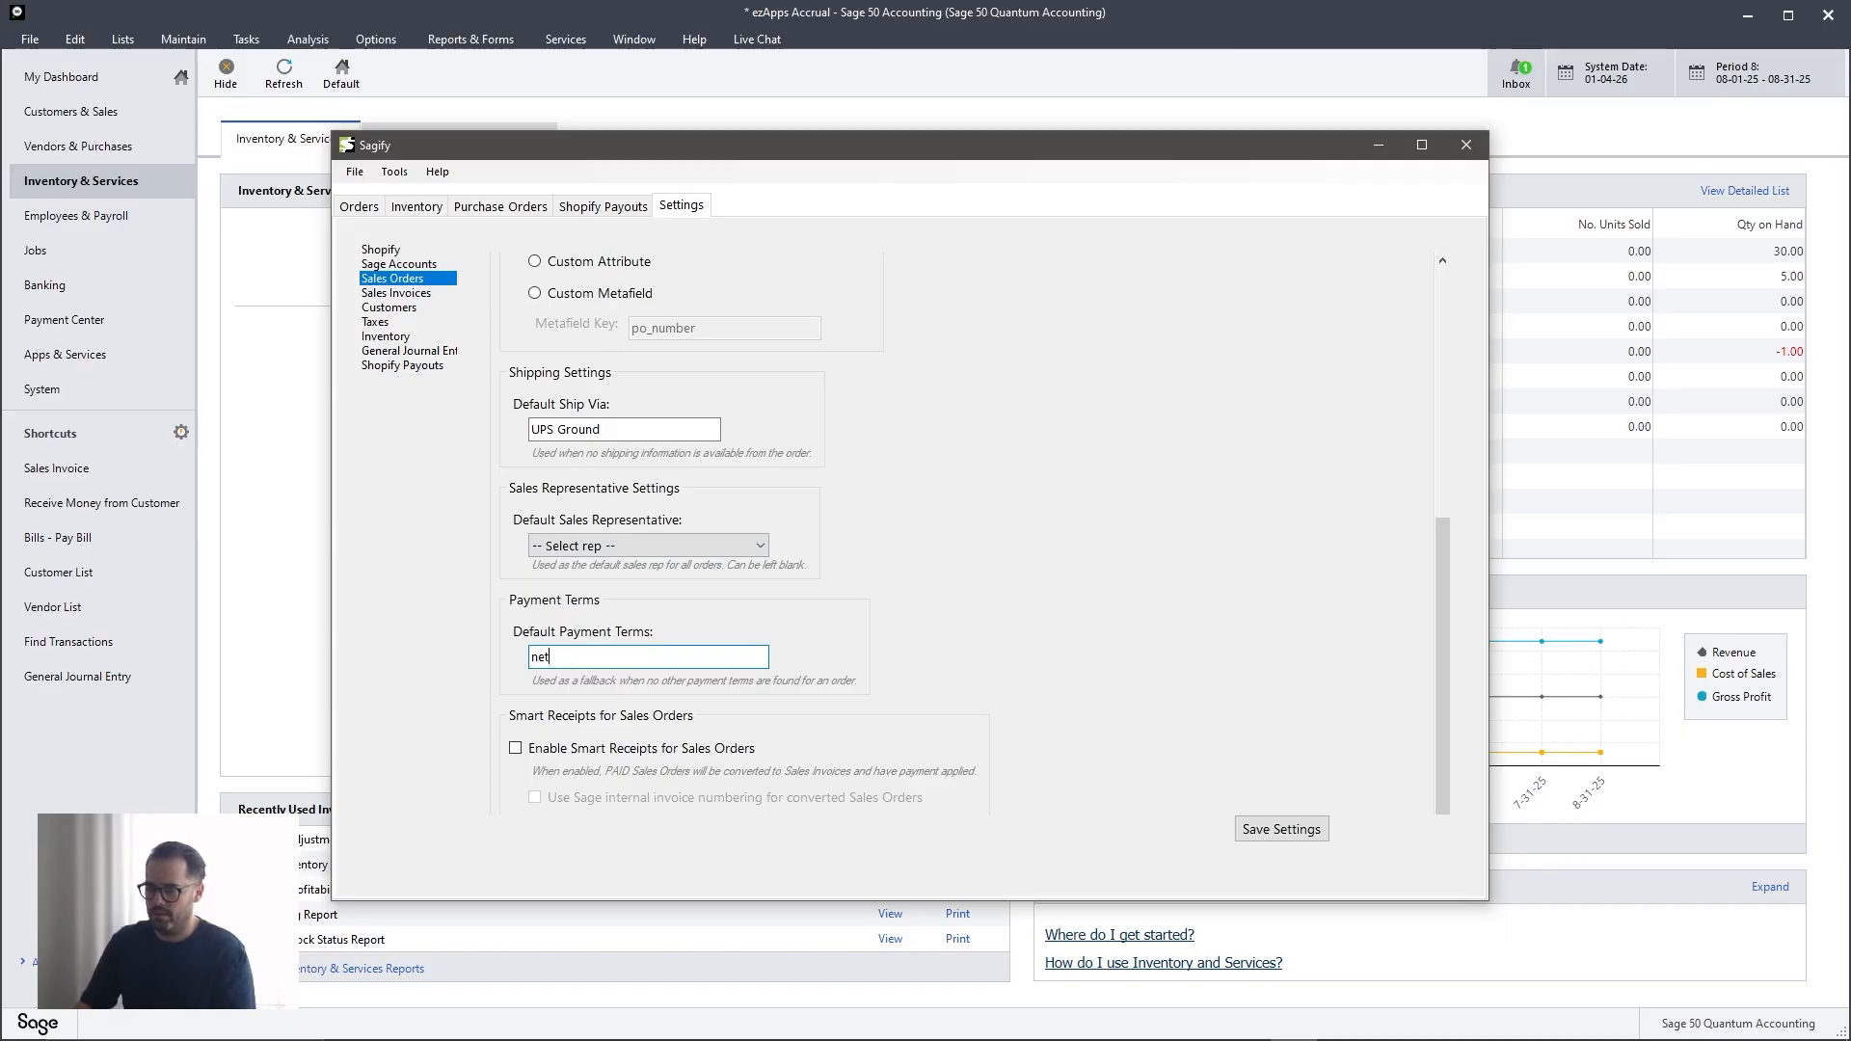
type("o 330")
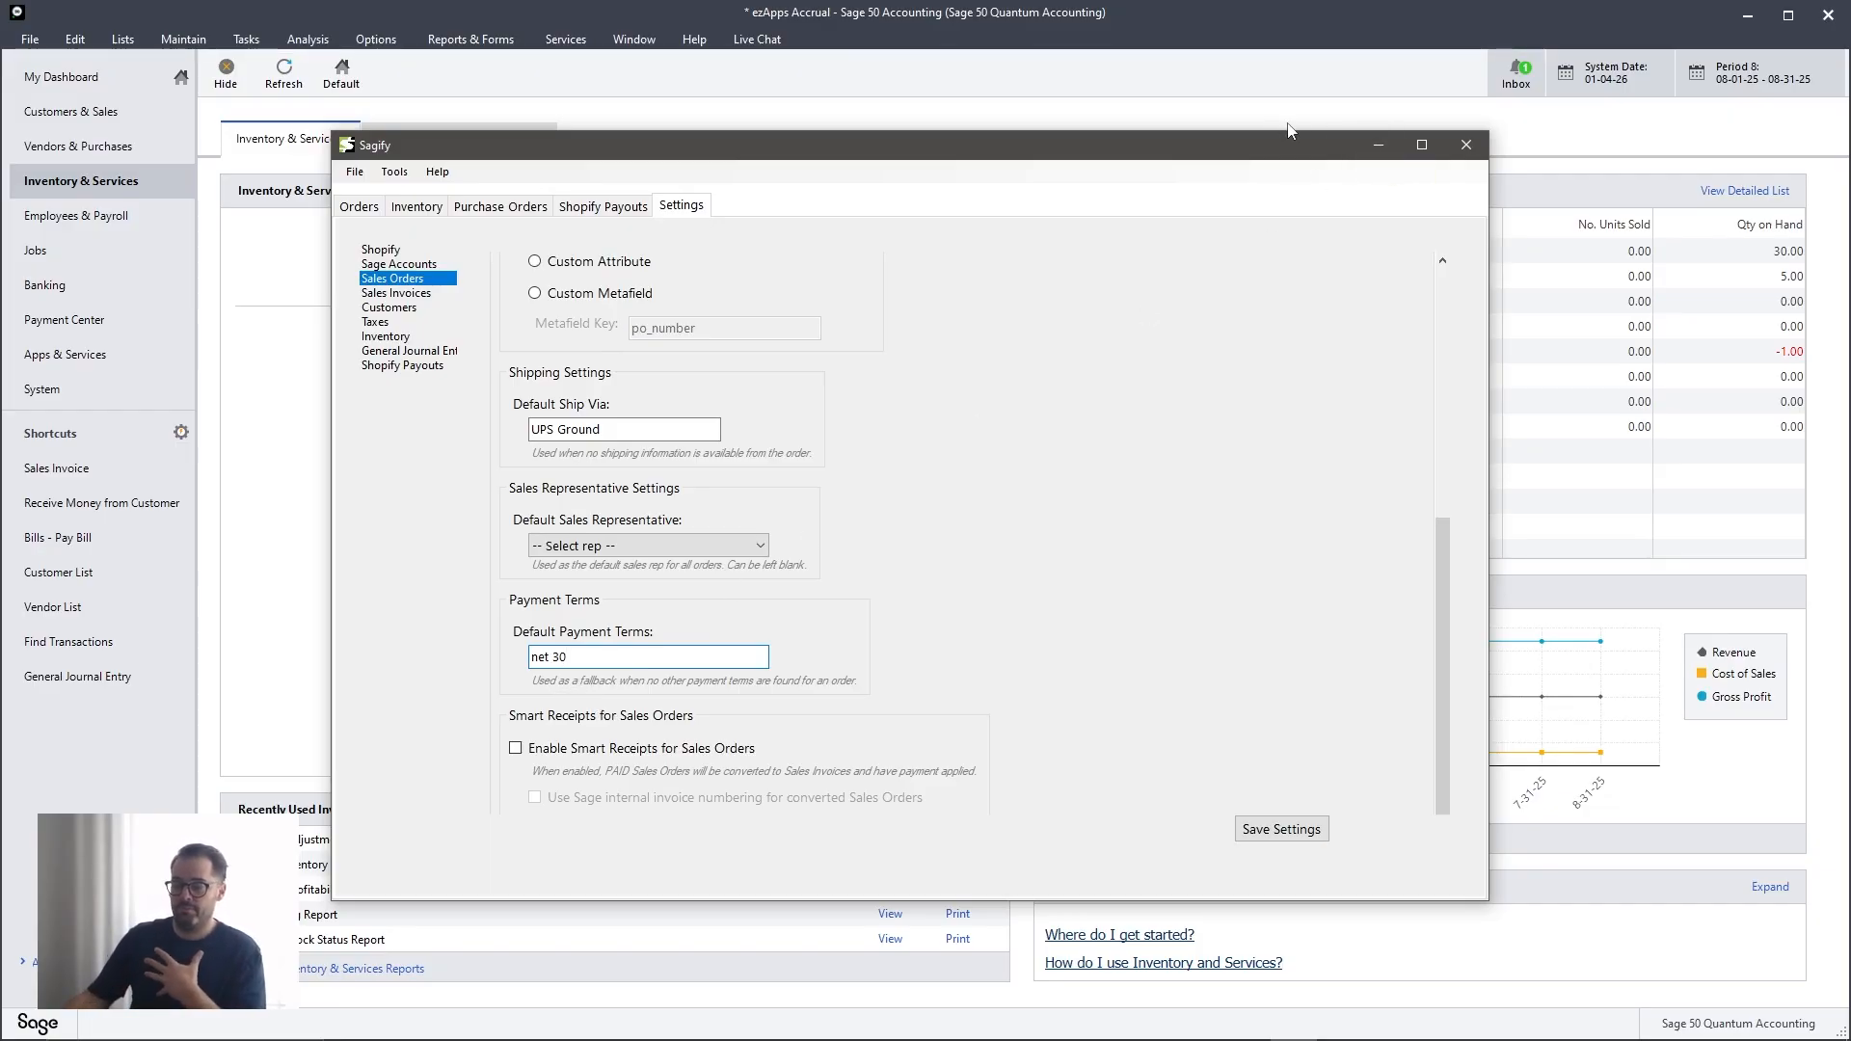
- Clear the default payment terms so that no fallback terms are set
triple_click(601, 657)
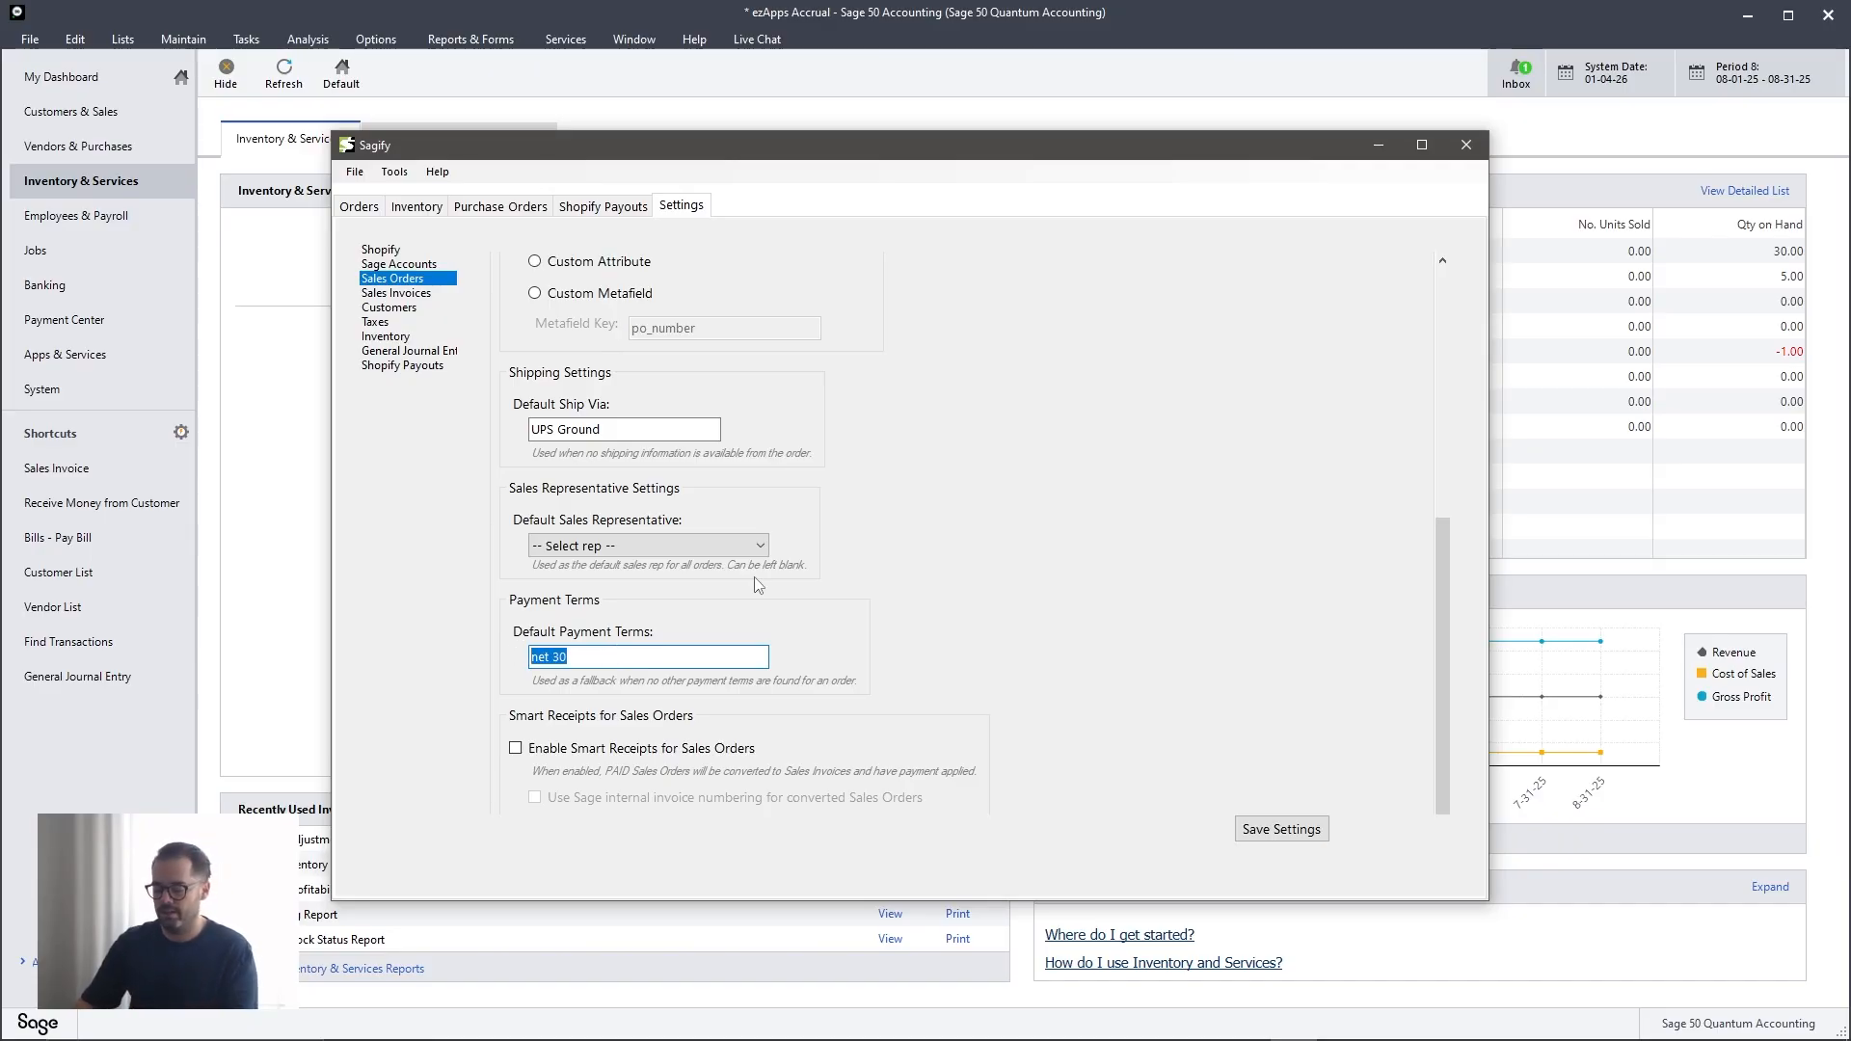
type("net")
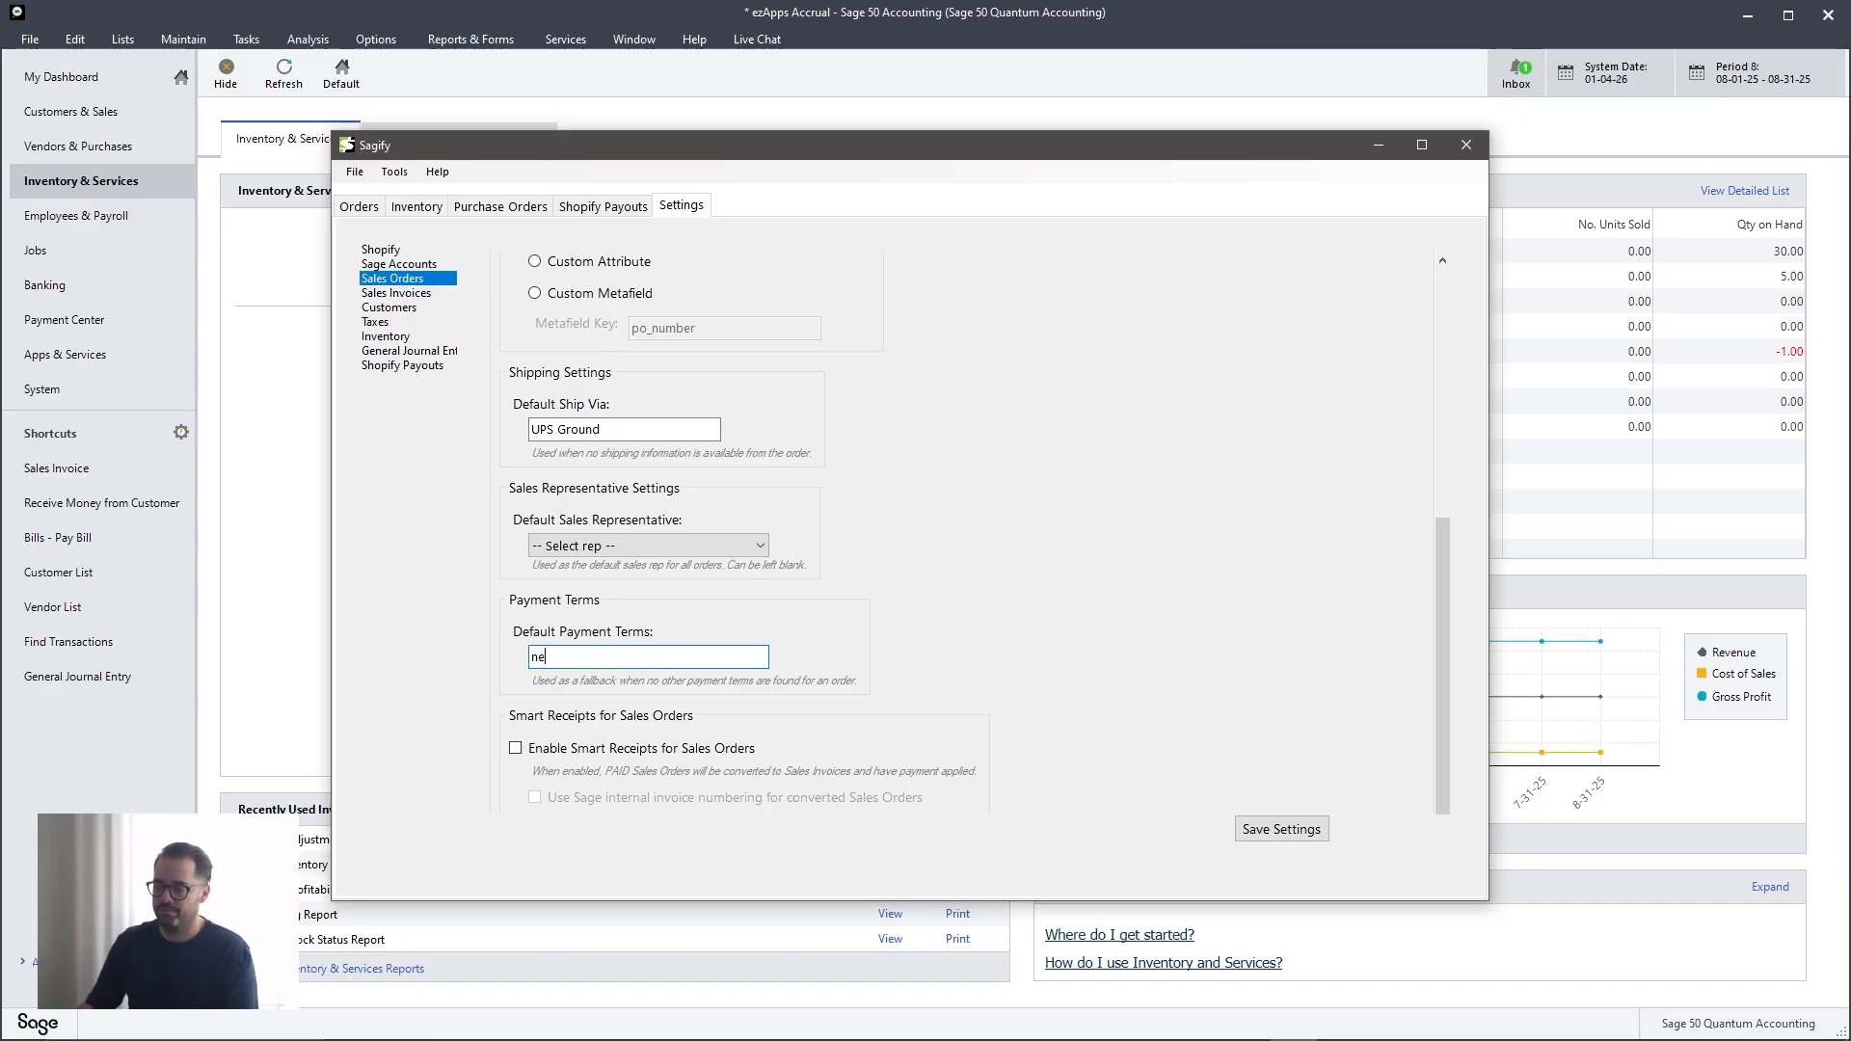
key("BackSpace")
key("BackSpace")
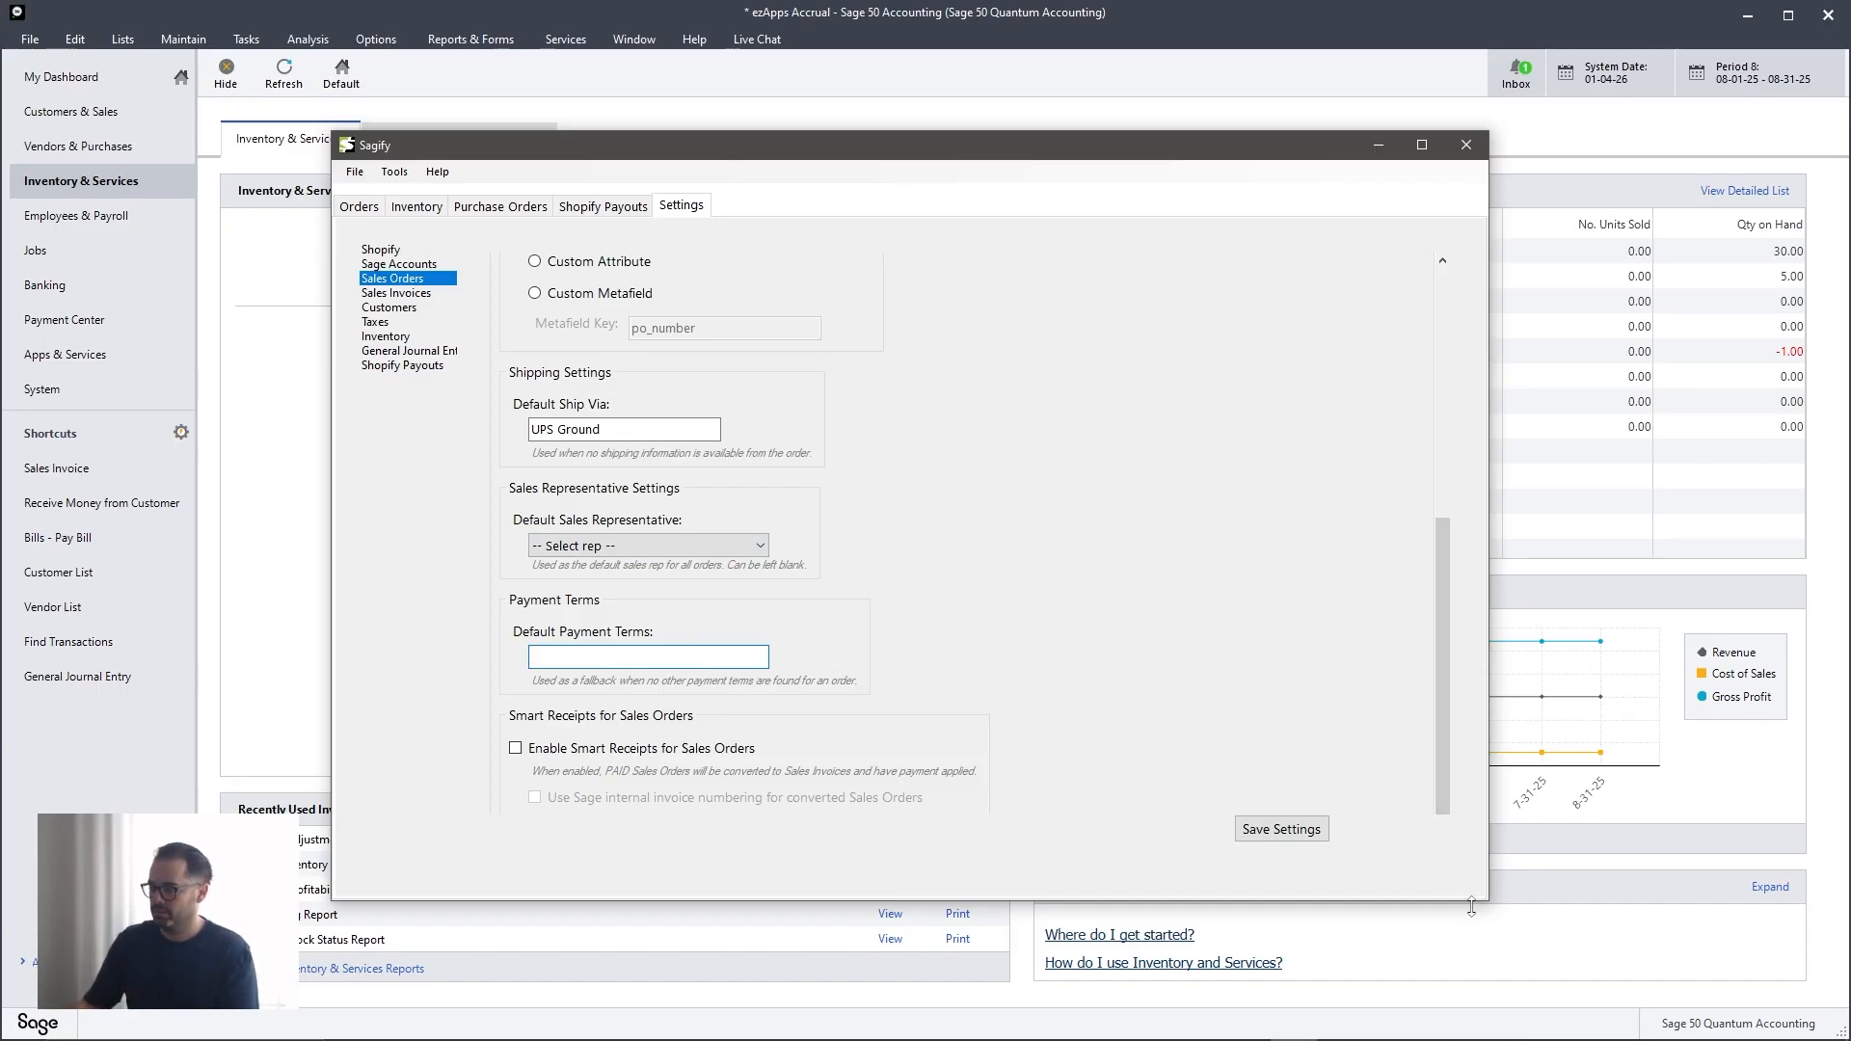
- Enlarge the Sagify window, try the Enable Smart Receipts for Sales Orders option and turn it off again
left_click_drag(1472, 907, 1471, 966)
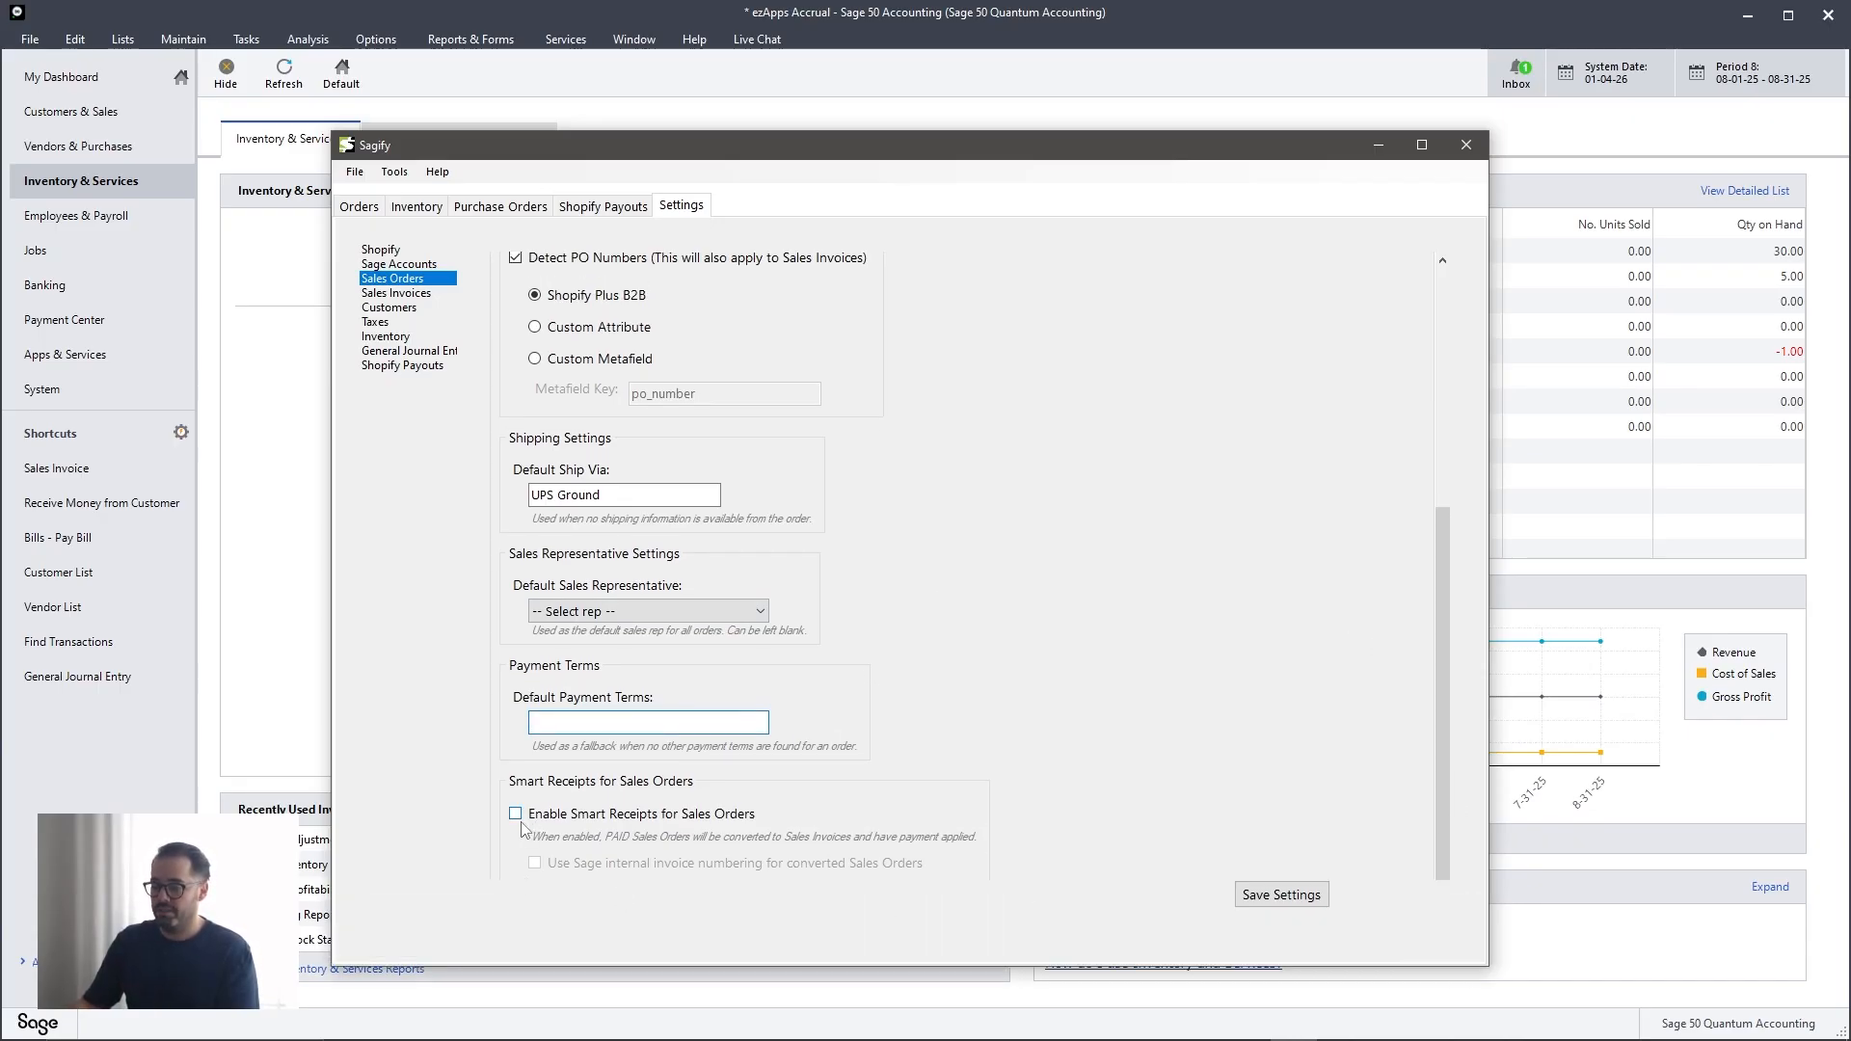
left_click(517, 815)
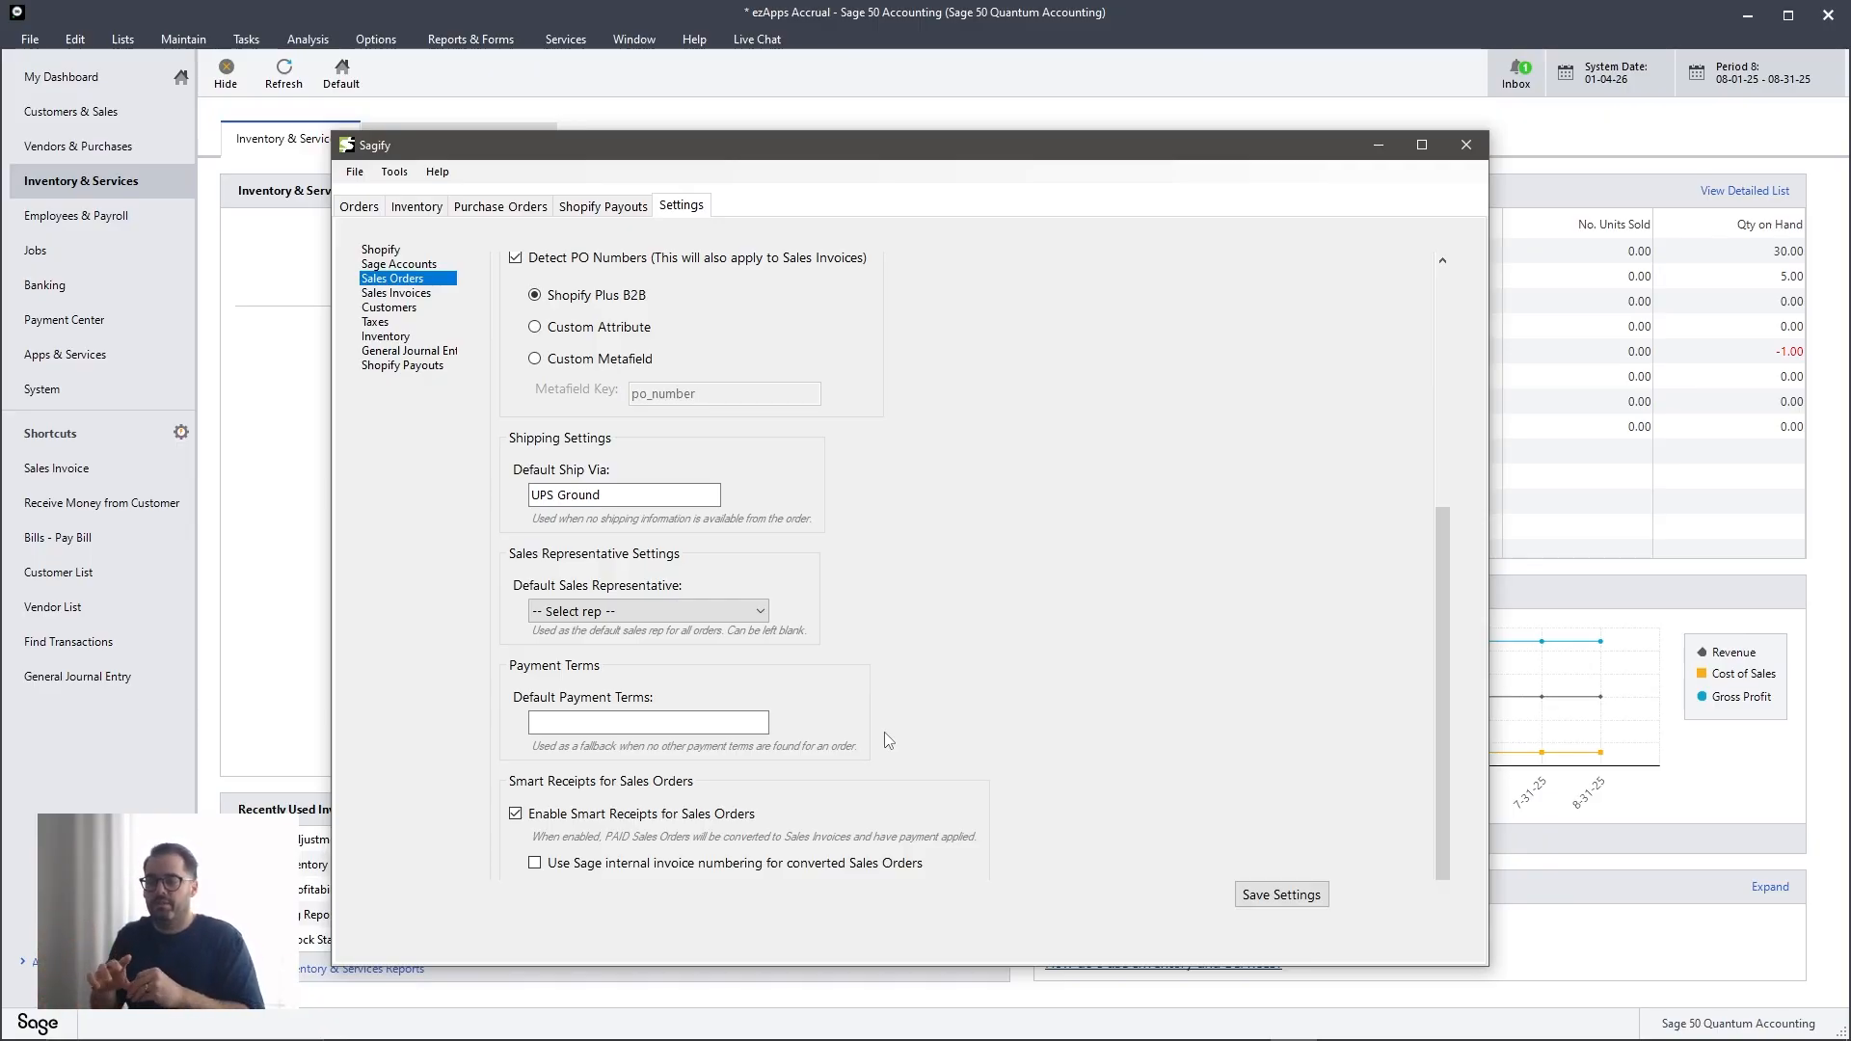
left_click(540, 811)
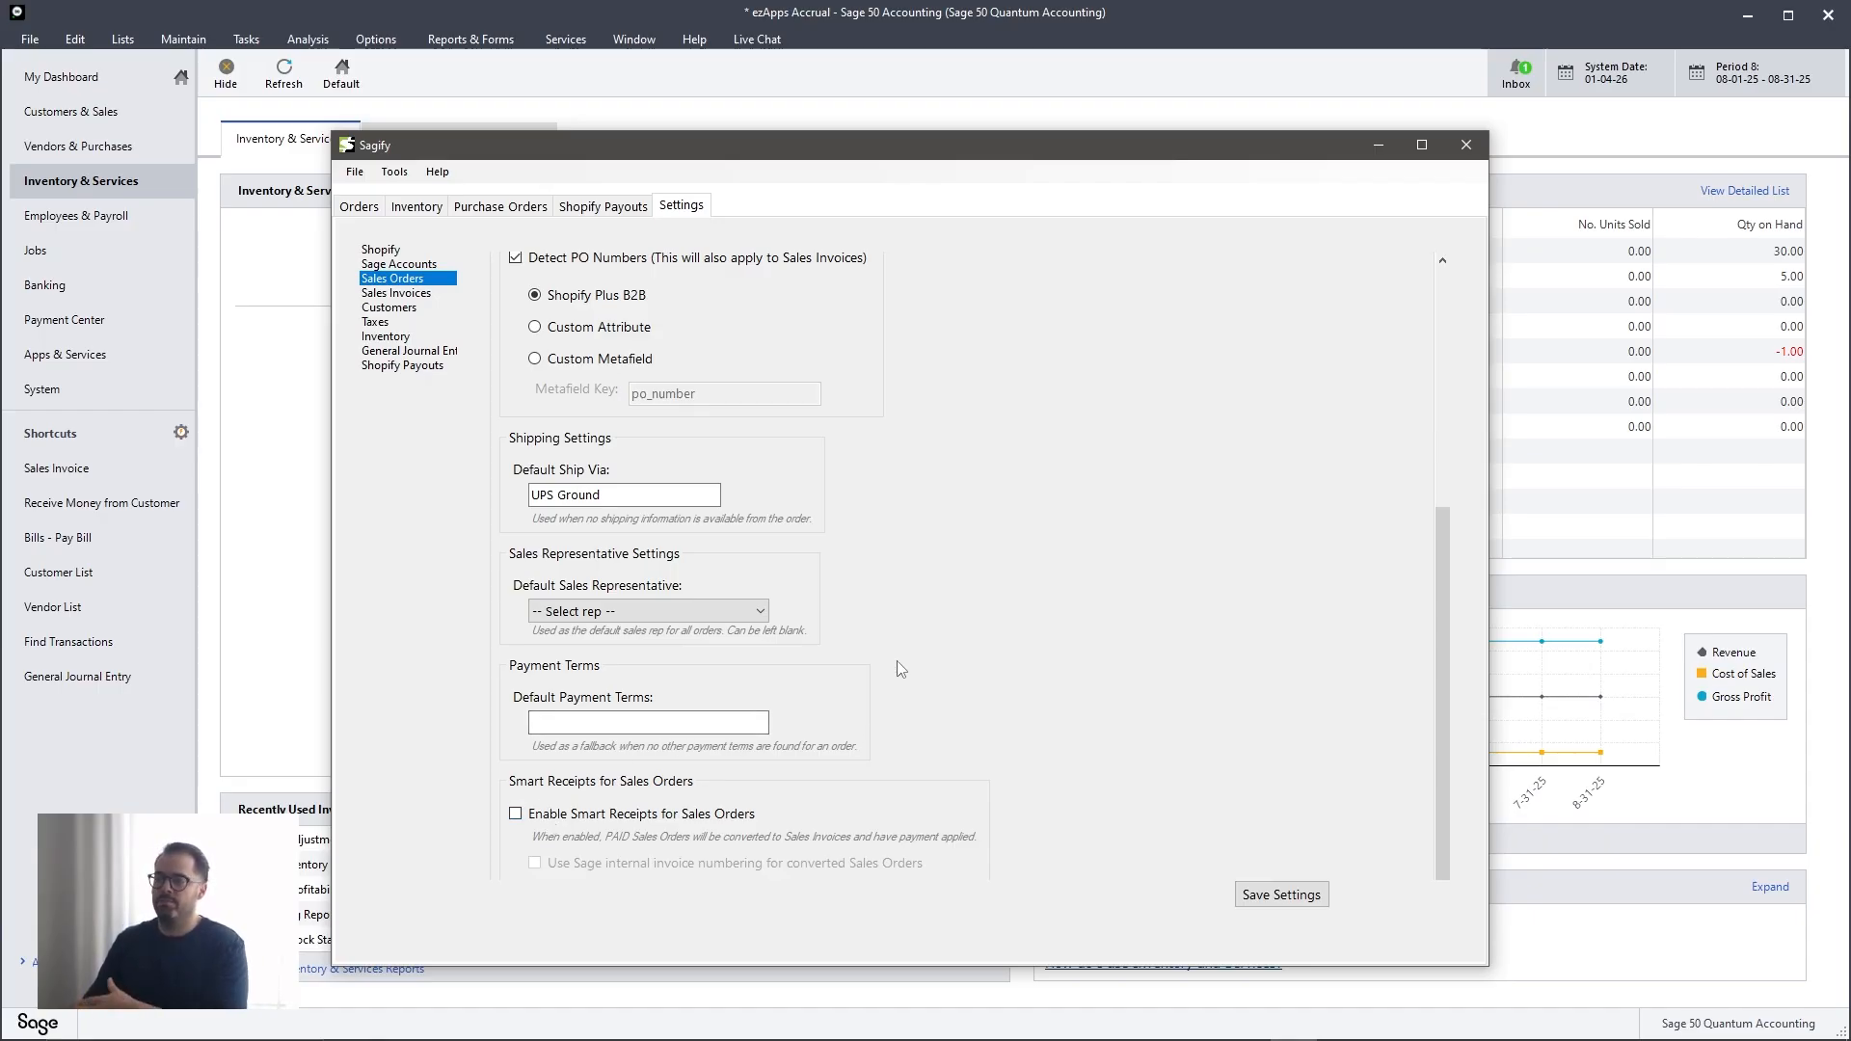
- Save the sales order settings and dismiss the confirmation
scroll(877, 681, "up", 5)
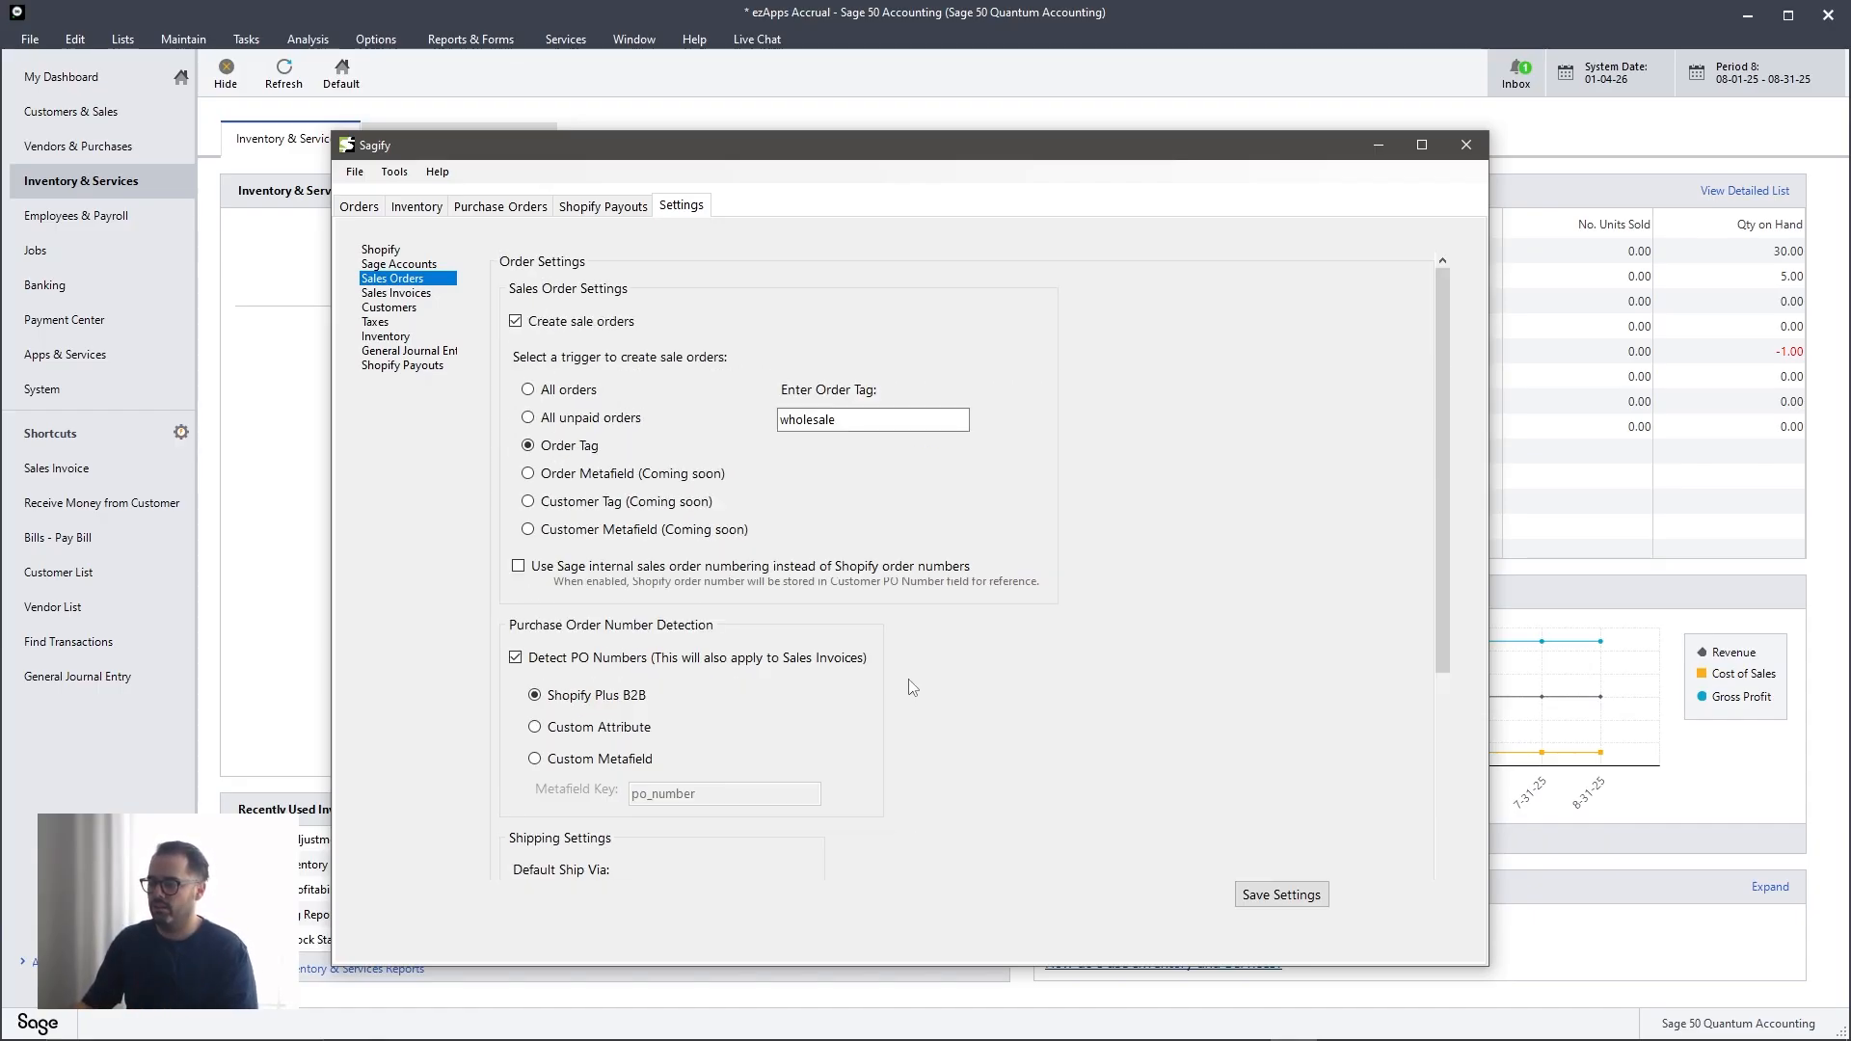
left_click(1281, 895)
left_click(996, 603)
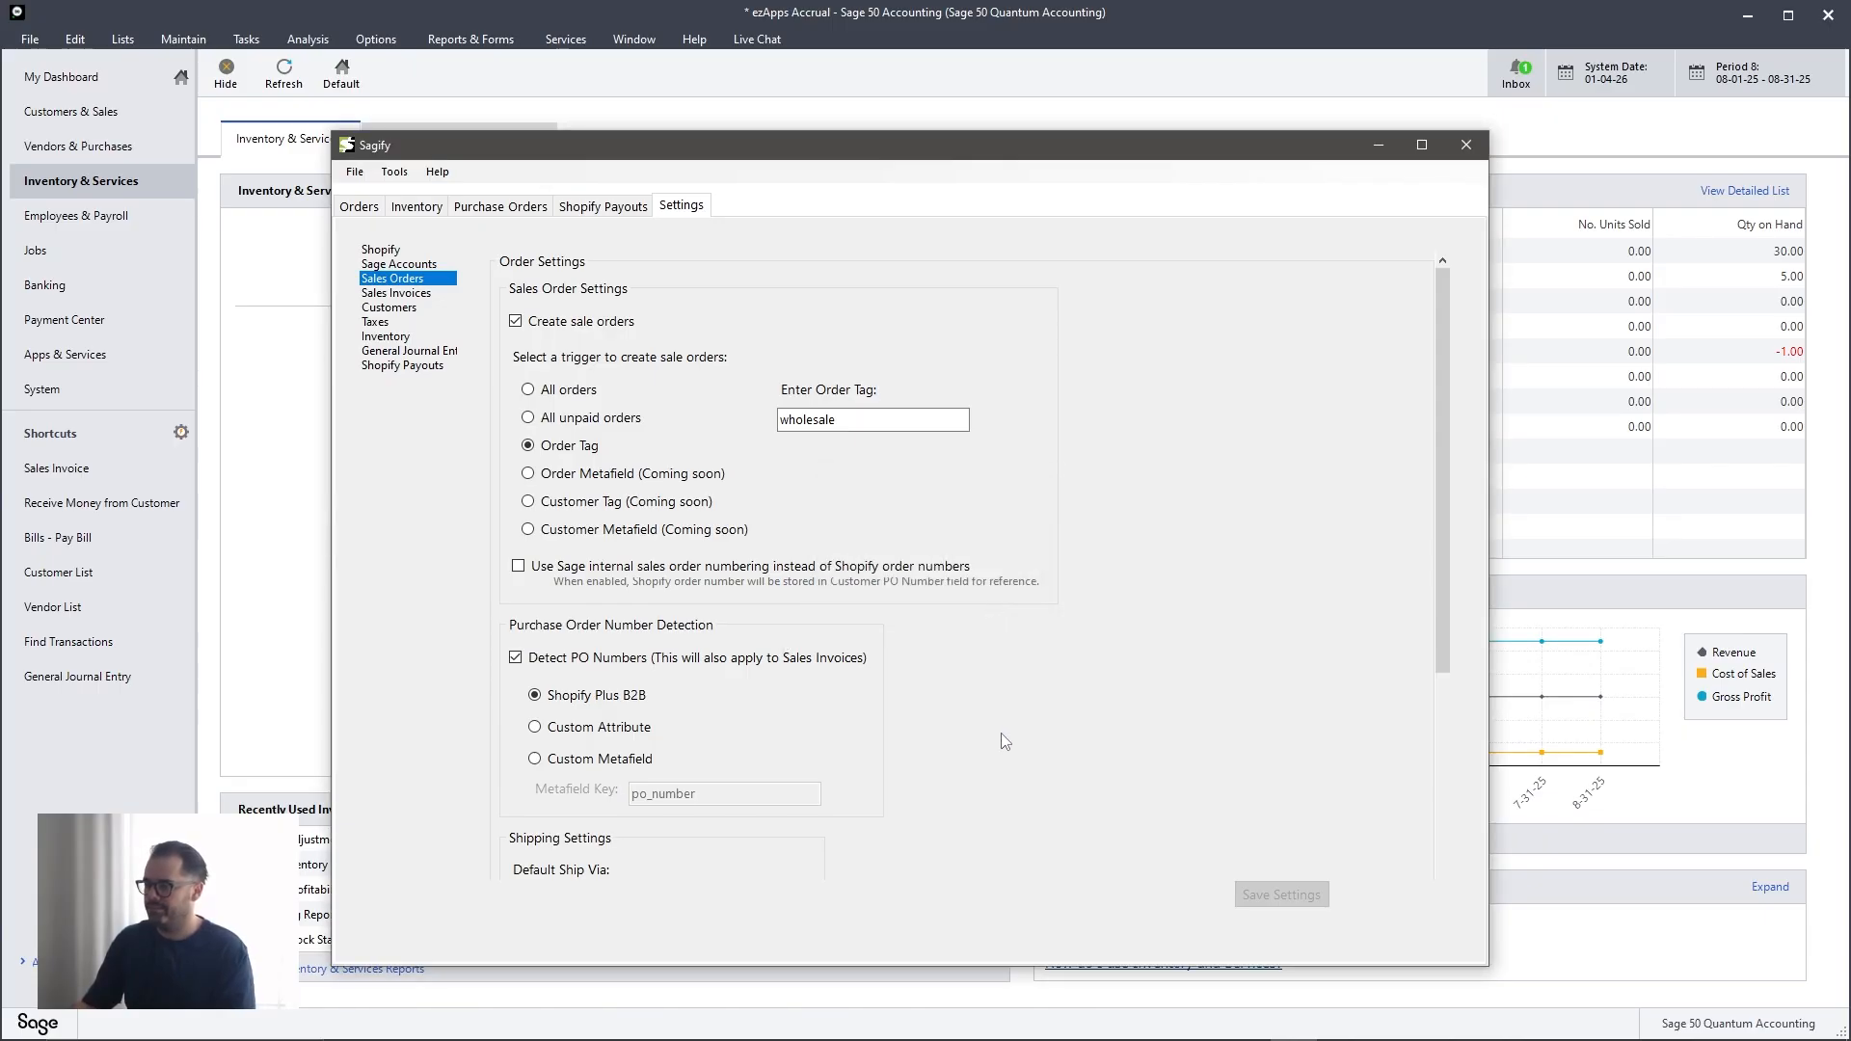